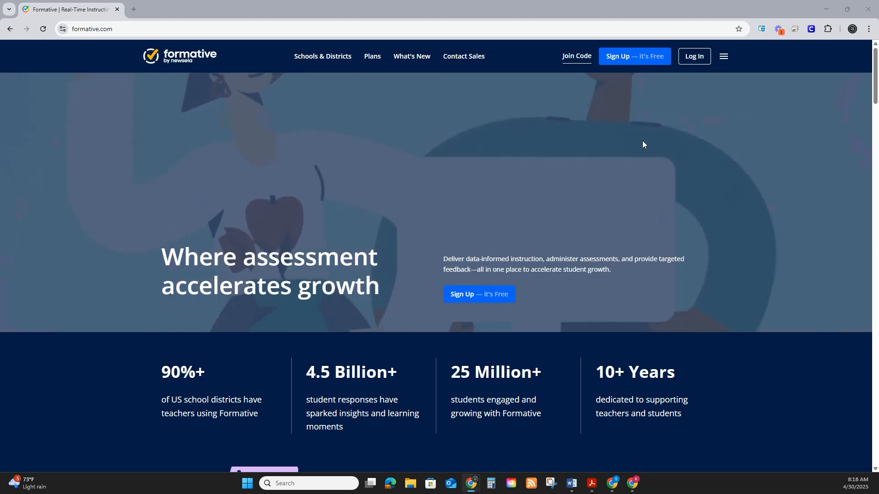
Step: Log in to Formative with Google using the teacher's school account and authorize the sign-in
left_click(695, 56)
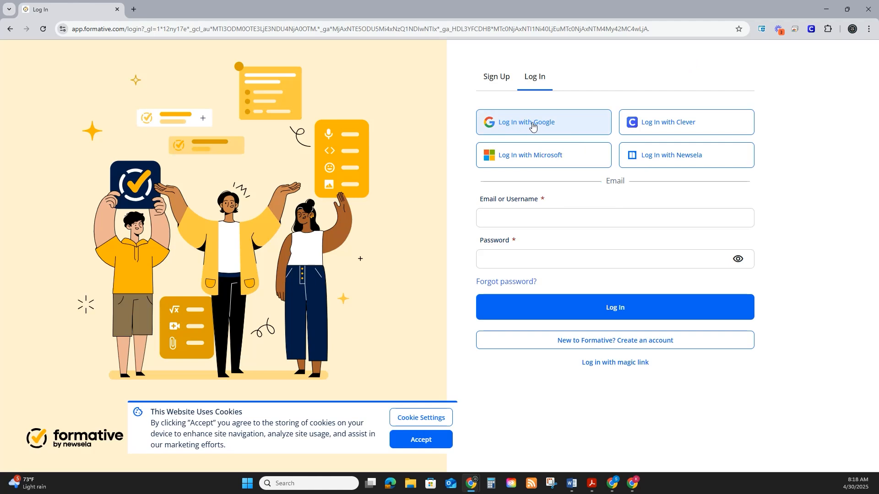
left_click(532, 125)
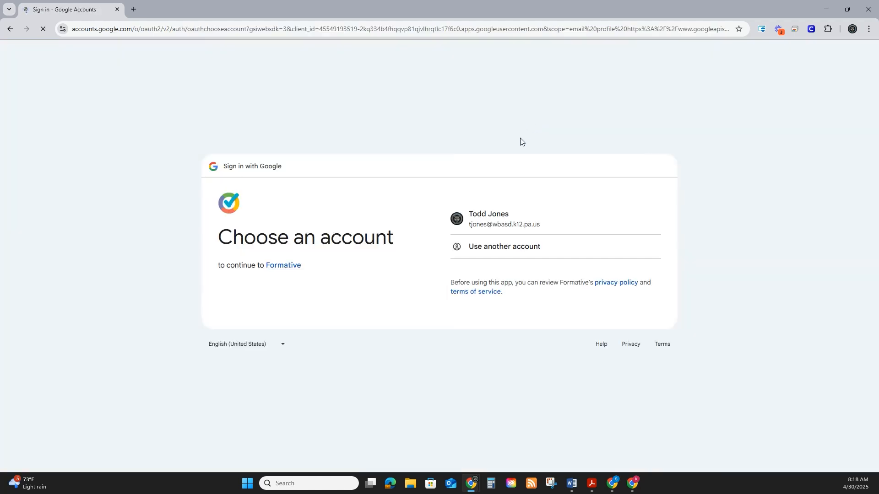
left_click(494, 219)
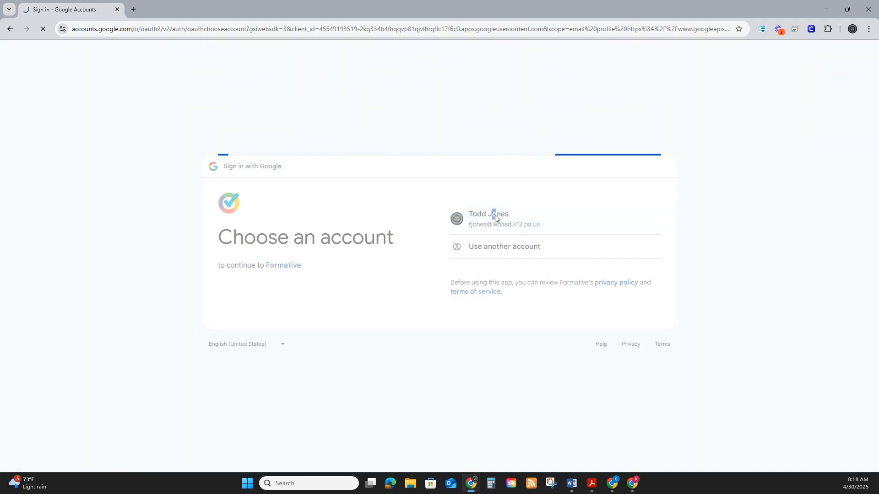
left_click(598, 314)
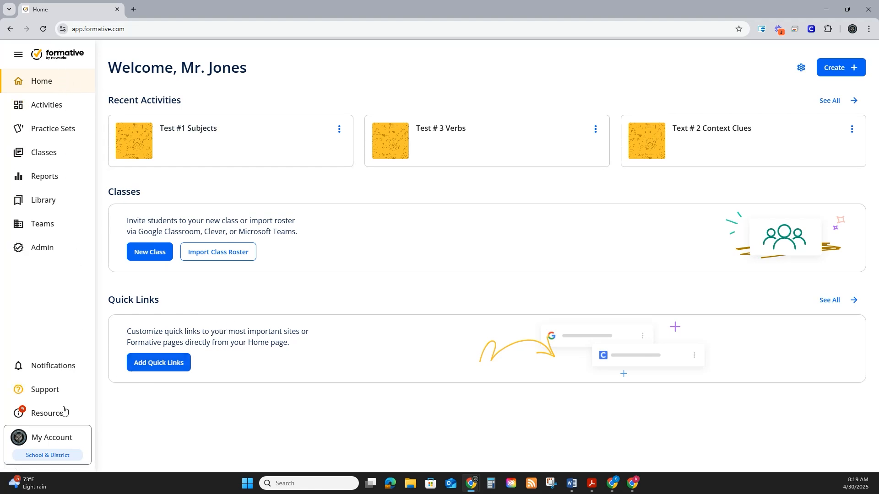
Step: Open the account info and review the nickname, login methods, school, role, grades and subjects
left_click(59, 441)
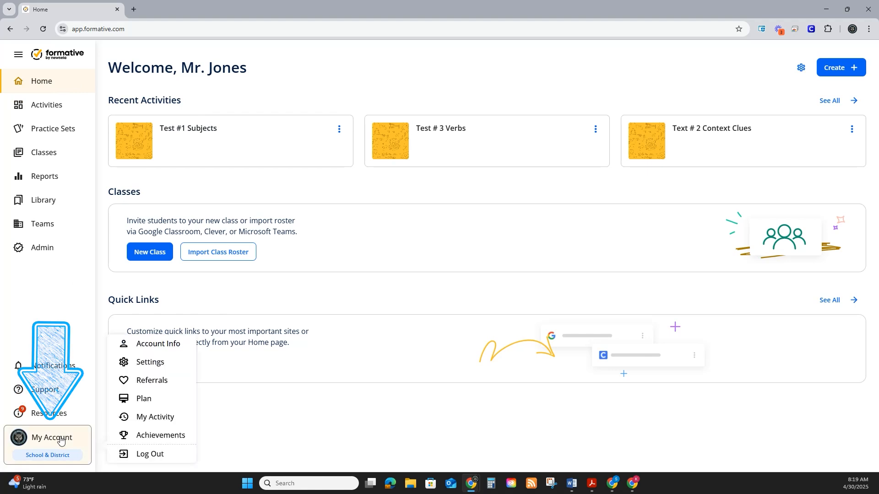
left_click(156, 349)
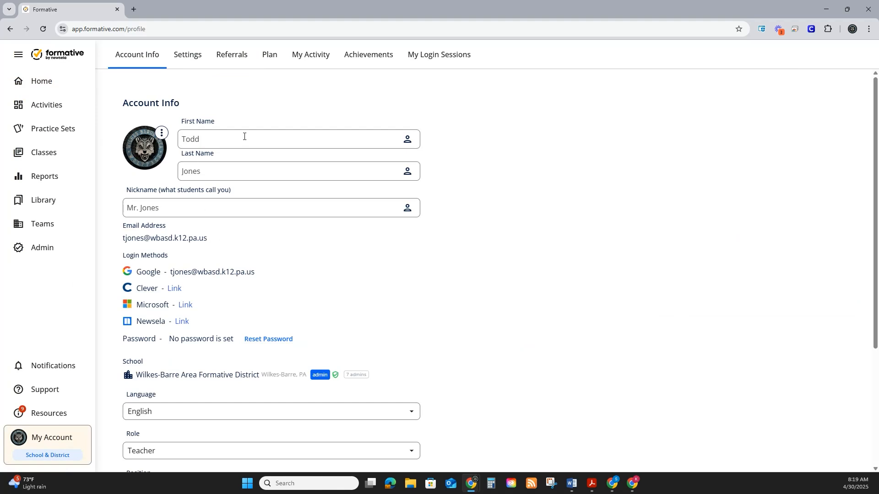
left_click_drag(161, 209, 122, 208)
left_click(223, 226)
scroll(261, 294, "down", 4)
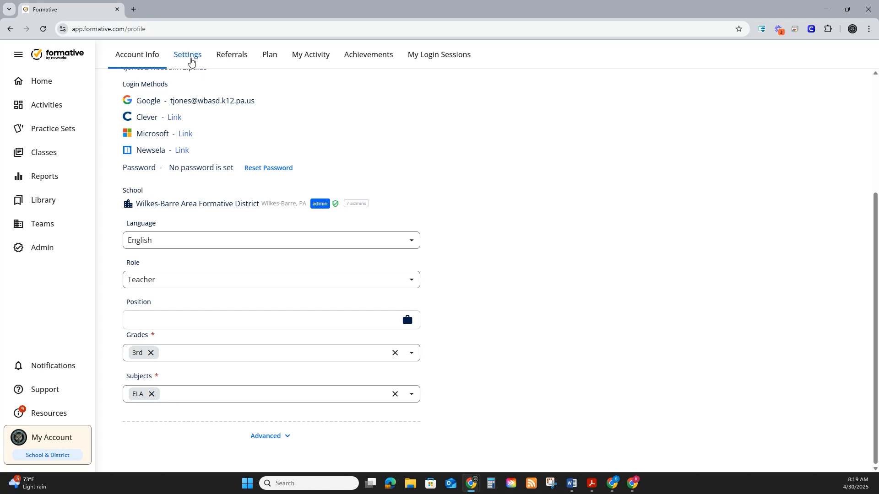
Step: Open the account settings and review the font, notification and standards options
left_click(190, 58)
scroll(452, 233, "up", 4)
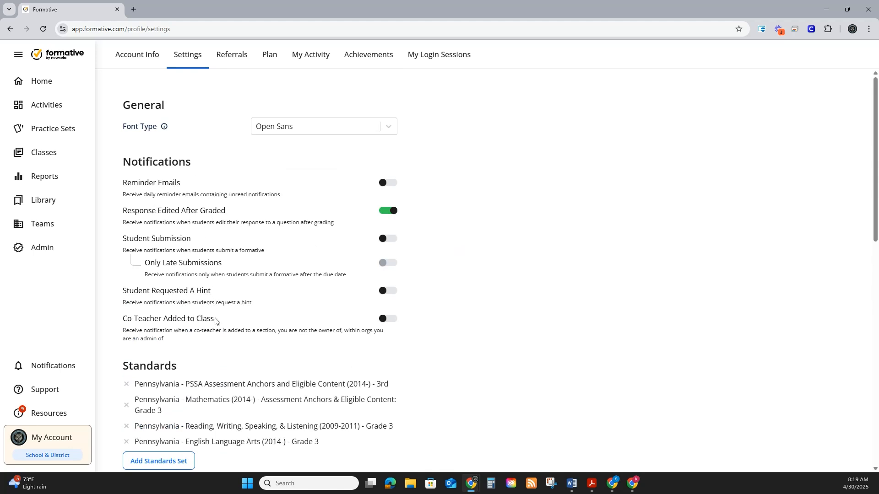
scroll(257, 315, "down", 2)
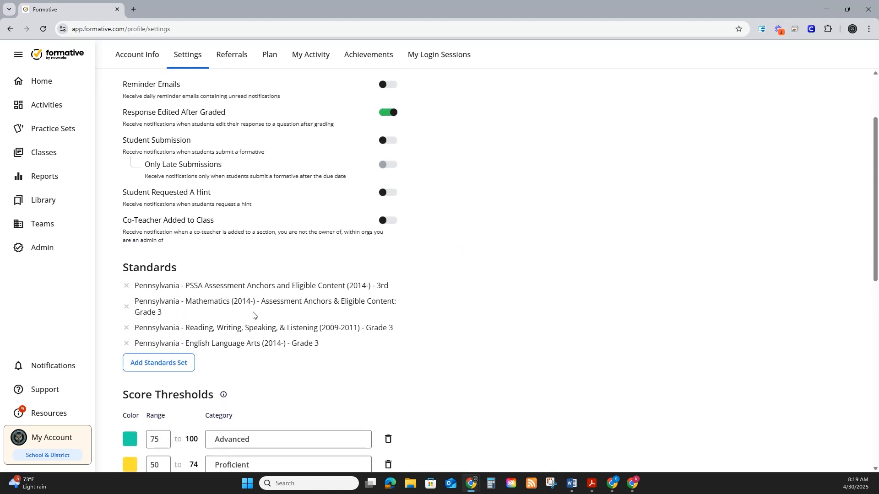
Step: Search the standards sets for "Penn", browse Pennsylvania's subjects, and close the selection without adding a set
scroll(253, 315, "down", 1)
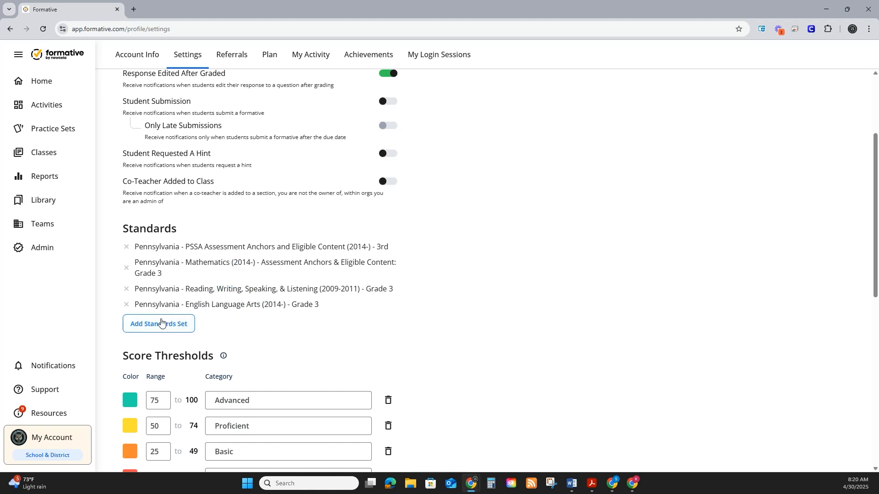
left_click(155, 325)
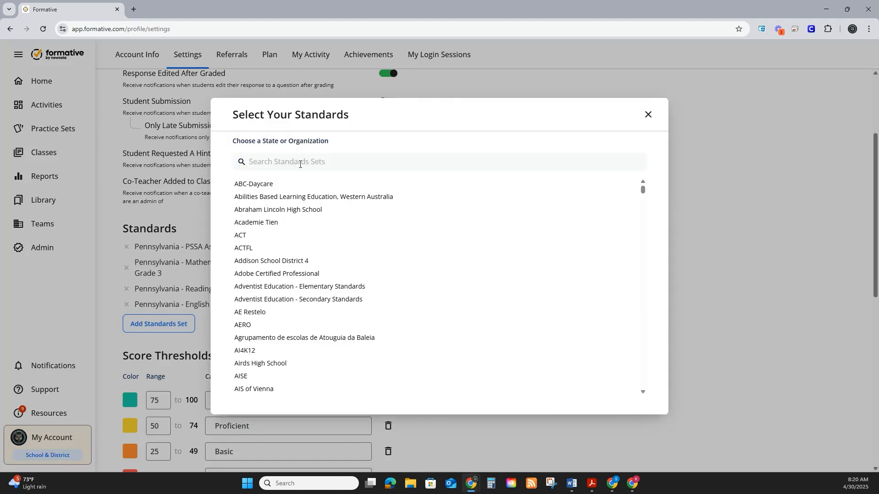
type("Penn")
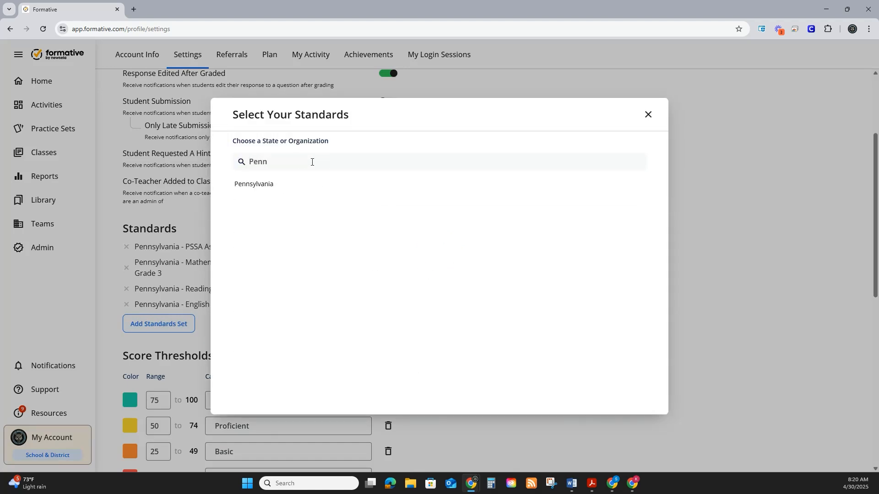
left_click(255, 184)
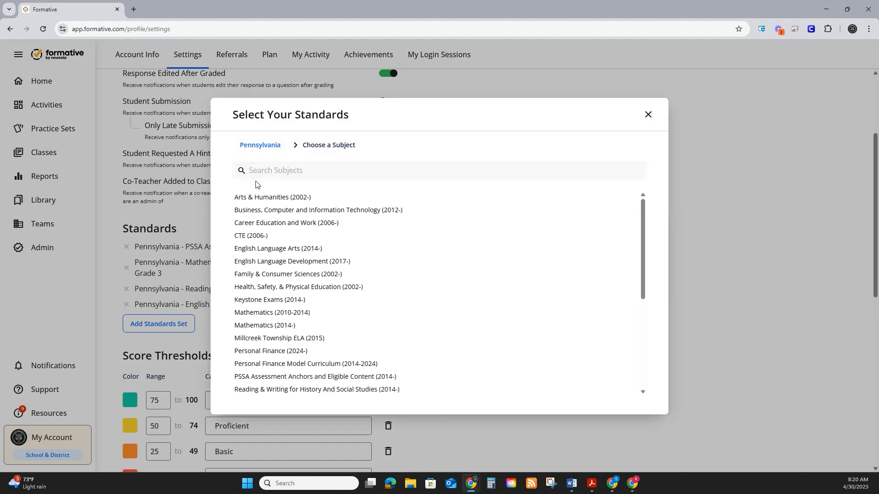
left_click_drag(643, 241, 638, 333)
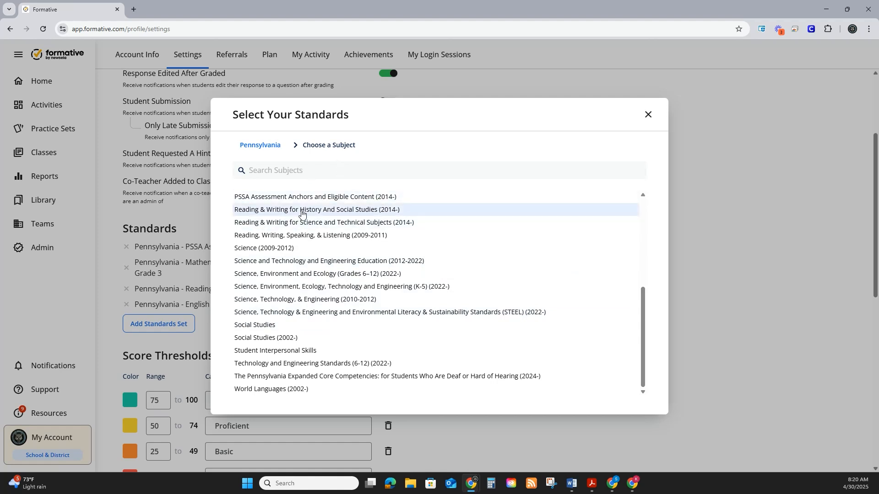
left_click(173, 293)
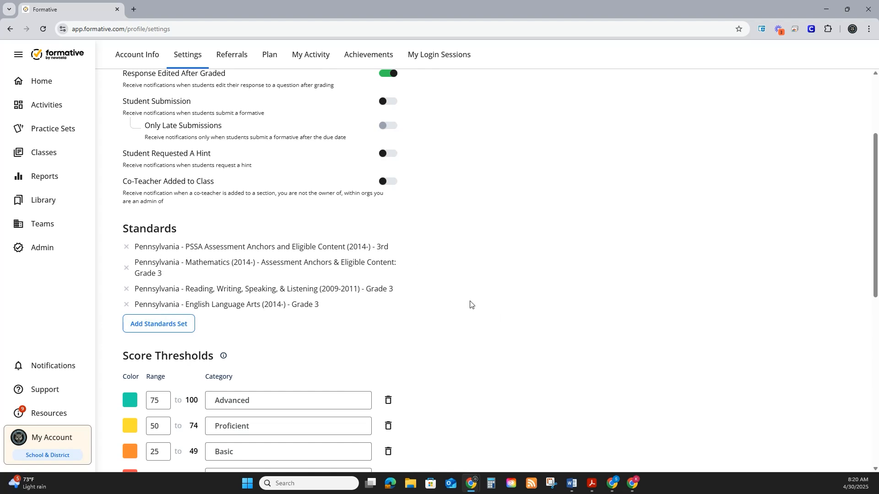
Step: Review the score thresholds, default point value, default assign options, editor options and beta section in the account settings
scroll(256, 297, "down", 3)
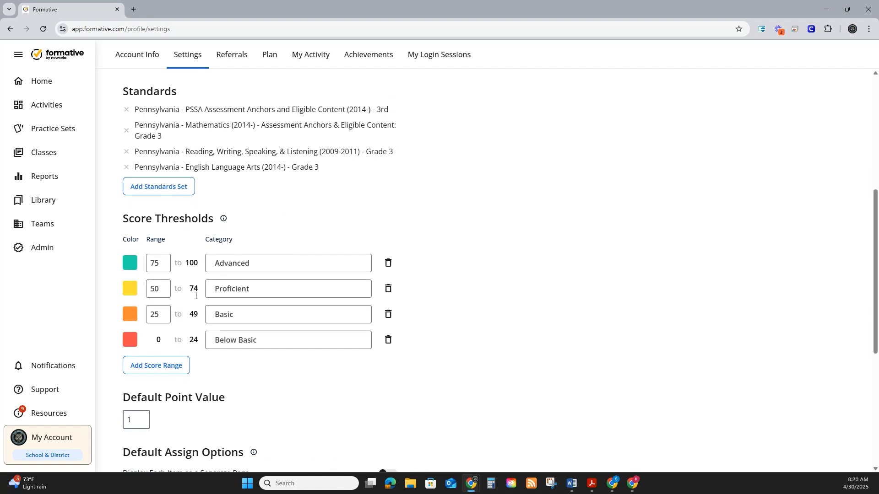
scroll(226, 373, "down", 2)
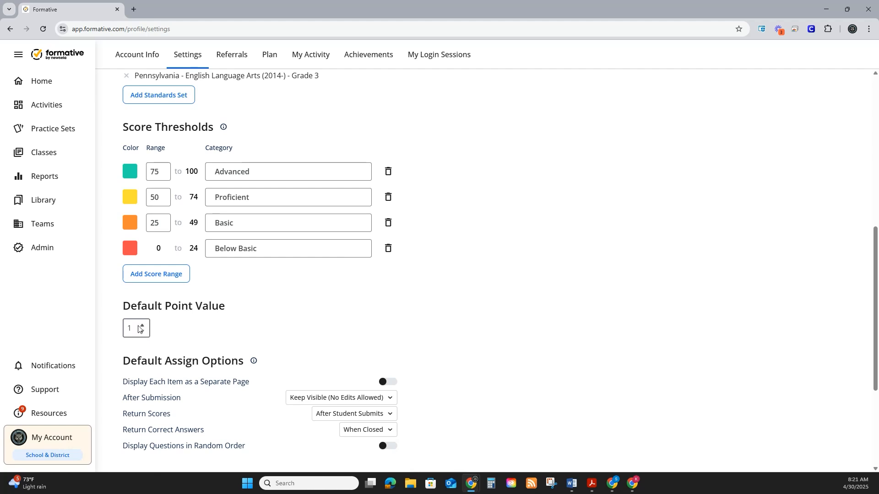
scroll(201, 328, "down", 2)
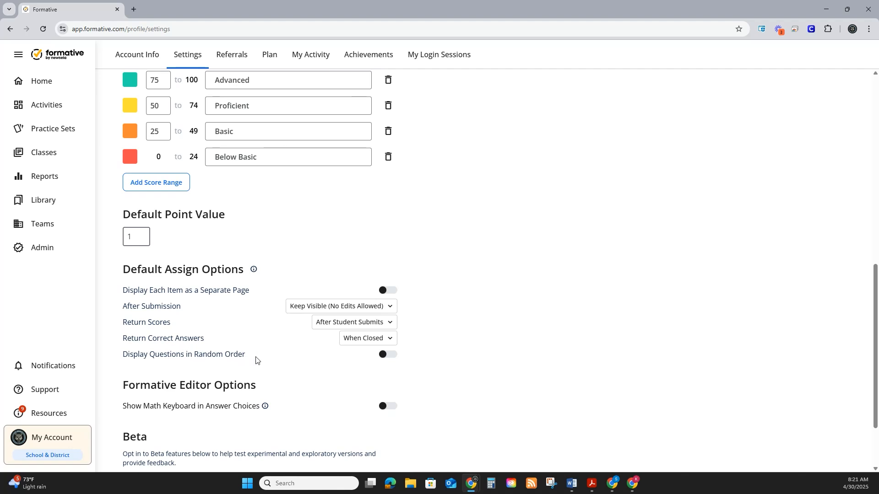
scroll(300, 361, "down", 1)
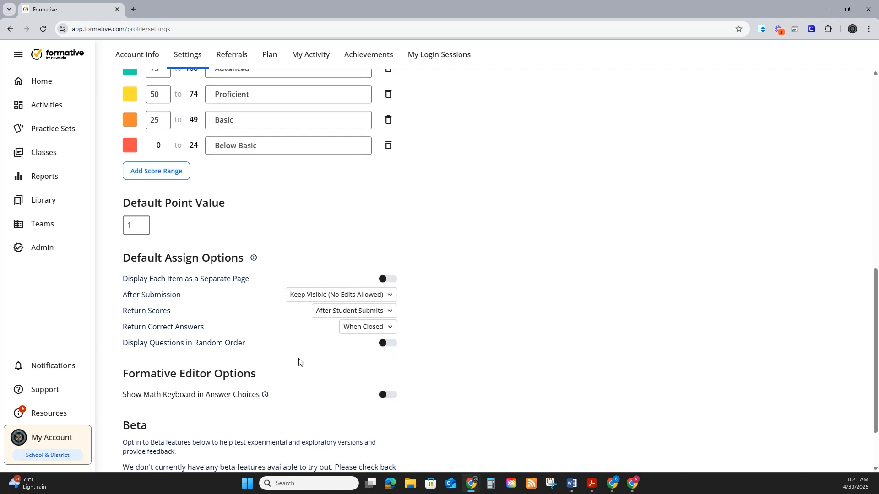
scroll(299, 363, "down", 2)
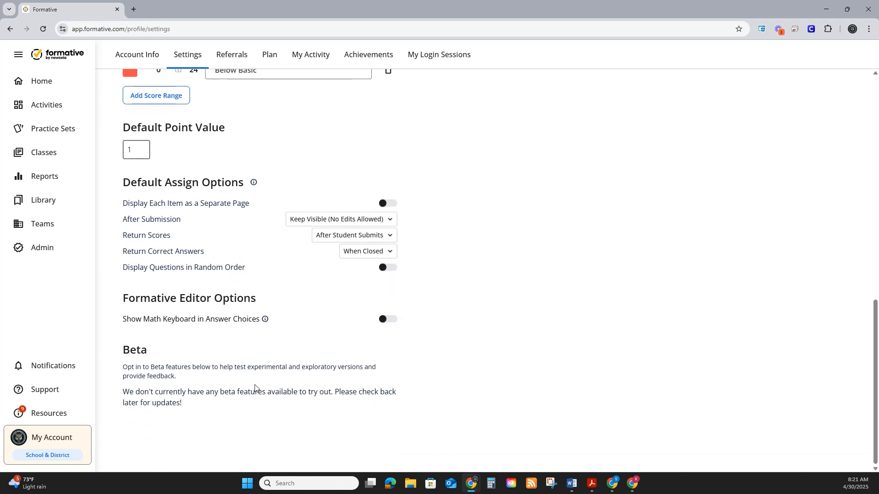
scroll(255, 388, "up", 2)
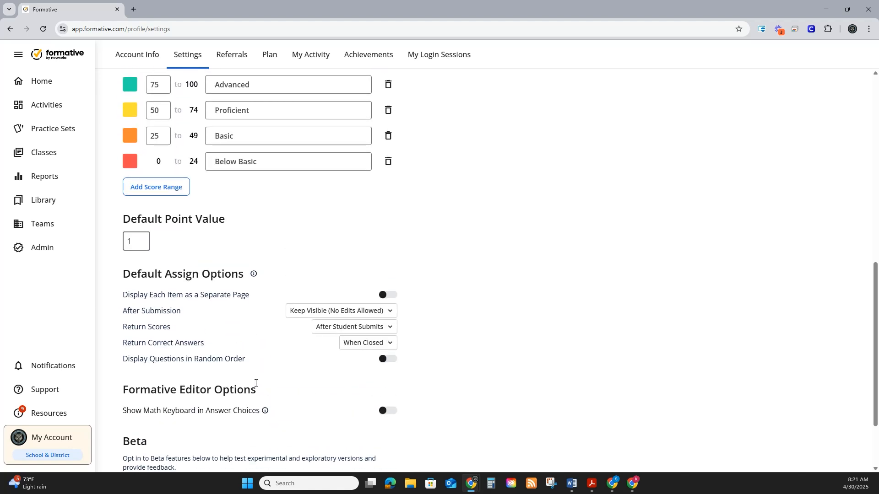
scroll(255, 383, "up", 10)
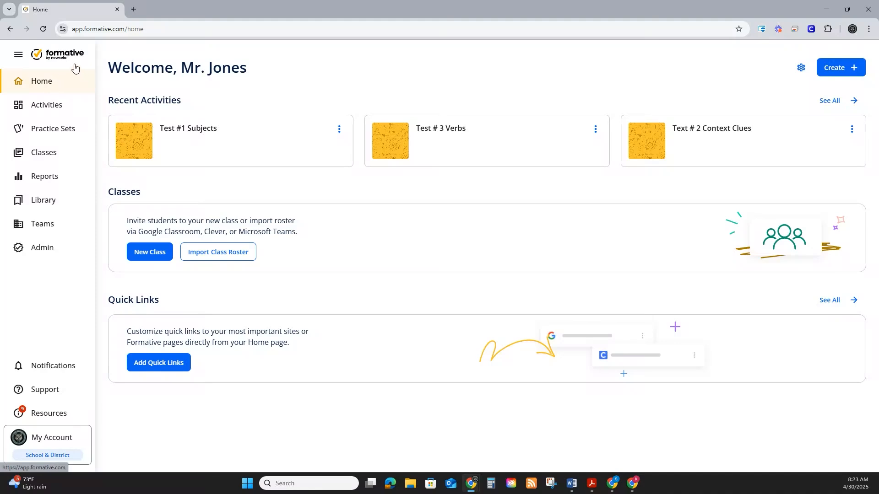
Step: Start a class roster sync with Google Classroom from the Classes page and authorize it with the teacher's Google account
left_click(42, 157)
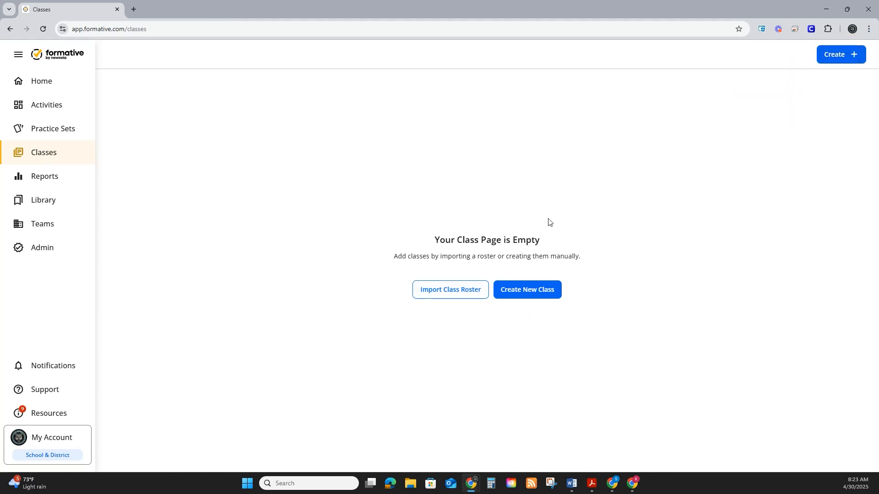
left_click(844, 58)
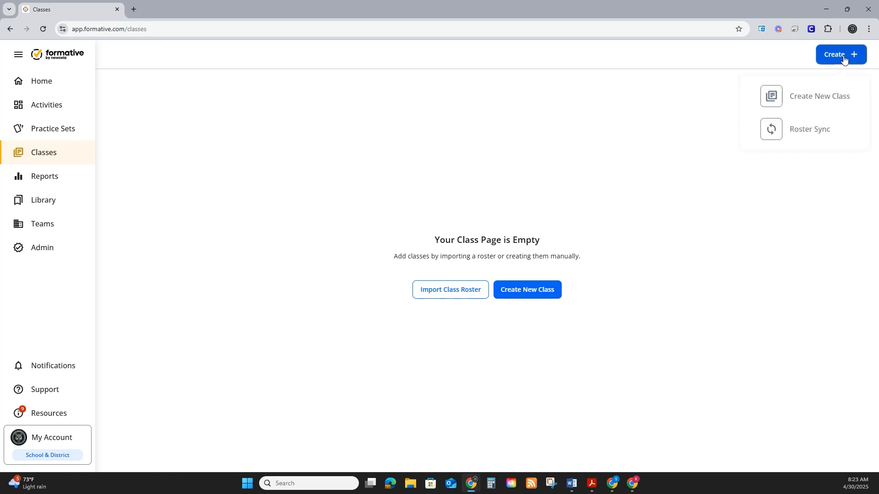
left_click(797, 131)
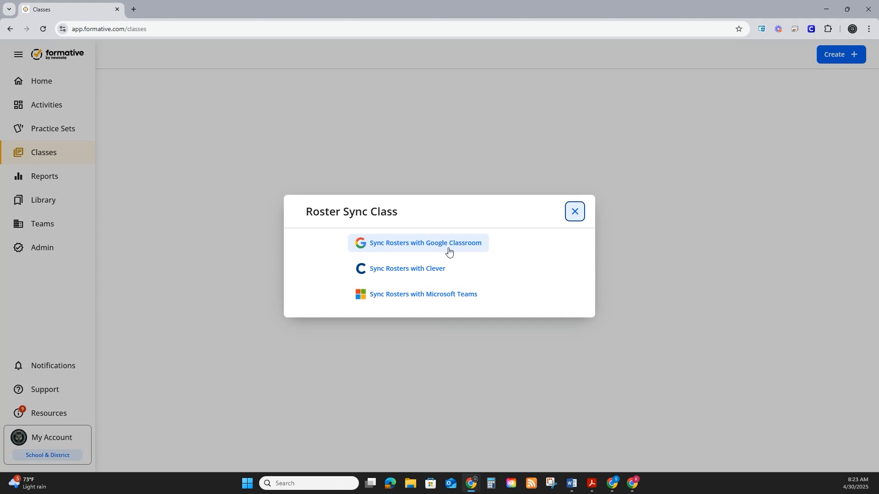
left_click(405, 248)
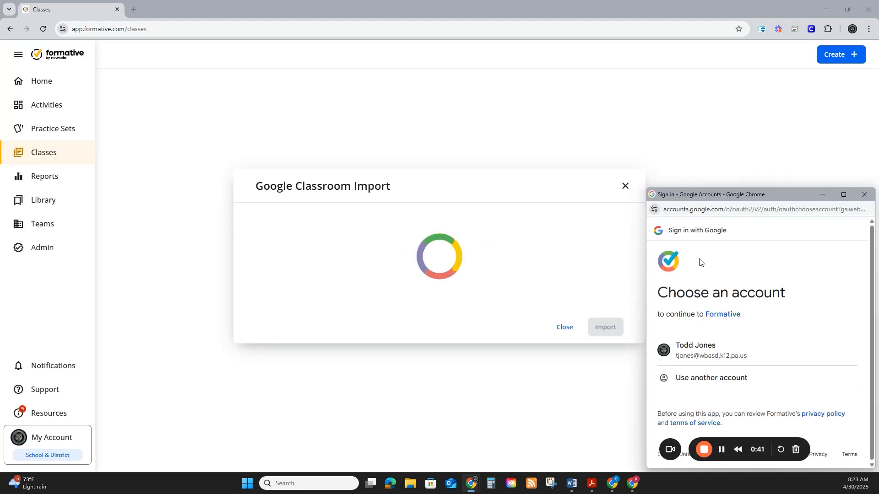
left_click(703, 348)
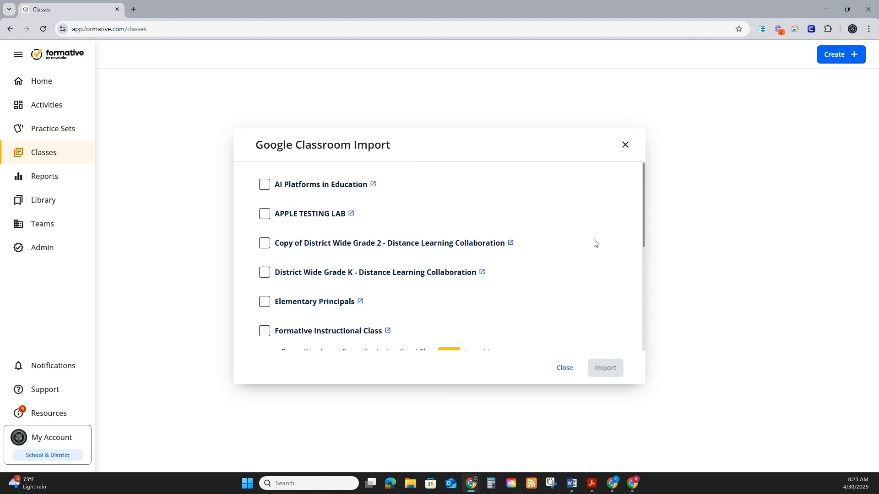
Step: Import "Formative Instructional Class" with all its students from Google Classroom and close the import dialog
scroll(579, 235, "down", 5)
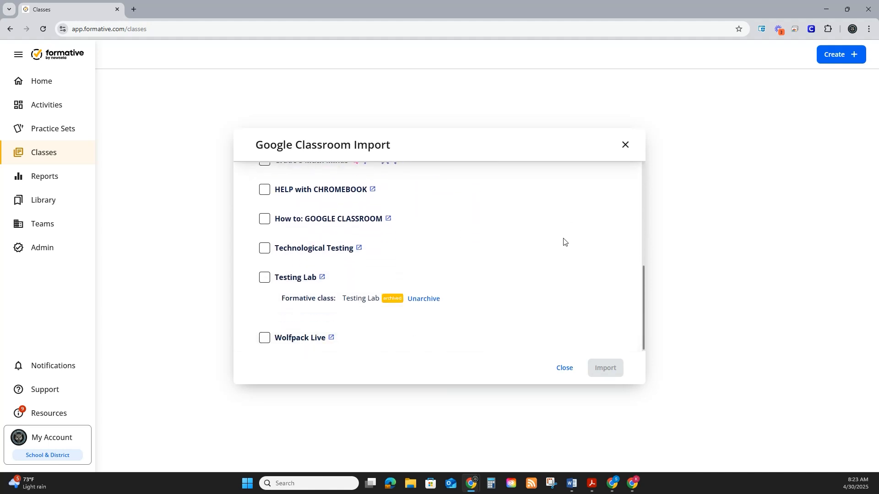
scroll(565, 241, "up", 3)
scroll(564, 241, "up", 2)
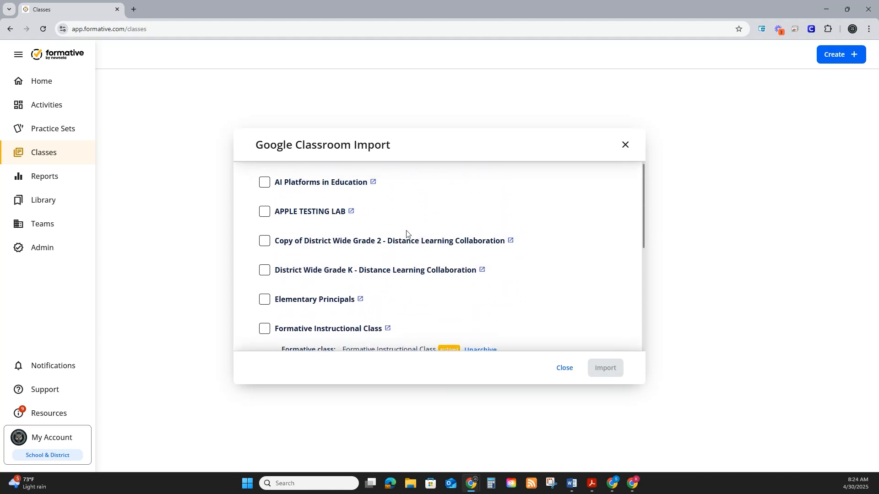
scroll(422, 236, "down", 2)
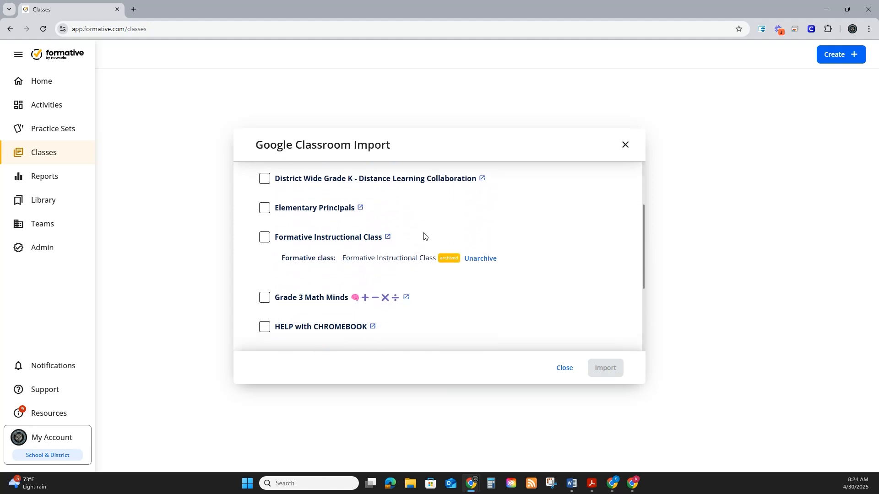
left_click(265, 237)
scroll(504, 290, "down", 3)
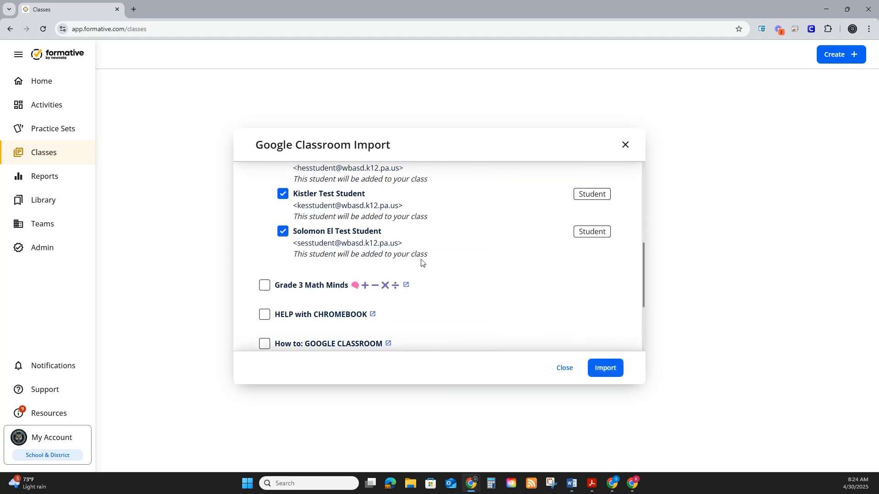
scroll(422, 240, "up", 2)
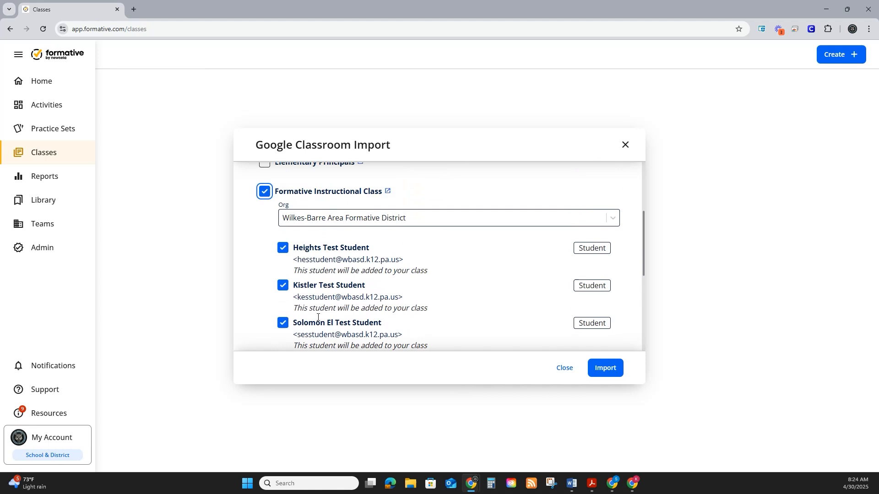
left_click(606, 370)
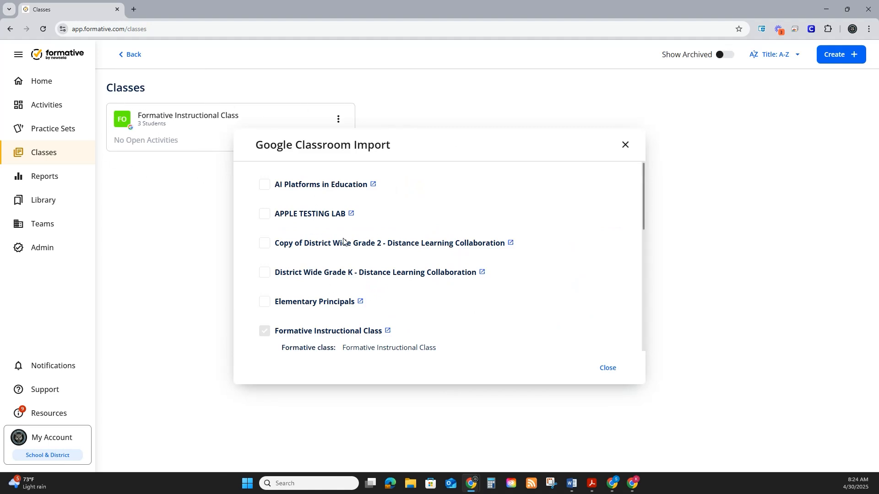
left_click(605, 368)
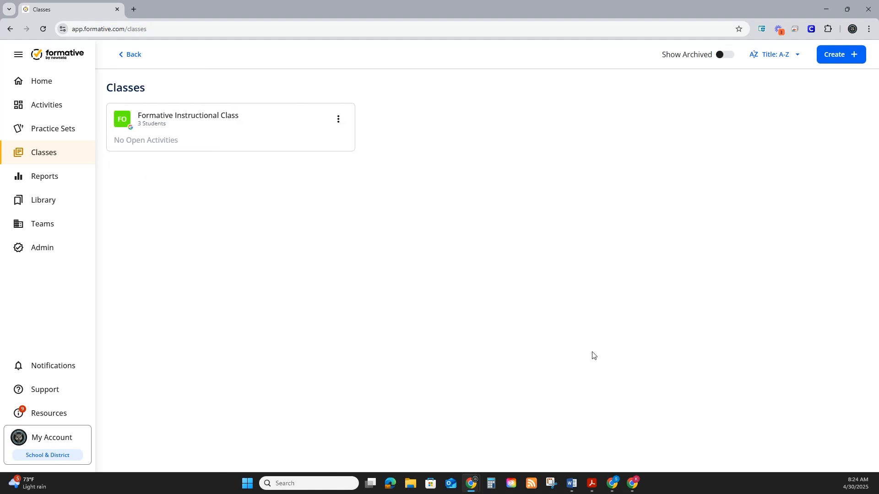
Step: Open the class details of Formative Instructional Class for editing and set its grade to 3rd
left_click(339, 122)
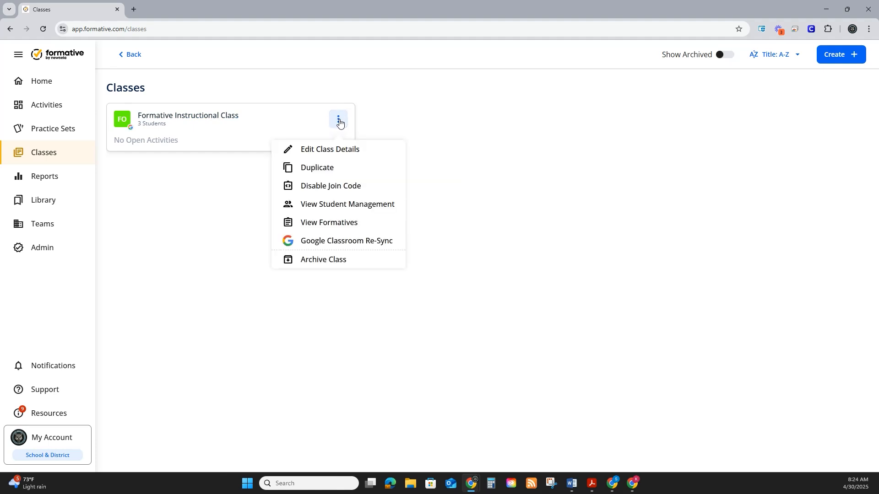
left_click(329, 149)
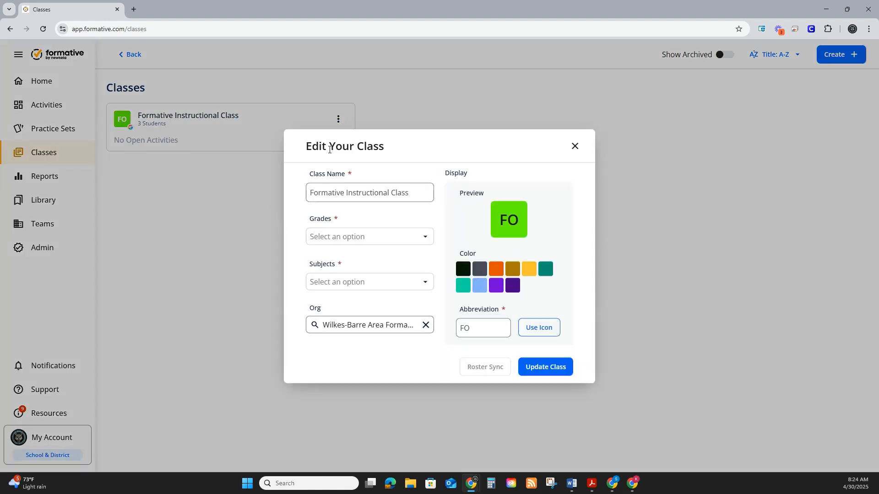
left_click_drag(409, 193, 304, 182)
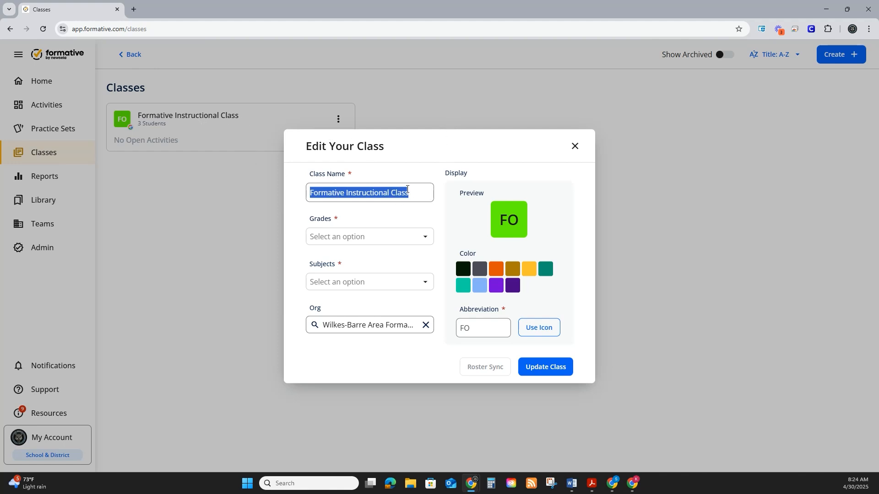
left_click(410, 238)
left_click(346, 321)
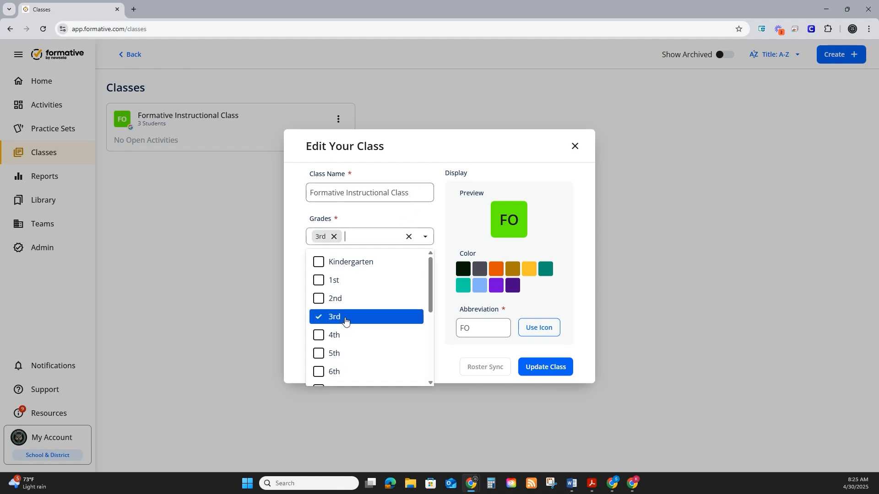
left_click(402, 238)
Step: Find ELA among the subjects and set it as the class's subject
left_click(423, 284)
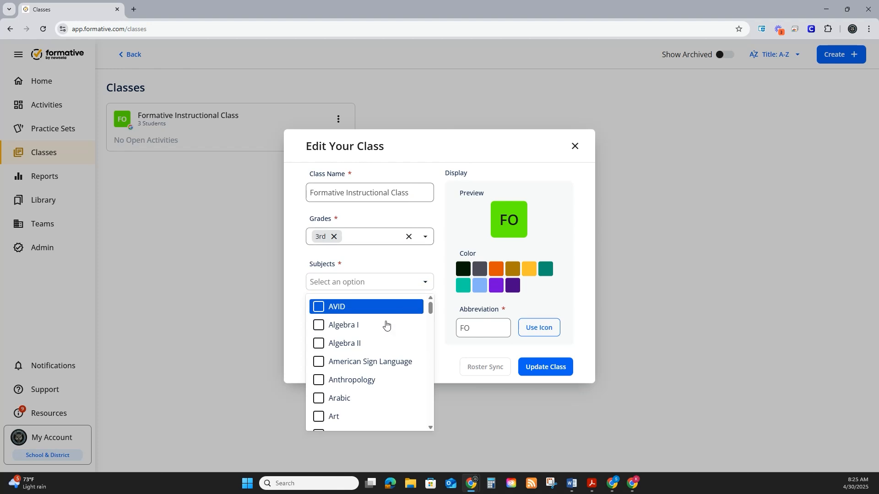
left_click(362, 282)
type("Ela")
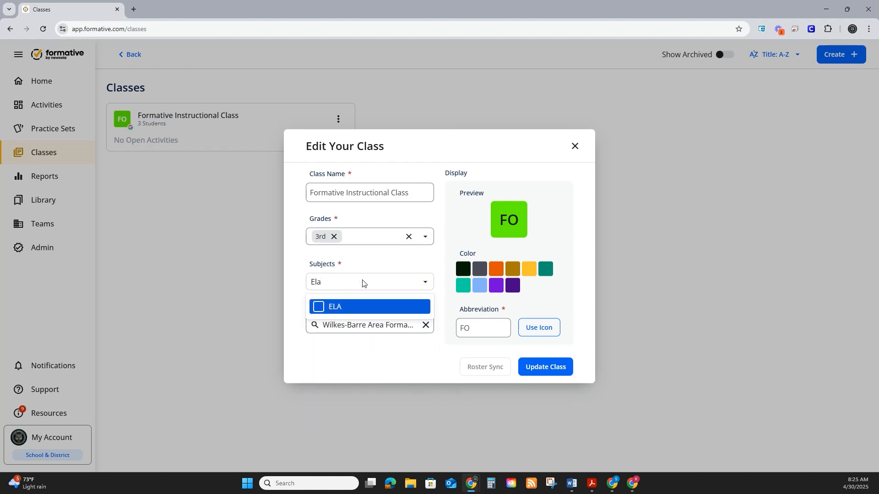
left_click(374, 307)
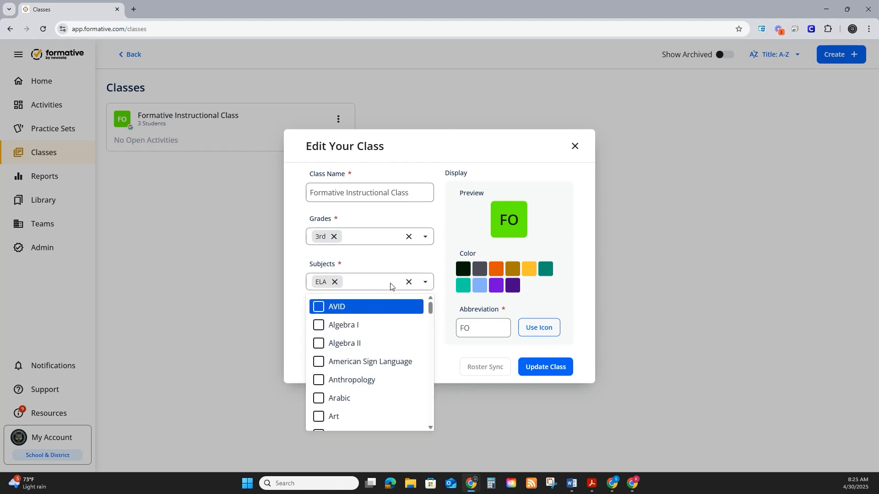
left_click(294, 310)
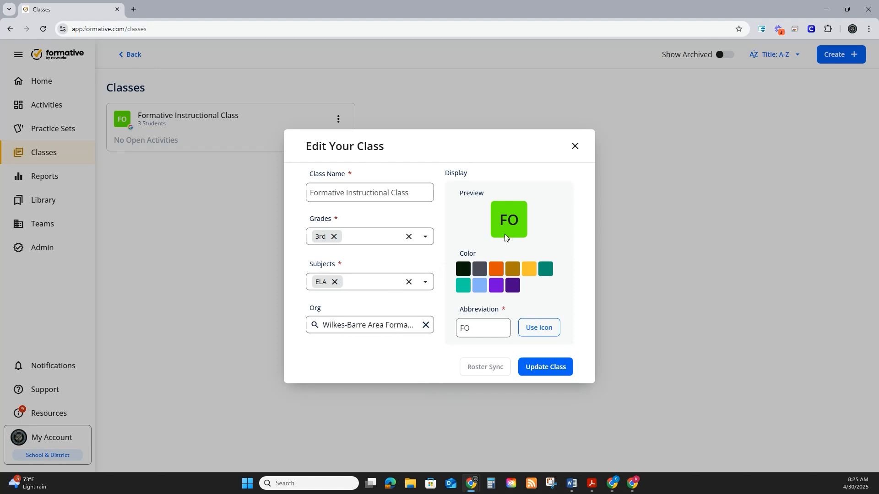
Step: Try several display colors for the class, settle on dark purple, and save the updated class details
left_click(495, 268)
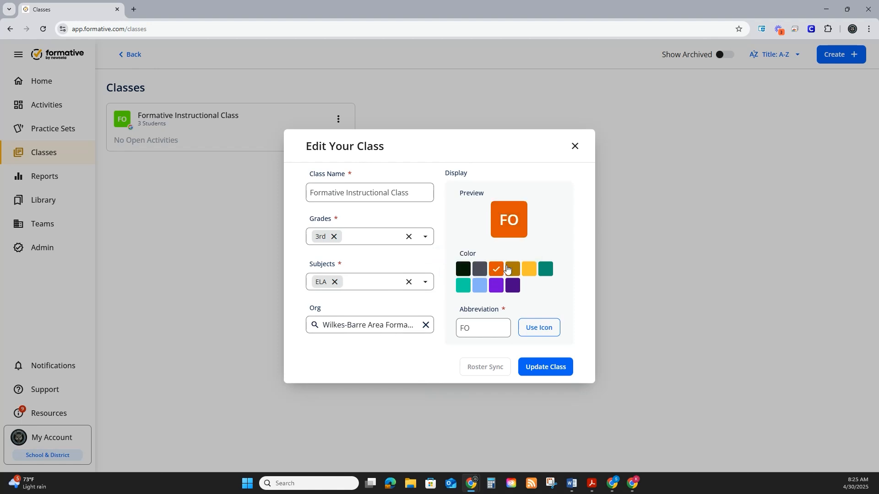
left_click(529, 269)
left_click(545, 268)
left_click(513, 284)
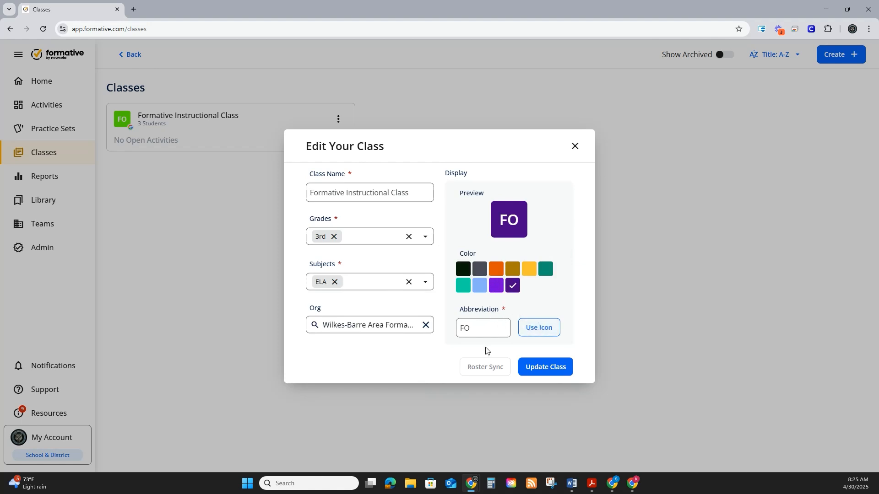
left_click(551, 369)
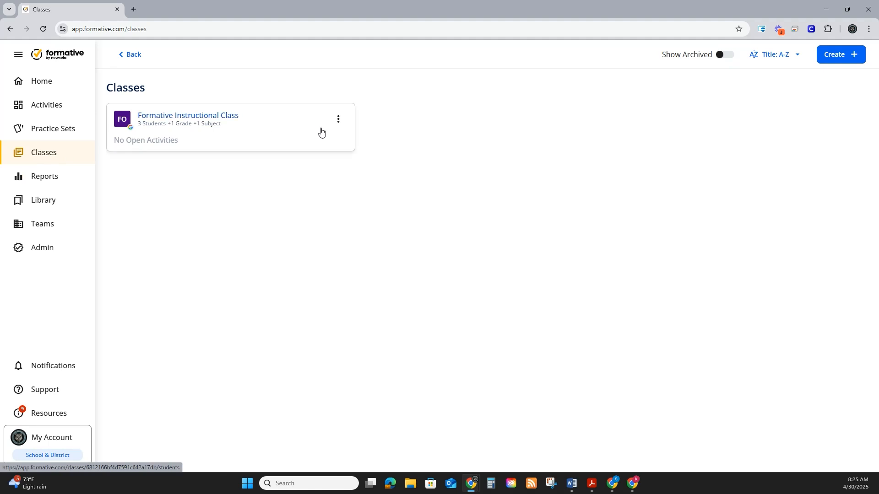
Step: Open the Google Classroom re-sync for Formative Instructional Class, review its roster, and close it without importing
left_click(338, 123)
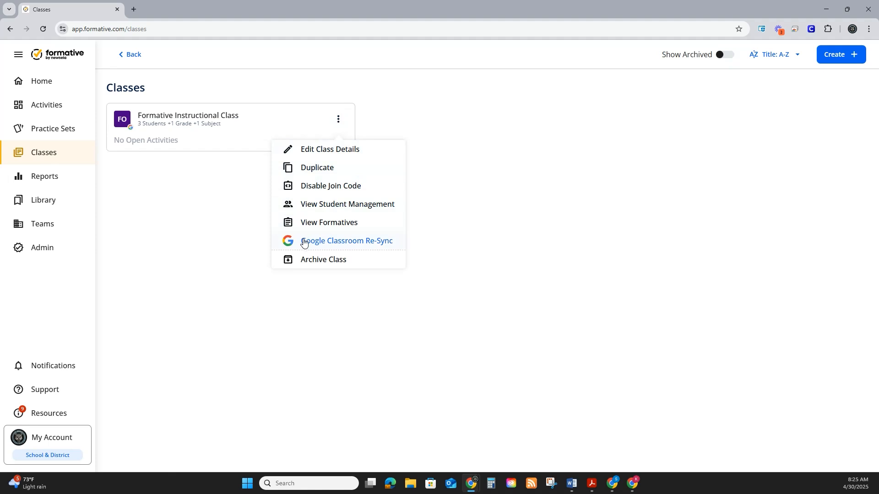
left_click(340, 244)
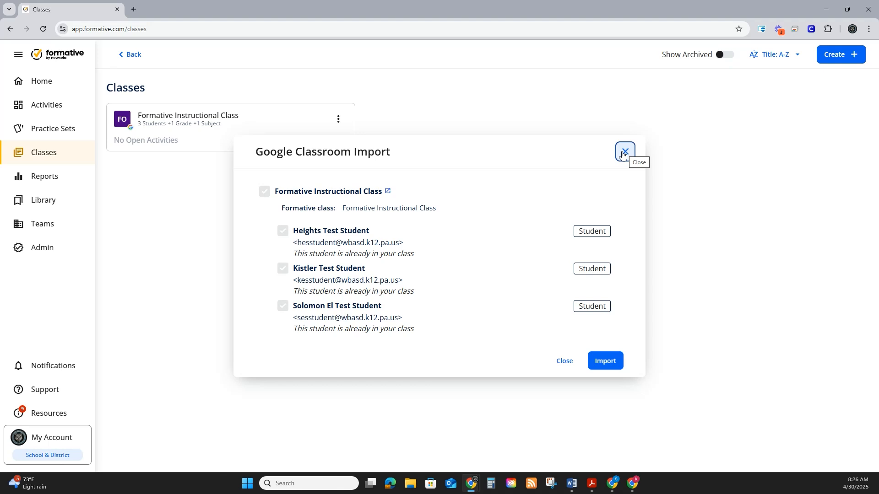
left_click(623, 153)
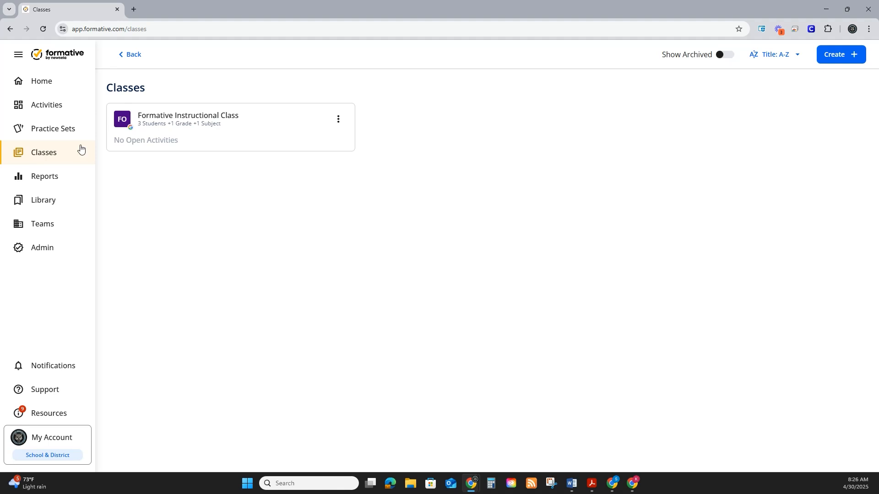
Step: Open Formative Instructional Class, view the overview of the last student in the roster, and return to the student list
left_click(194, 121)
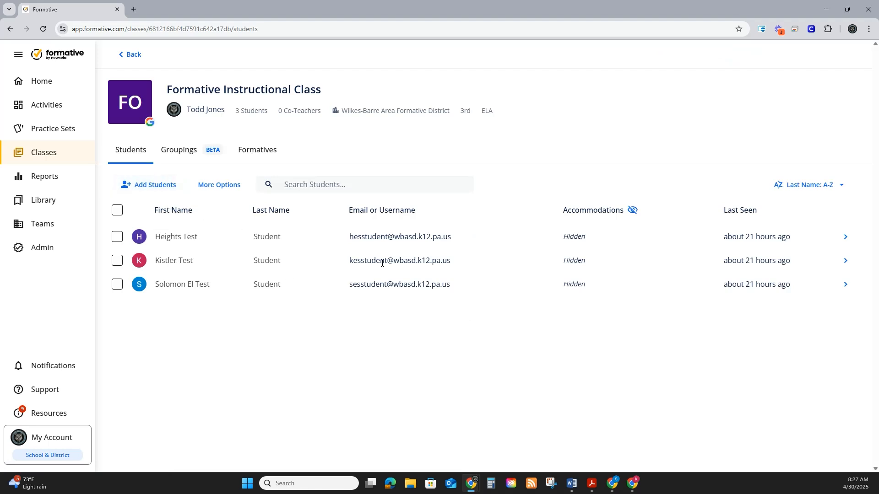
left_click(845, 285)
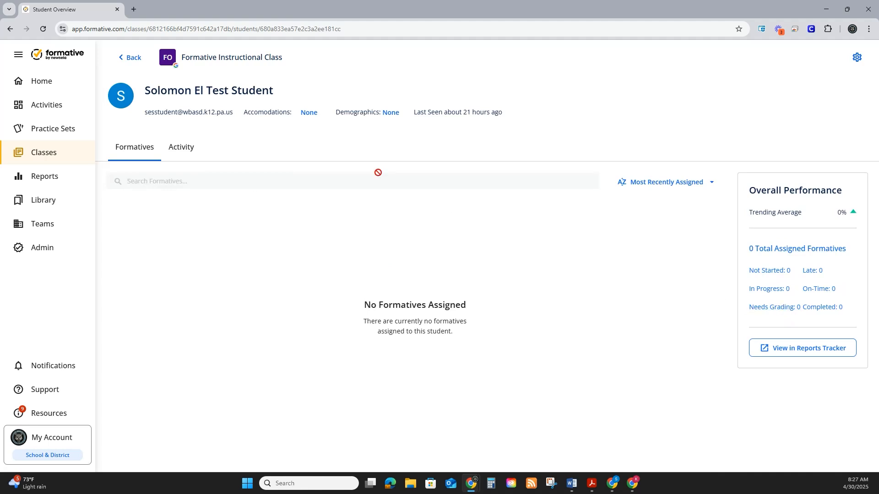
left_click(131, 58)
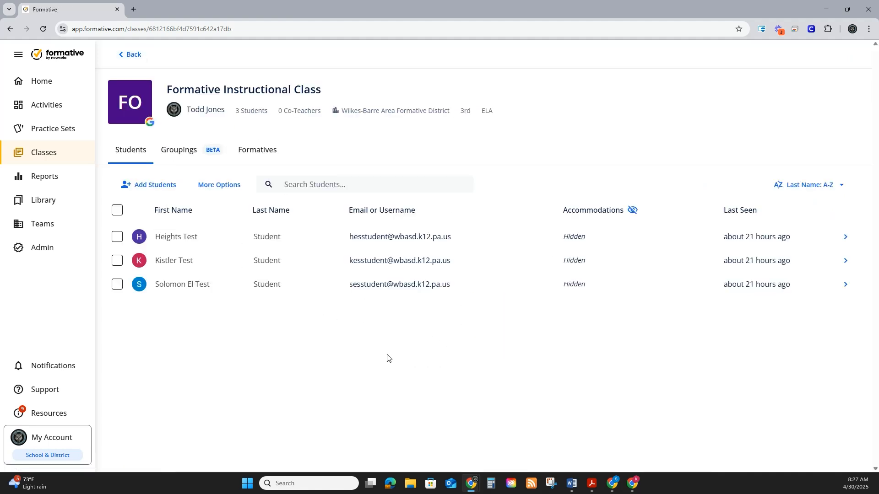
Step: Review the co-teacher management options for the class and close them without adding anyone
left_click(218, 186)
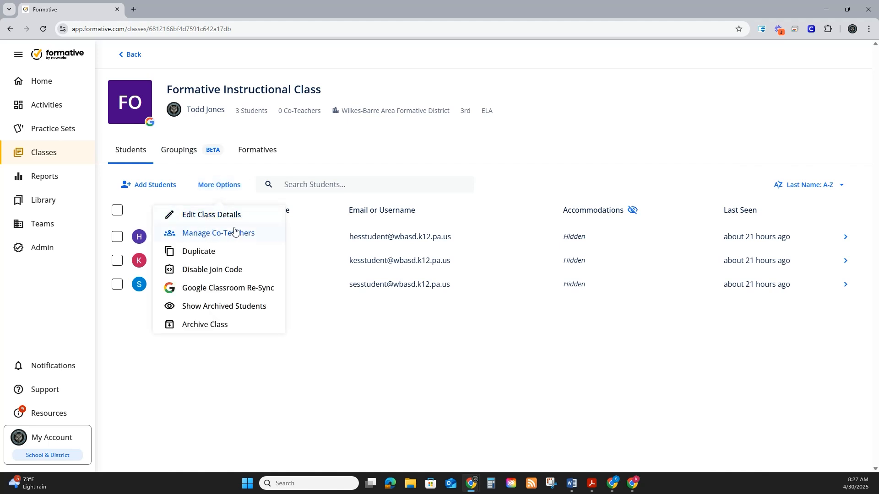
left_click(202, 235)
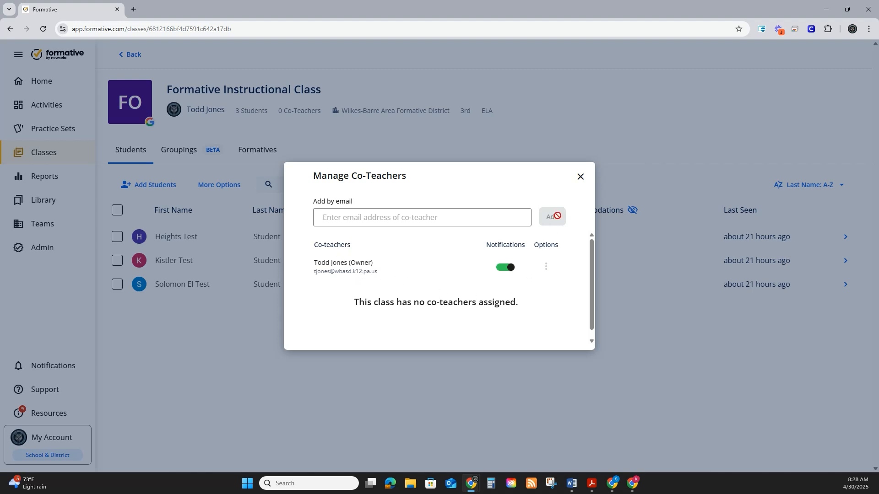
left_click(580, 178)
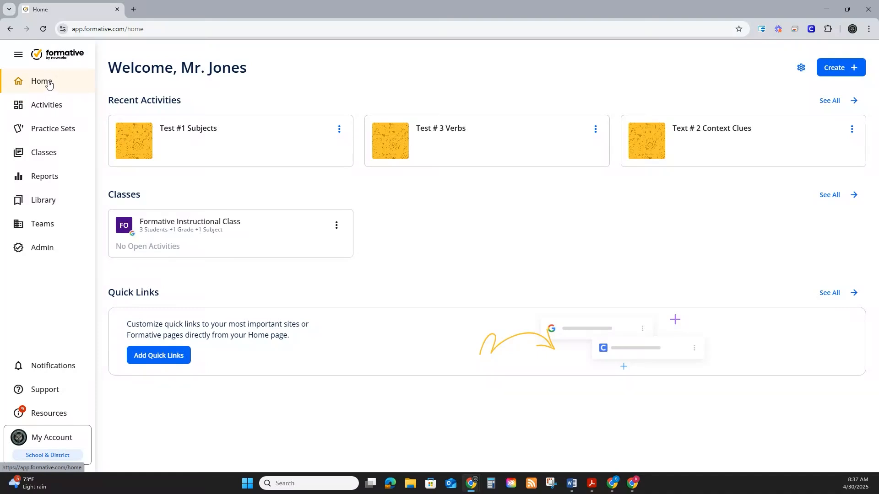
Step: Create a new formative from the Activities page and title it "Test # 4 Complete sentences"
left_click(41, 109)
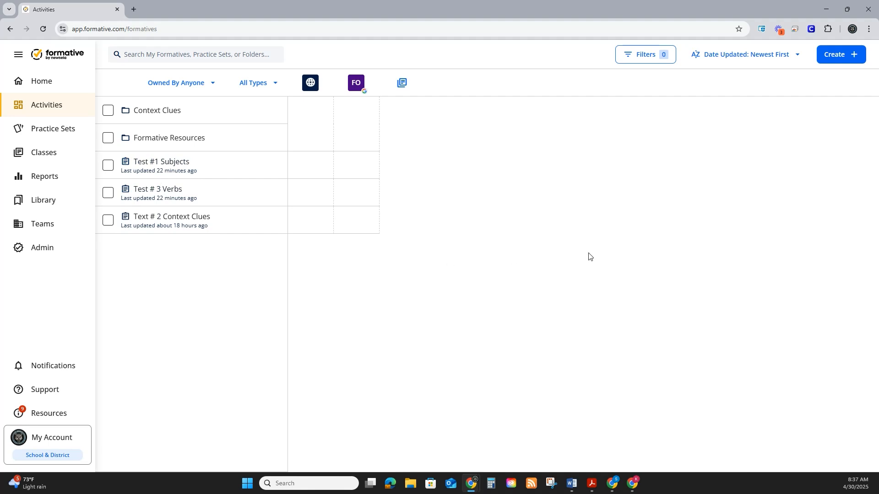
left_click(845, 56)
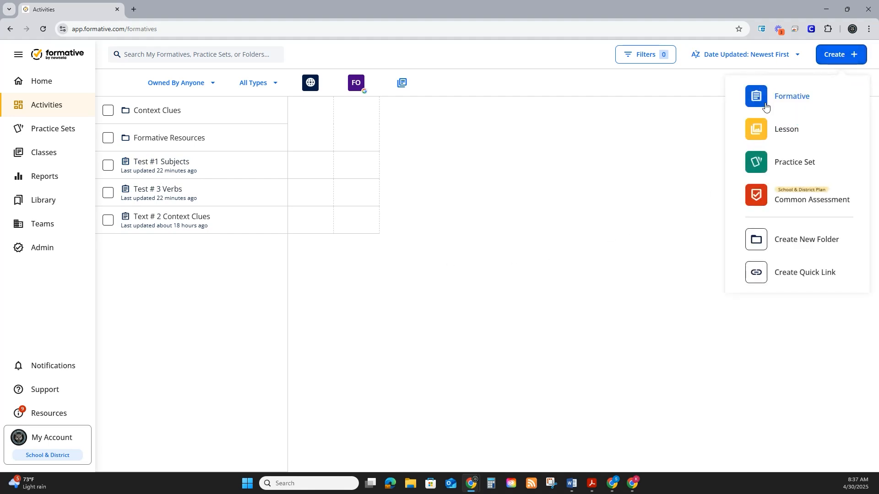
left_click(790, 98)
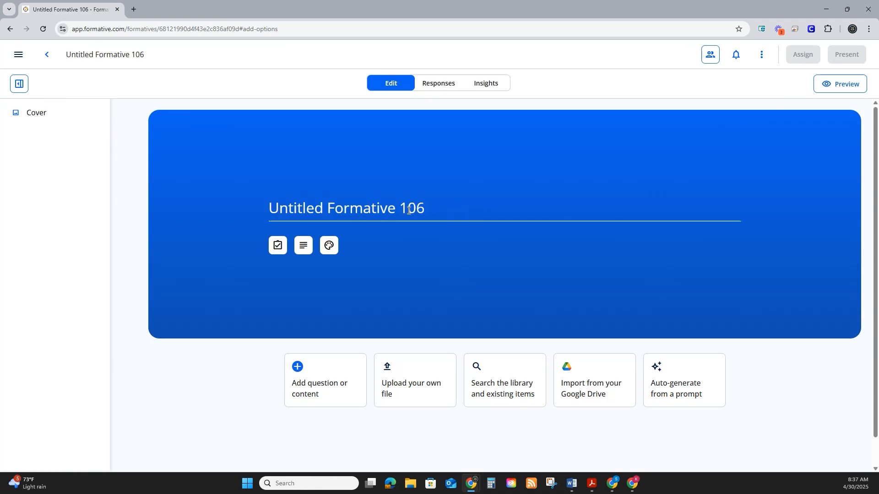
left_click(397, 209)
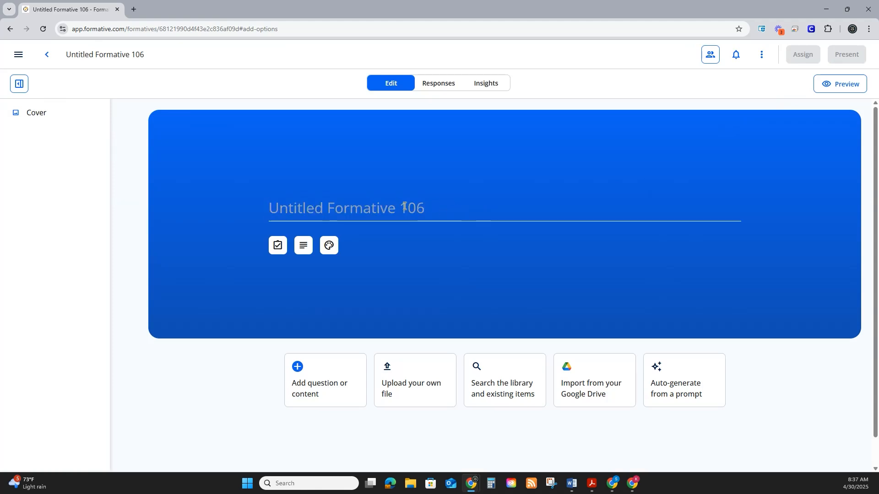
type("Test ")
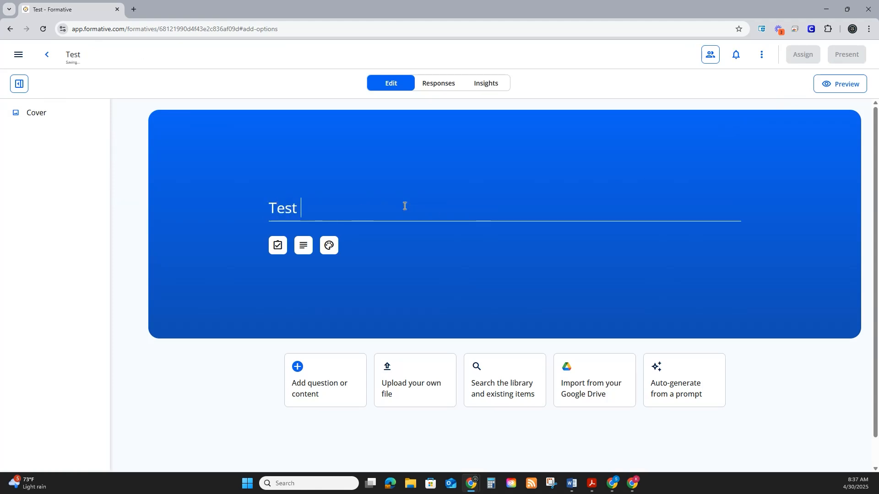
type("# 4 Complete sentences")
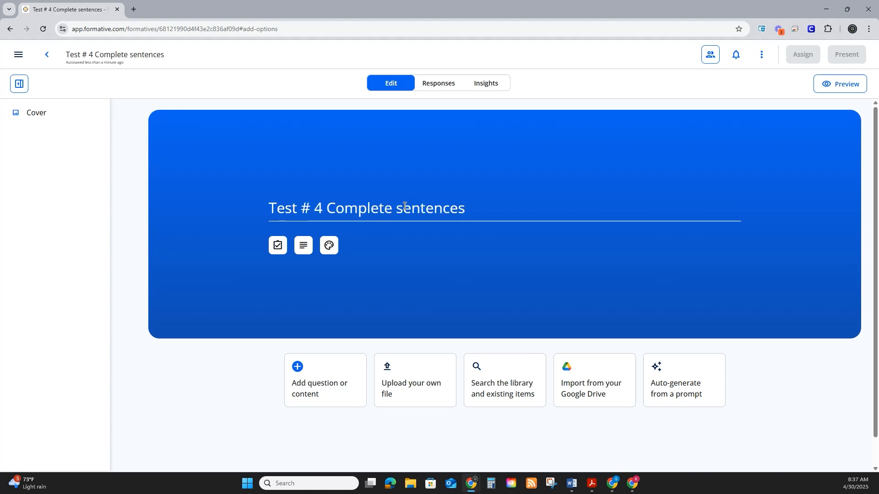
left_click(473, 229)
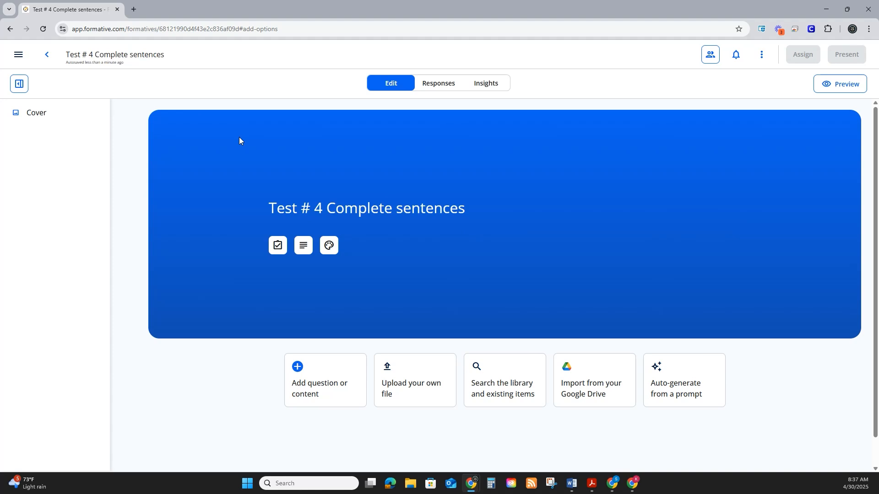
Step: Tag the formative with academic year 2025/2026 and grade 3rd
left_click(278, 248)
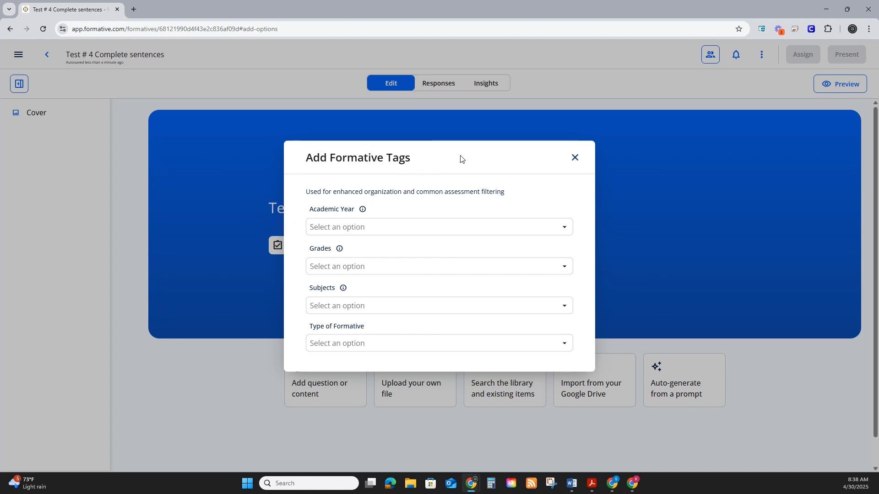
left_click(375, 227)
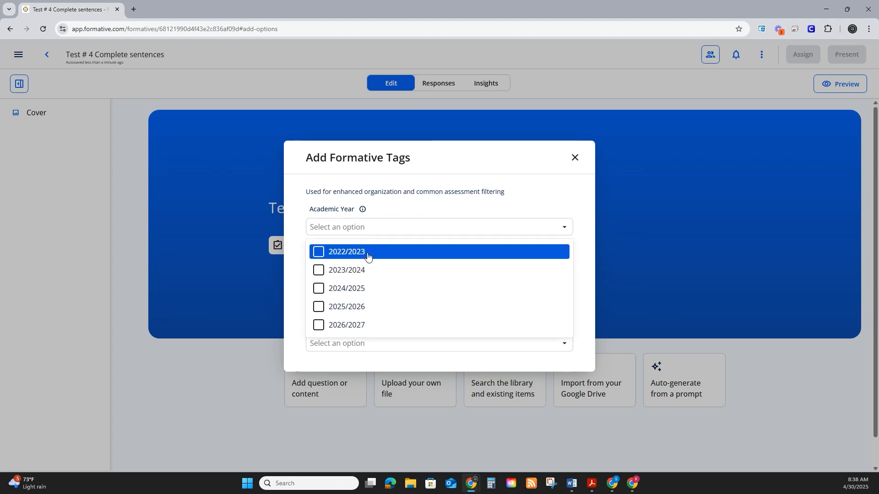
left_click(347, 311)
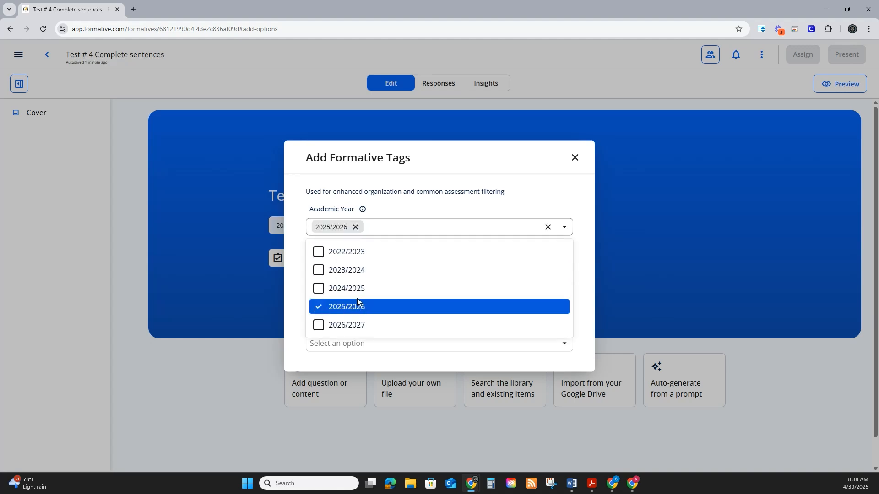
left_click(578, 249)
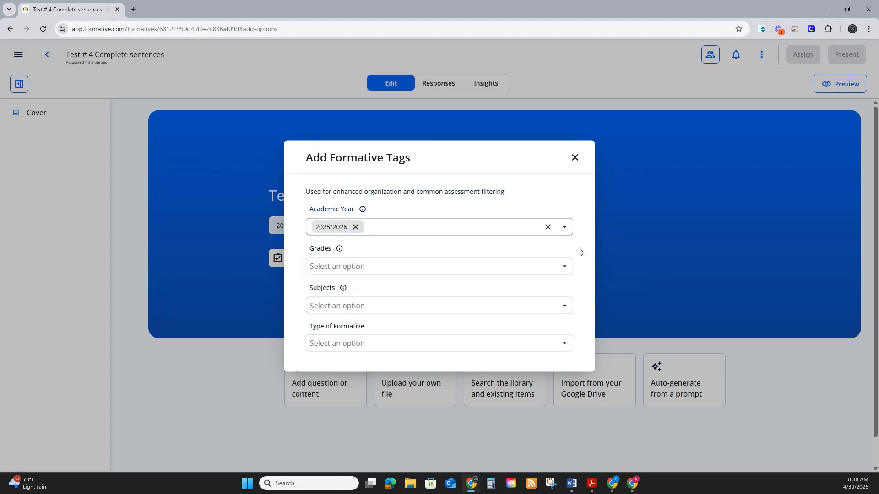
left_click(399, 265)
left_click(341, 346)
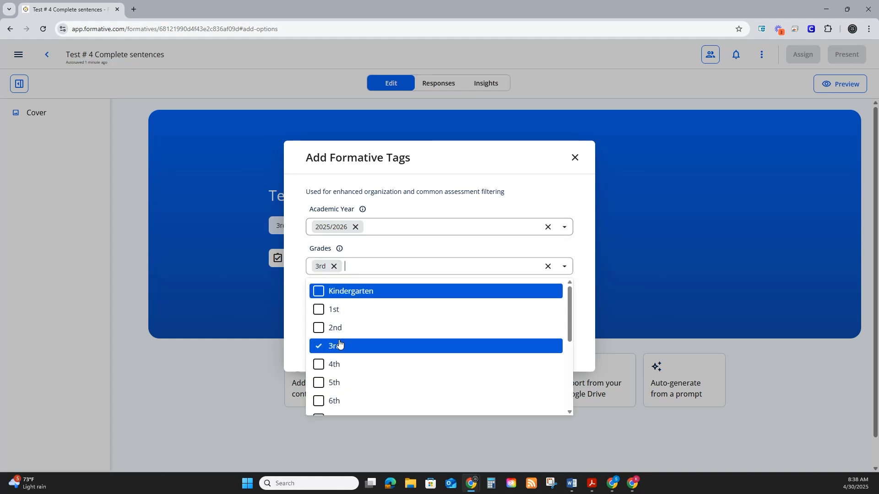
left_click(578, 277)
Step: Tag the formative with the subject ELA and the formative type Exit Slip, and close the tag settings
left_click(428, 303)
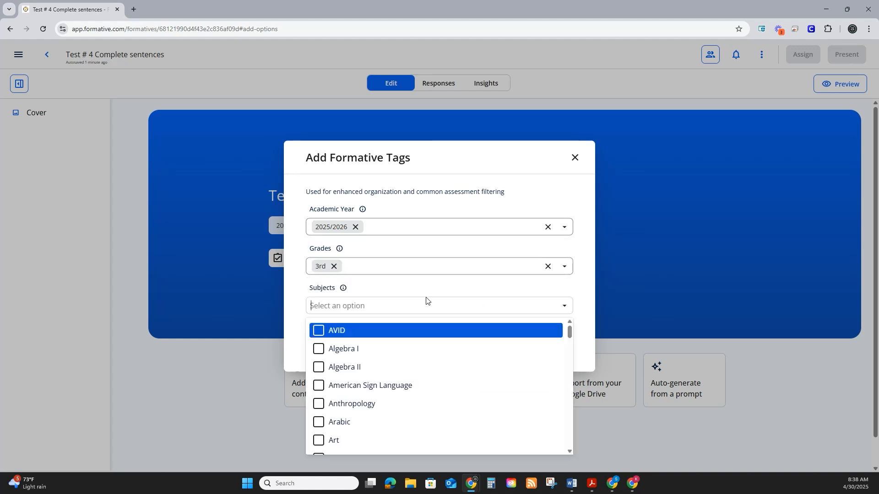
left_click(382, 307)
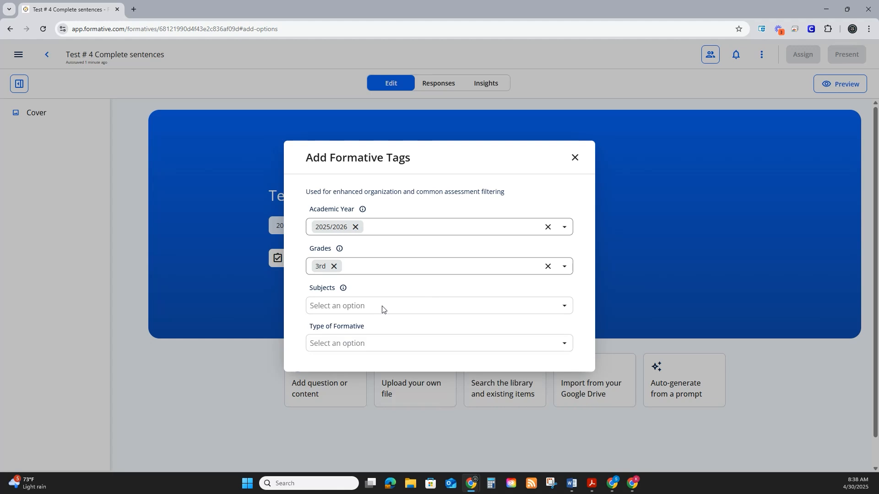
type("Ela")
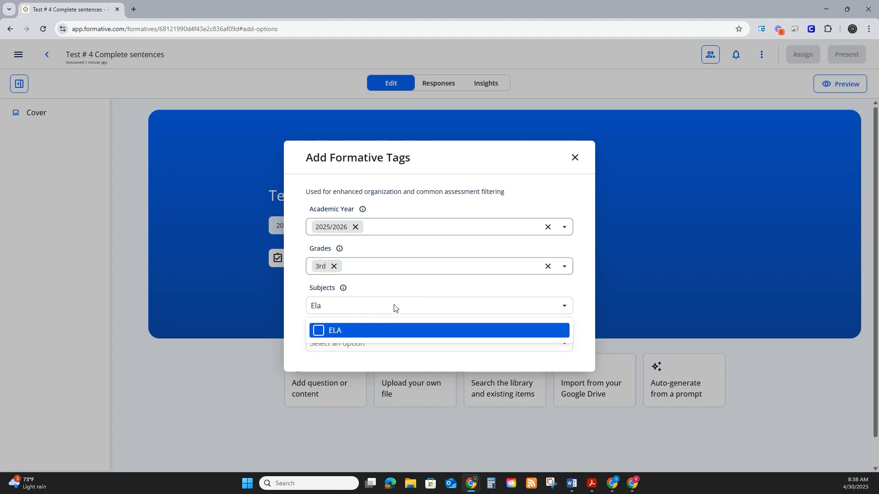
left_click(396, 331)
left_click(579, 304)
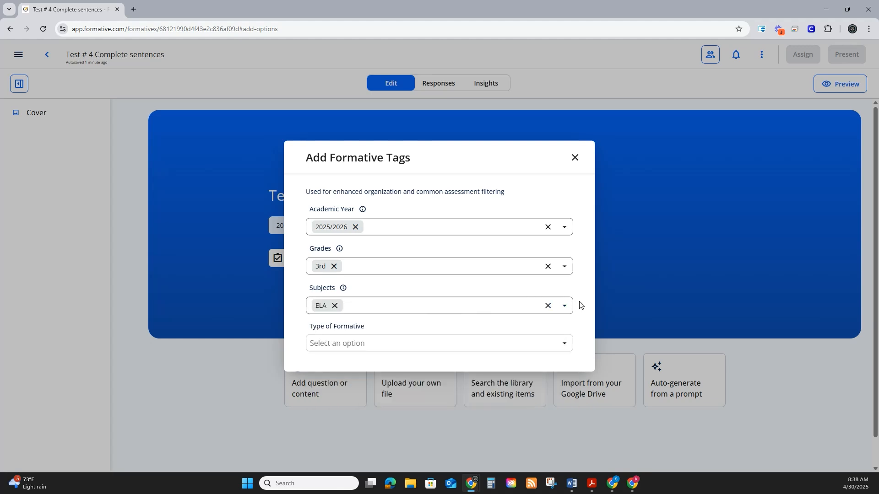
left_click(364, 344)
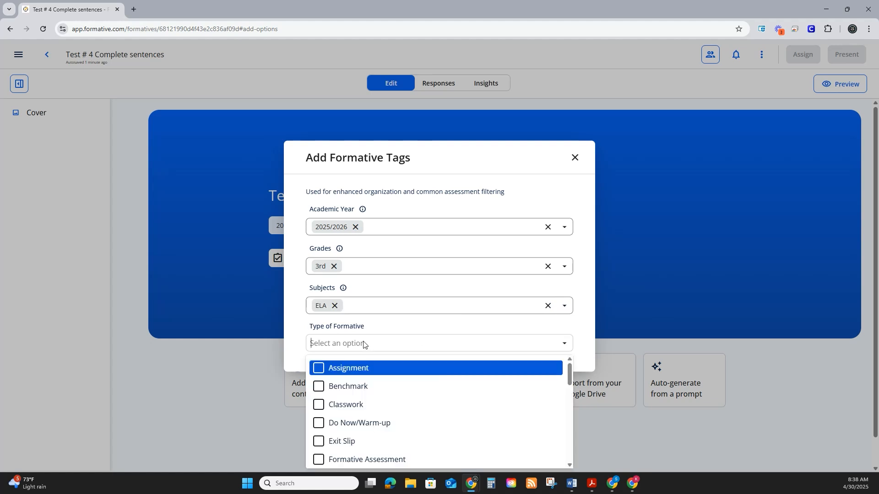
left_click(339, 441)
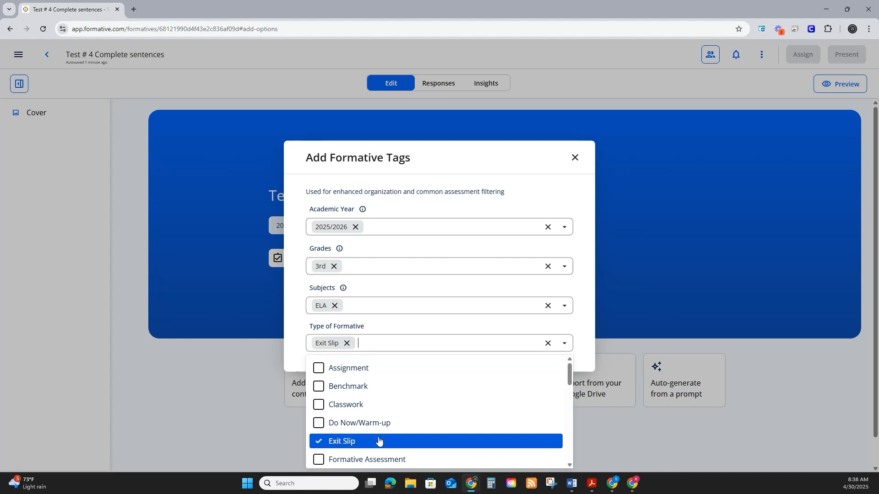
left_click(624, 419)
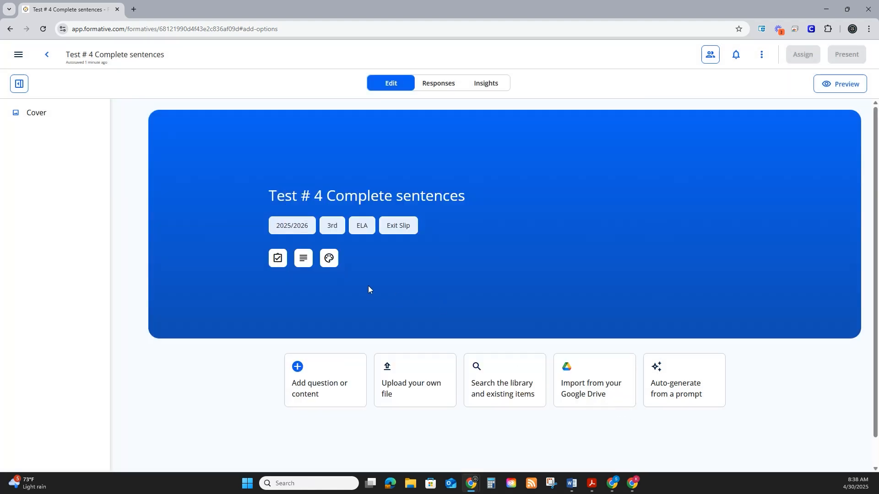
Step: Add the student instructions "Complete the questions." to the formative
left_click(302, 259)
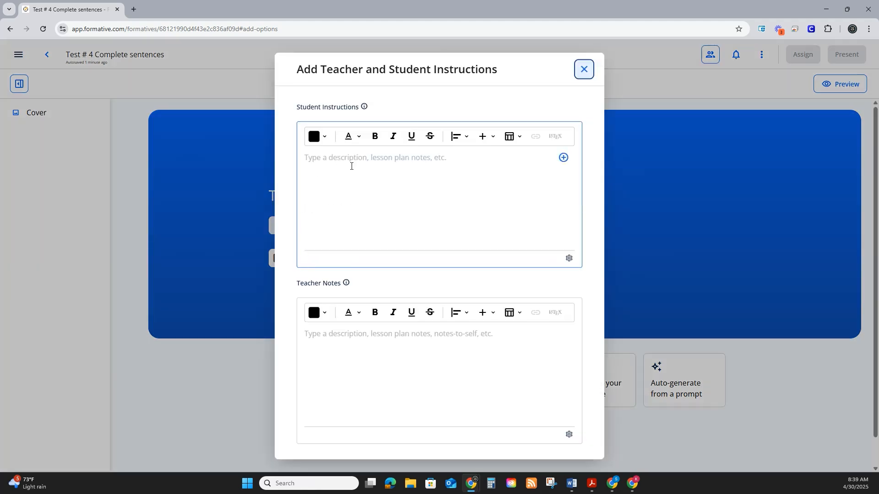
left_click(351, 160)
type("Comp")
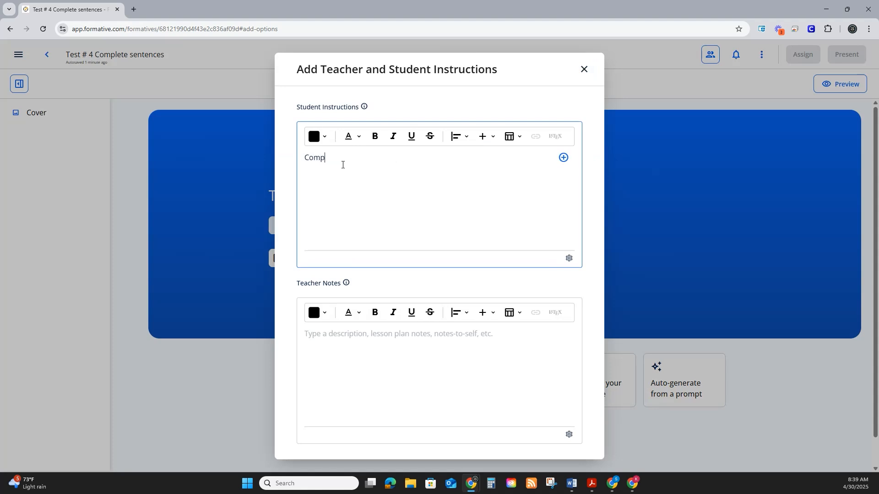
type("lete the questions.")
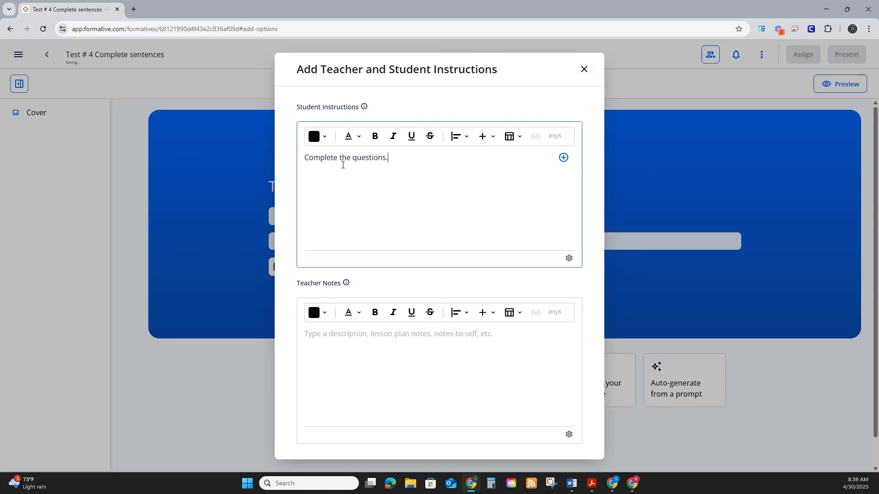
Step: Enter teacher notes beginning "Follow up on yesterdays" and close the instructions dialog
left_click(357, 336)
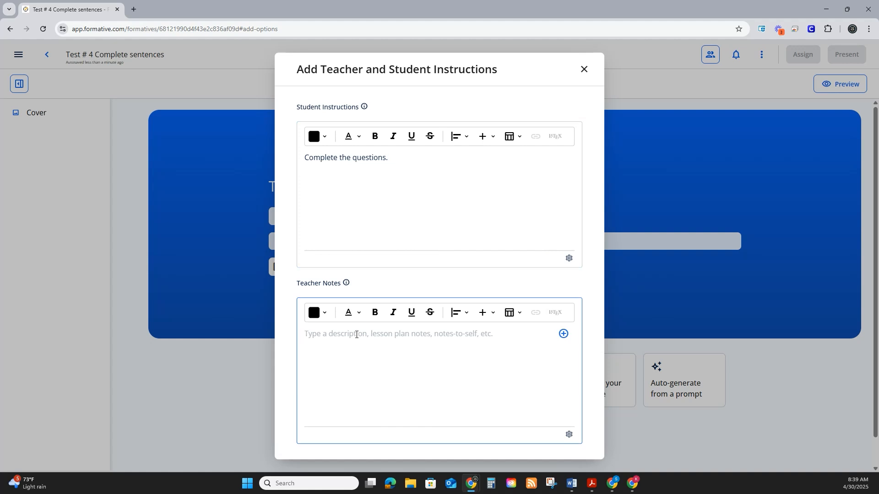
type("Follow up ")
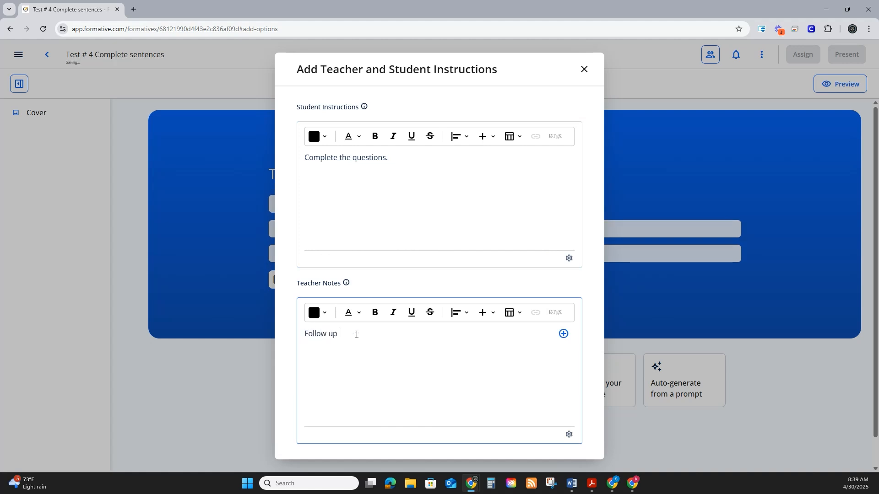
type("on yo")
type("sterdays")
type("9")
left_click(640, 298)
Step: Try the Moon Gray and Strawberry Red header backgrounds, and set the header to the Language Arts pattern
left_click(335, 283)
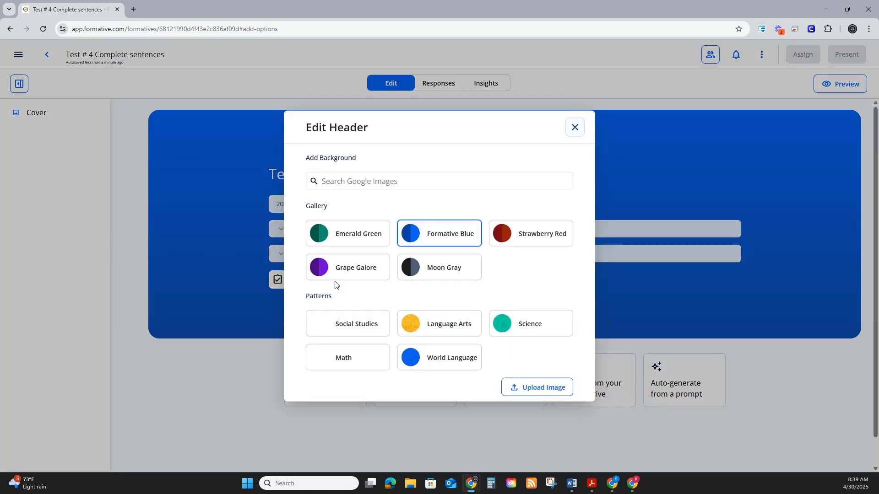
left_click(465, 270)
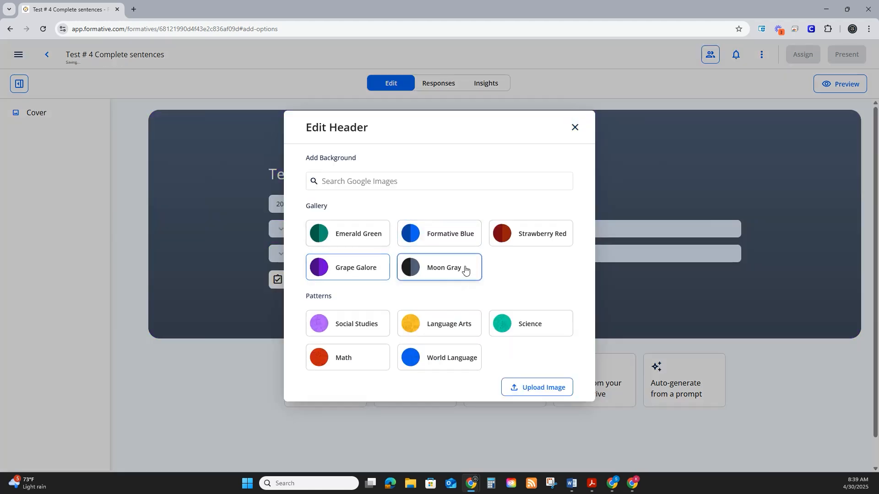
left_click(505, 239)
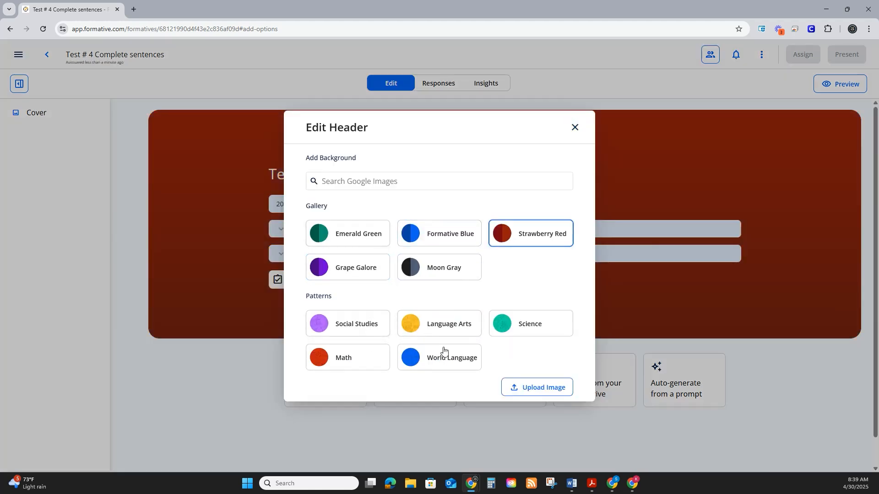
left_click(443, 330)
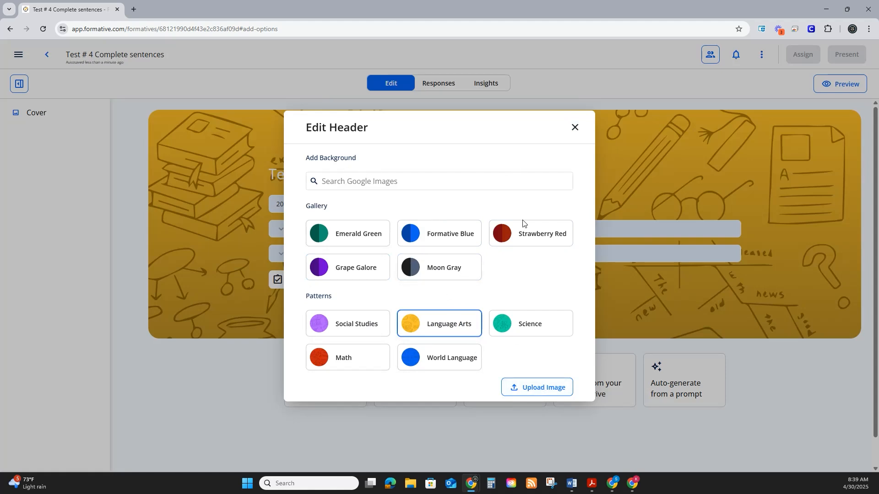
left_click(575, 129)
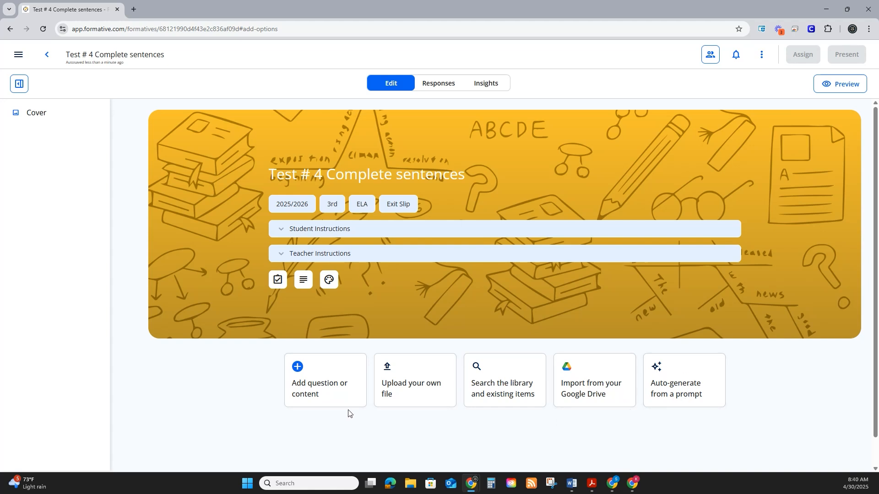
Step: Add a blank Multiple Choice question and review its question, answer choice, scoring, hint and standard options
left_click(313, 375)
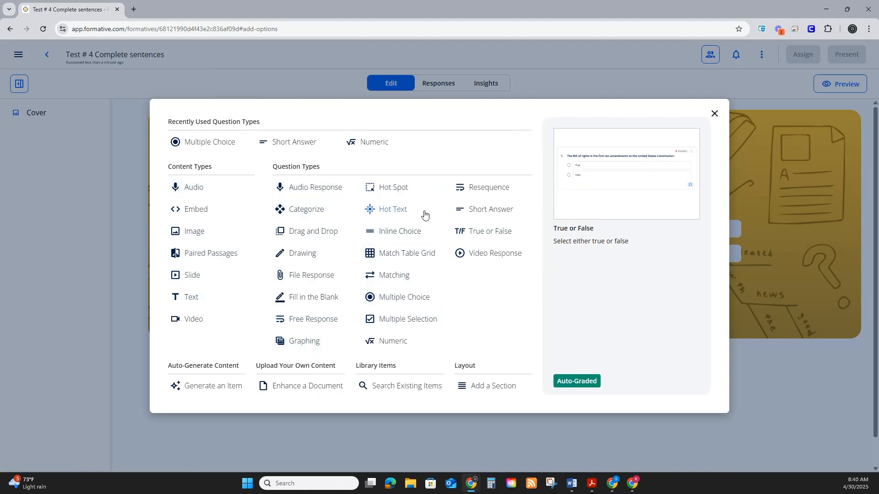
left_click(209, 143)
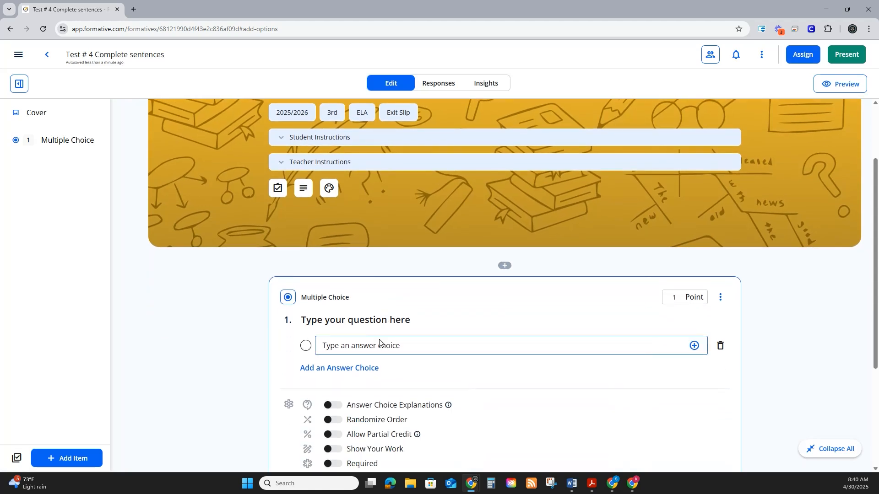
left_click(322, 274)
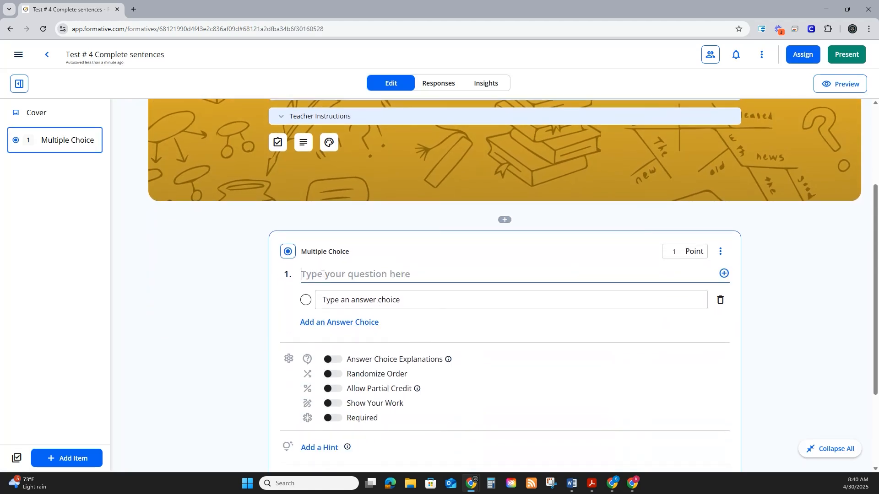
left_click(437, 309)
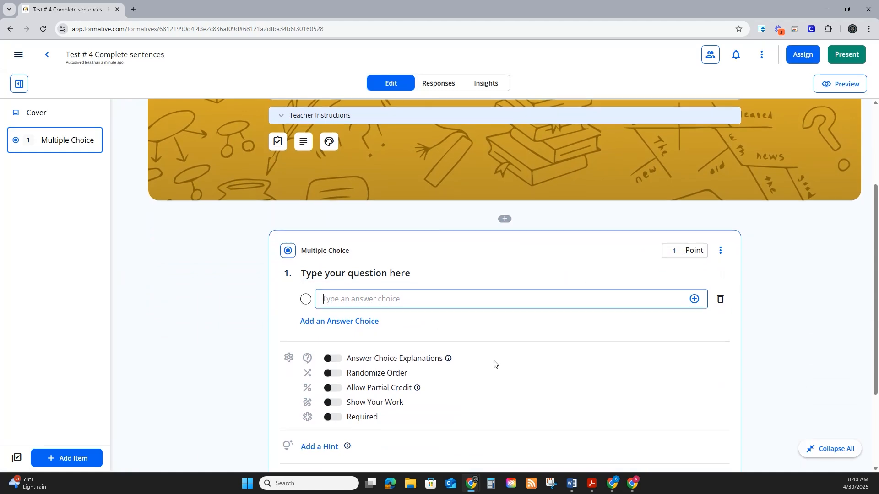
scroll(495, 361, "down", 2)
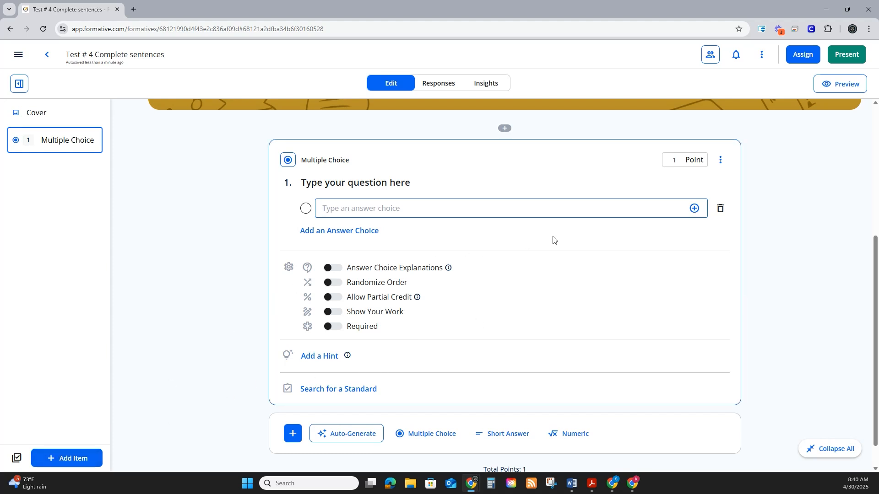
scroll(755, 229, "up", 3)
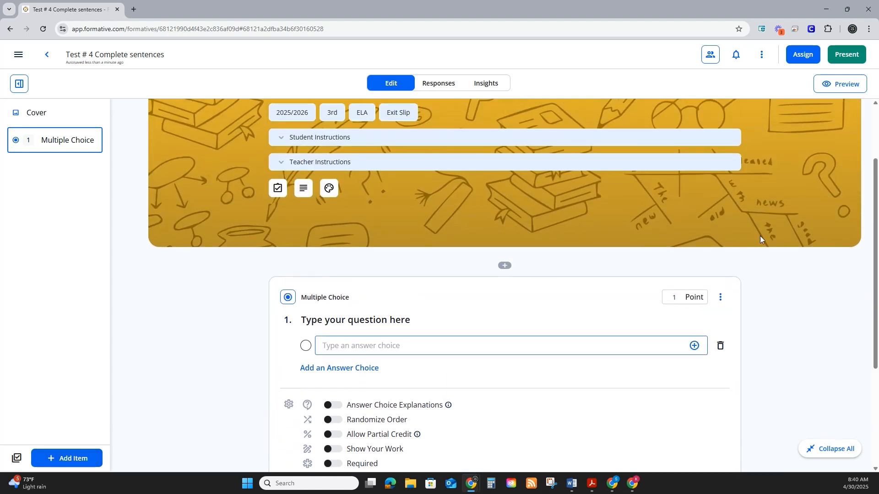
Step: Delete the blank Multiple Choice question from the formative
left_click(722, 298)
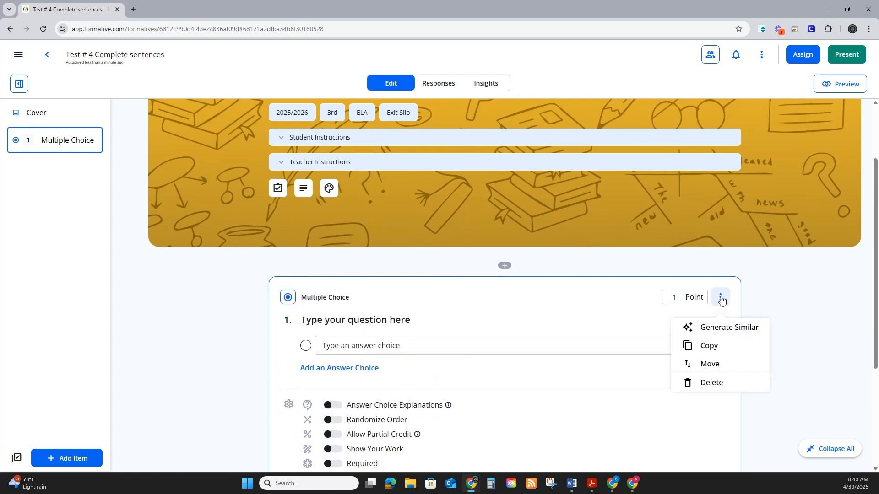
left_click(714, 384)
left_click(526, 300)
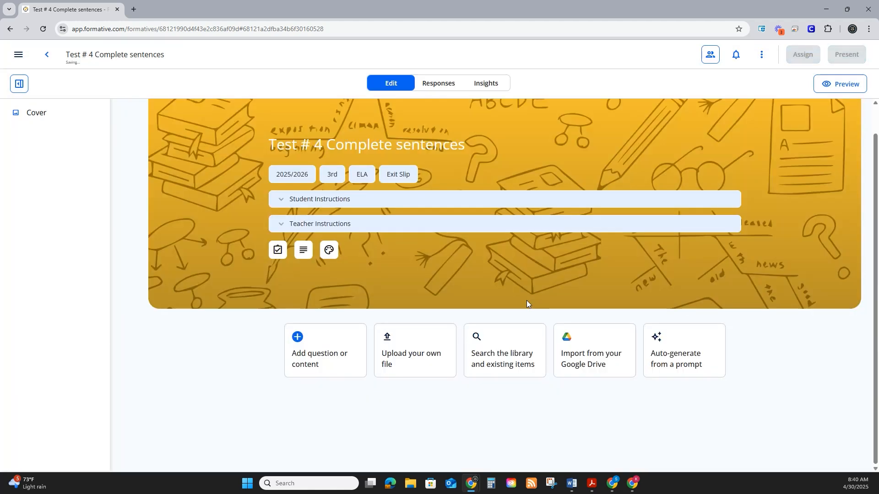
Step: Start auto-generating Multiple Choice questions with the prompt "Create examples of complete and non complete sentences"
left_click(681, 353)
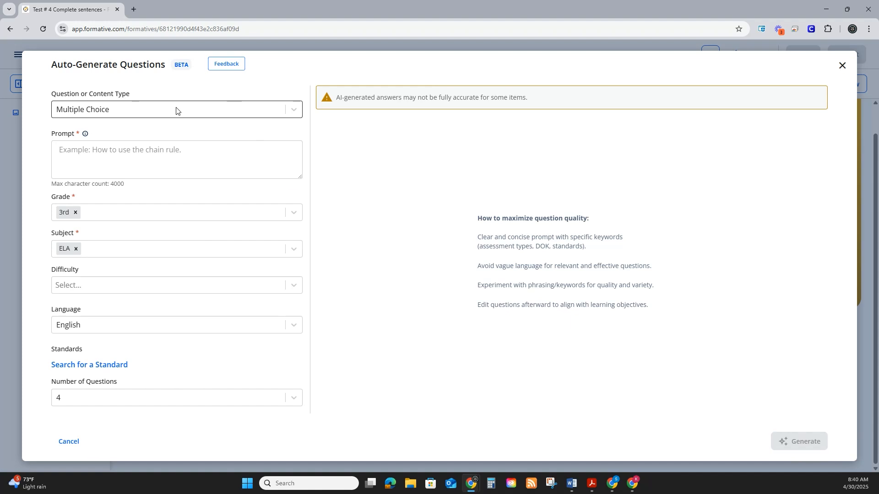
left_click(150, 144)
type("Create")
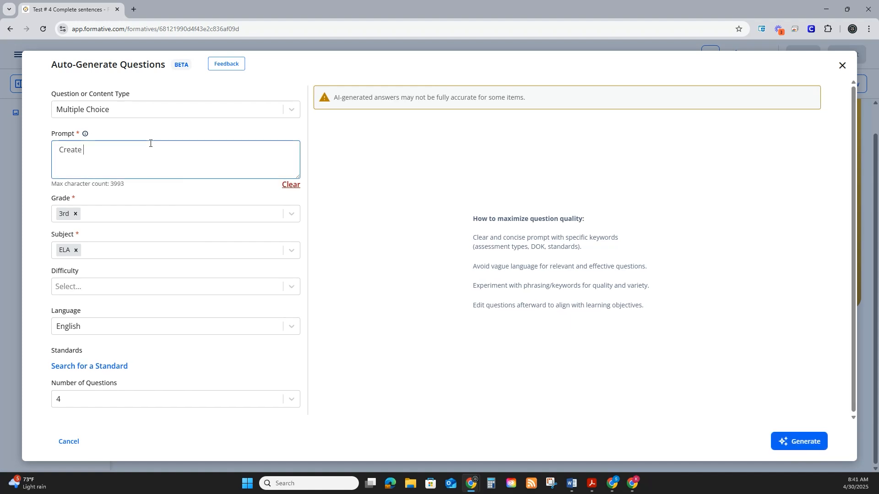
type(" examp")
type("les of sco")
type("omp")
type("lete and non complet")
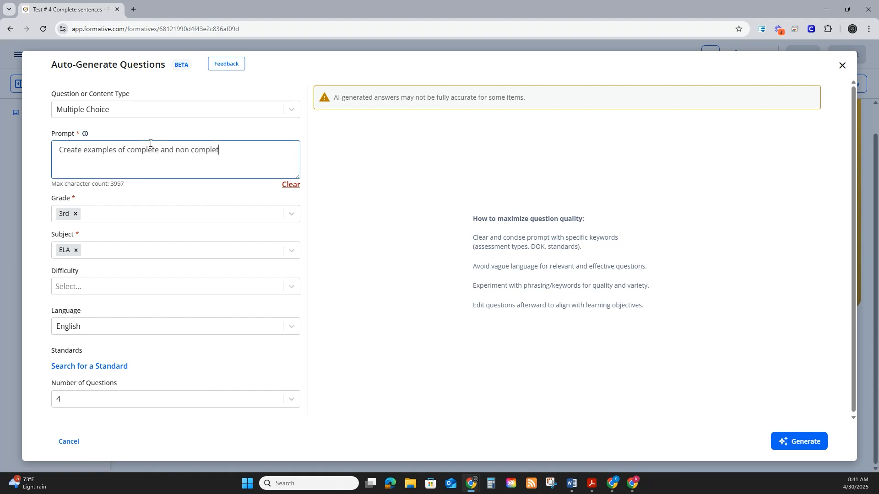
type("e sentences")
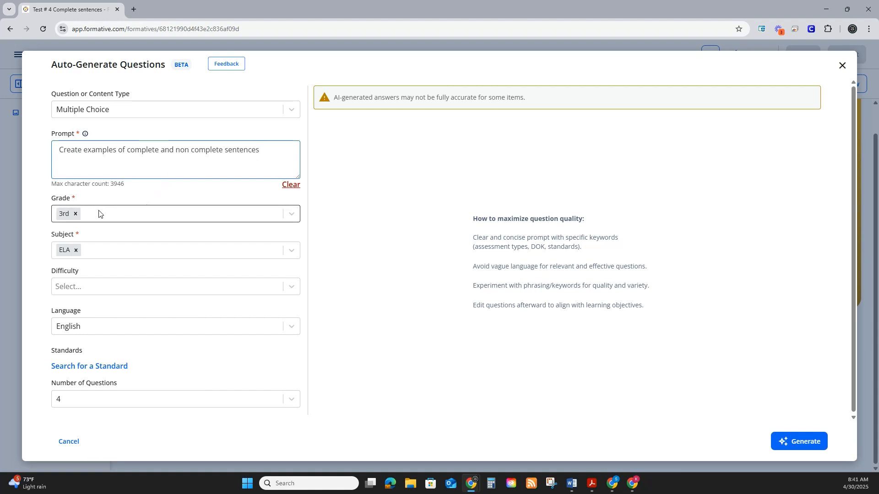
Step: Set the question difficulty to Easy and browse the available Grade 3 standards without choosing one
left_click(134, 287)
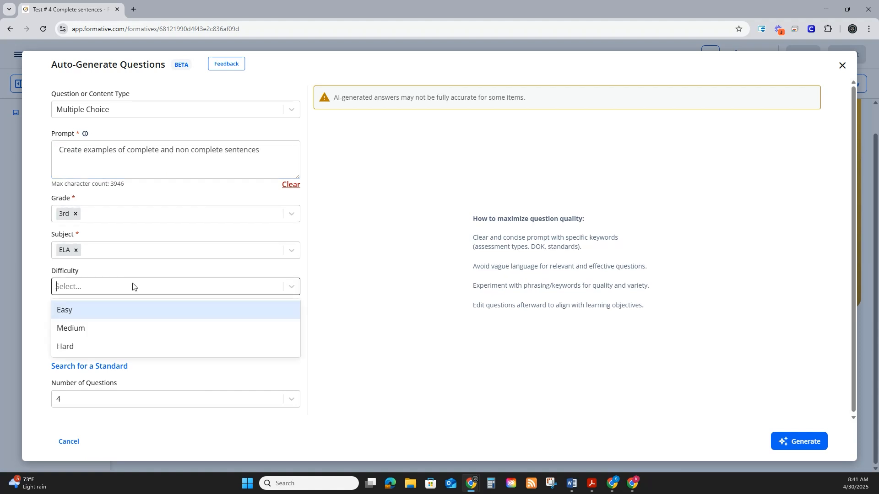
left_click(92, 311)
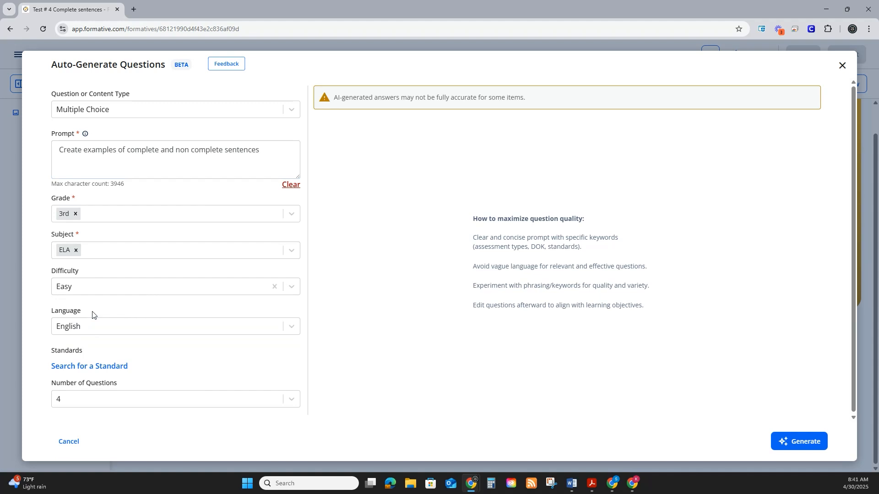
left_click(100, 367)
left_click_drag(295, 330, 296, 228)
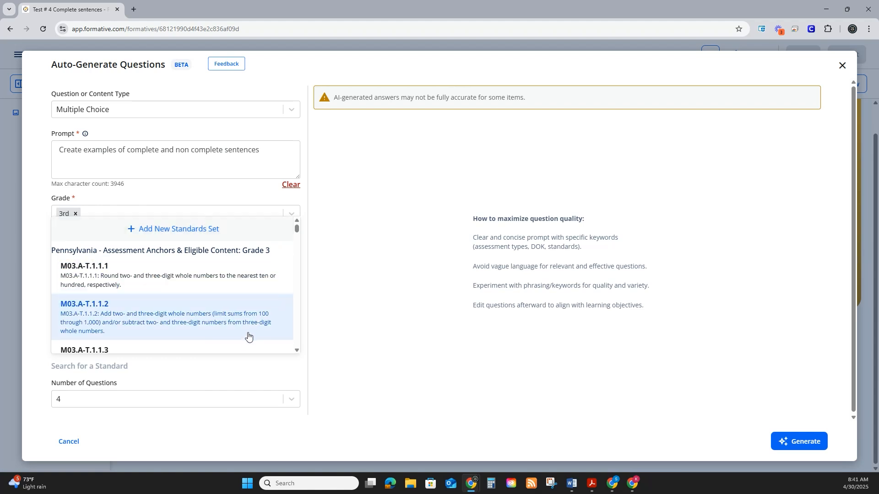
left_click(183, 364)
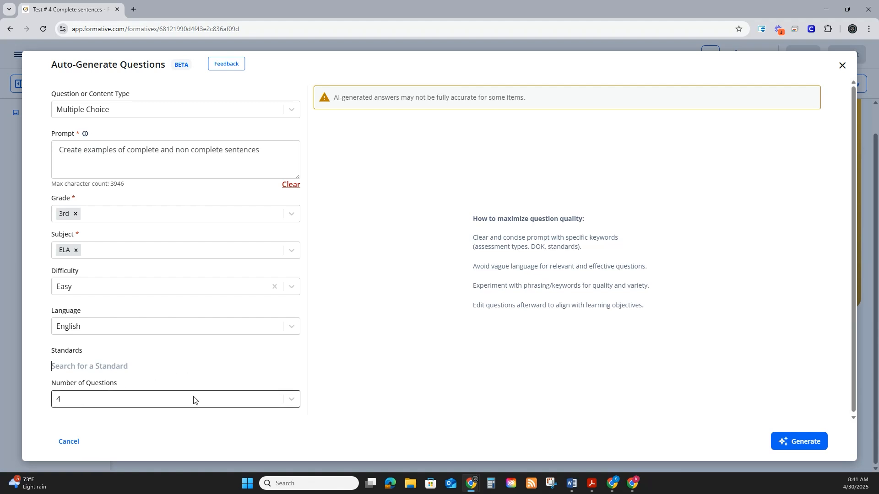
Step: Set the number of questions to generate to 2
left_click(287, 401)
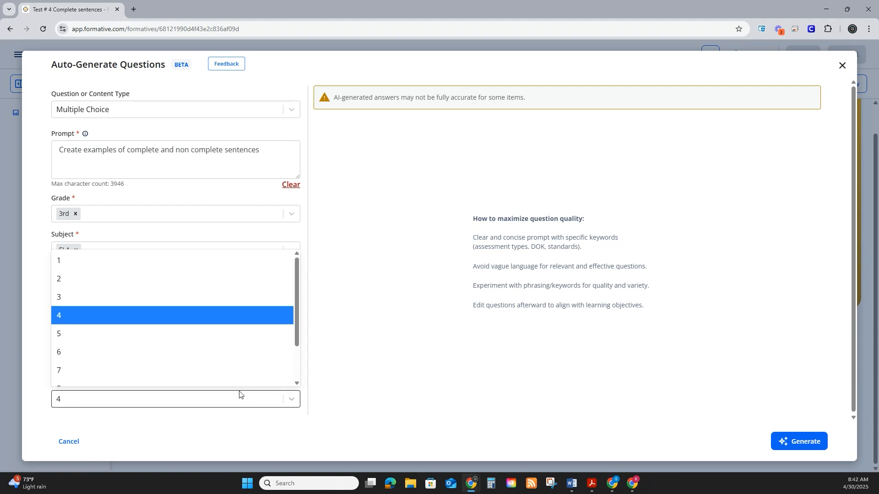
scroll(145, 330, "down", 1)
left_click(120, 263)
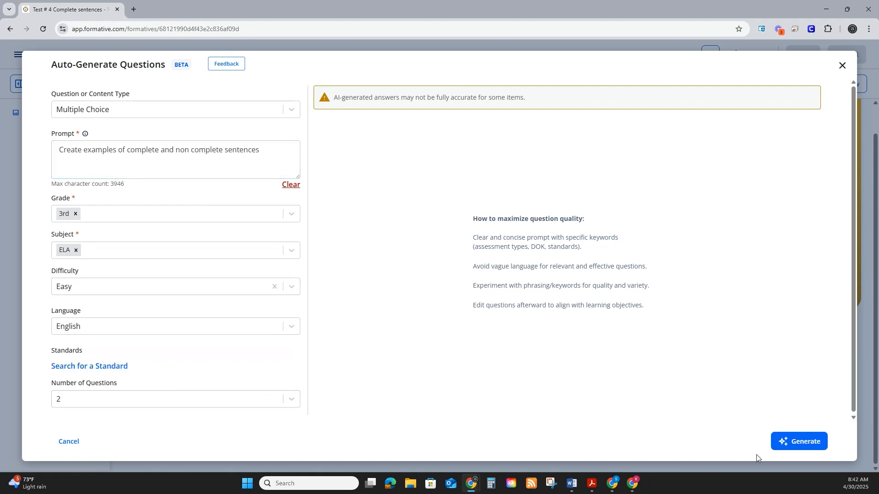
Step: Generate the two Multiple Choice questions from the prompt and add both of them to the formative
left_click(788, 442)
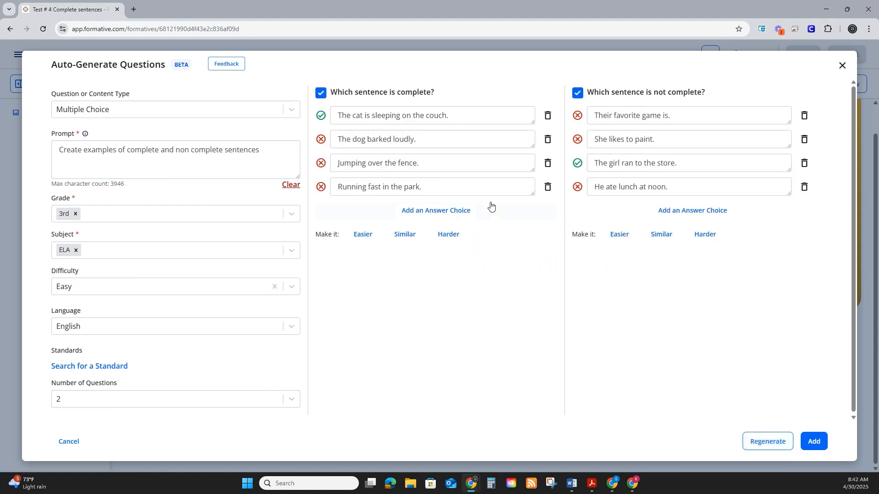
left_click(471, 139)
left_click(813, 442)
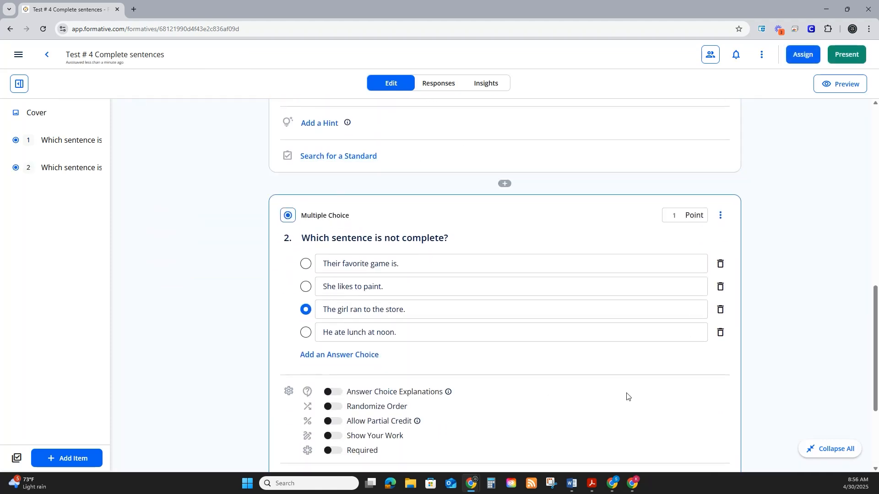
Step: Turn on Answer Choice Explanations for question 1 and bulk-generate an explanation for every answer choice
scroll(778, 316, "up", 8)
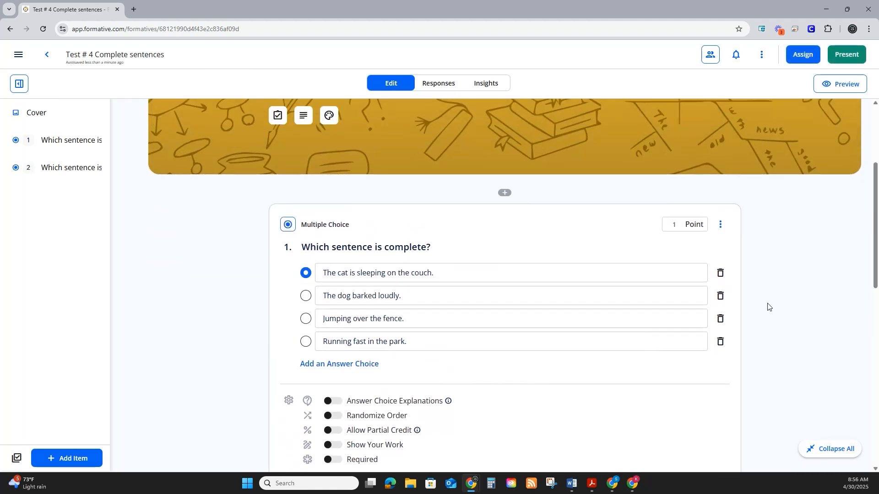
scroll(793, 288, "down", 1)
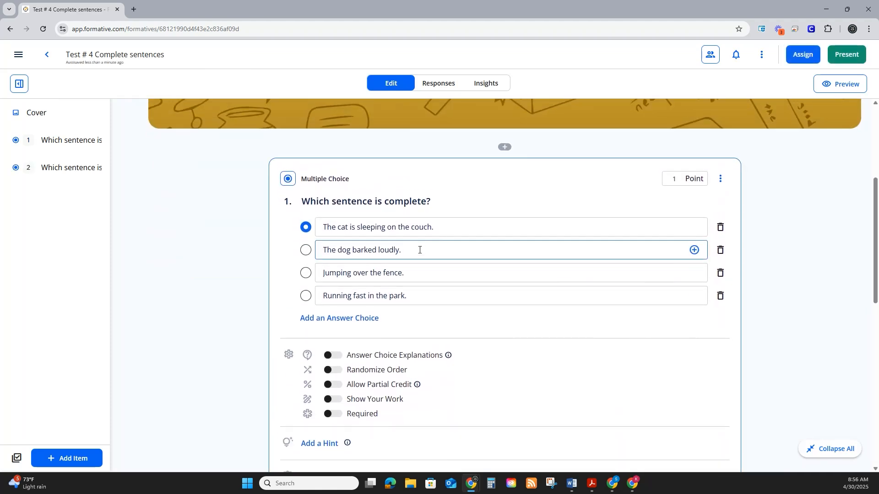
left_click(332, 357)
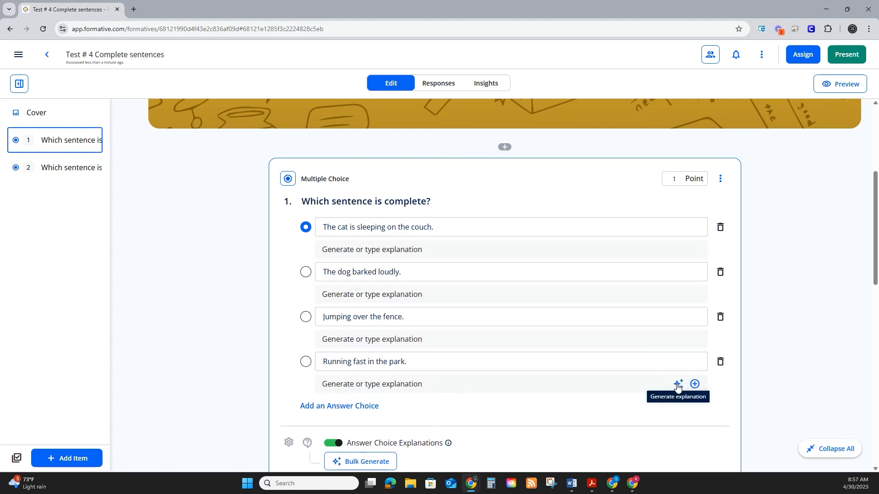
scroll(501, 439, "down", 3)
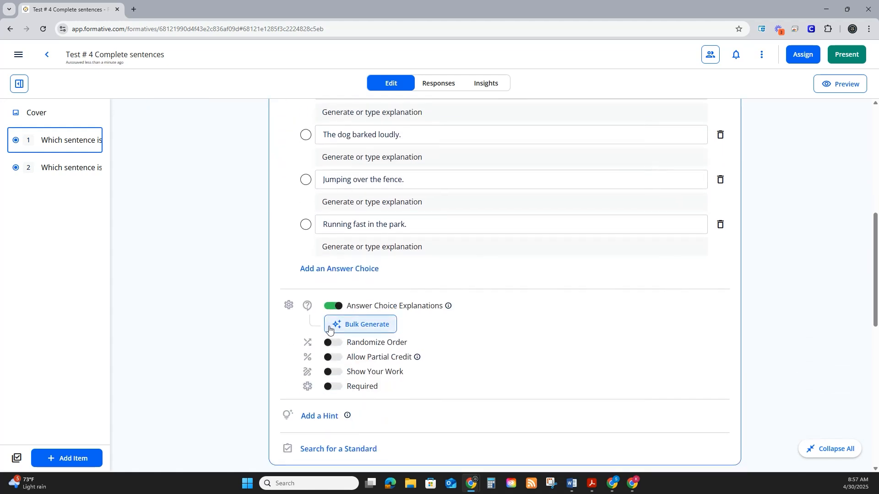
left_click(357, 328)
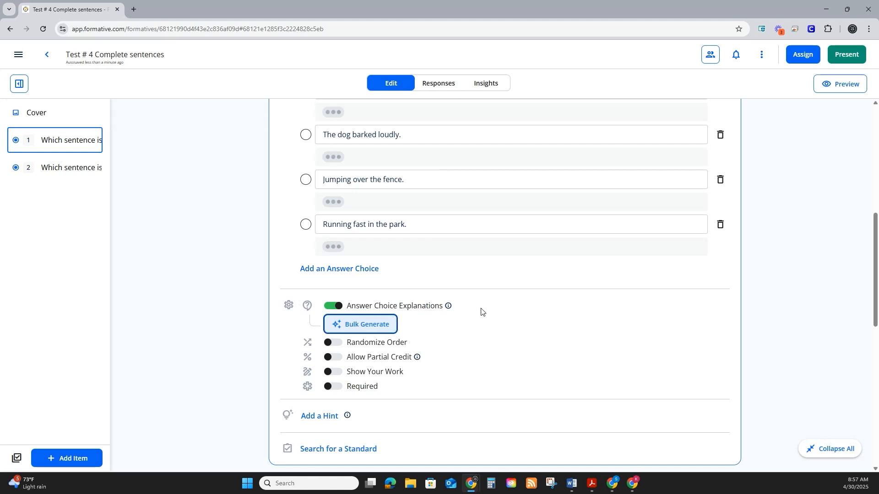
scroll(476, 315, "up", 2)
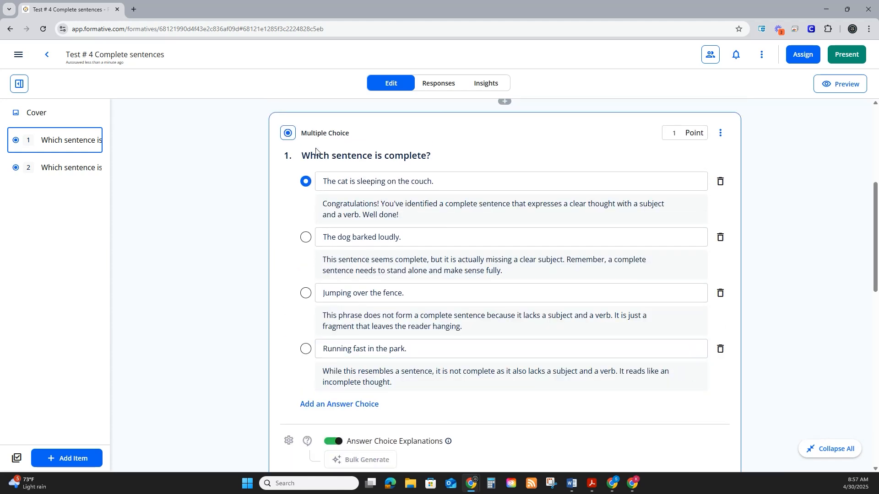
scroll(328, 209, "down", 1)
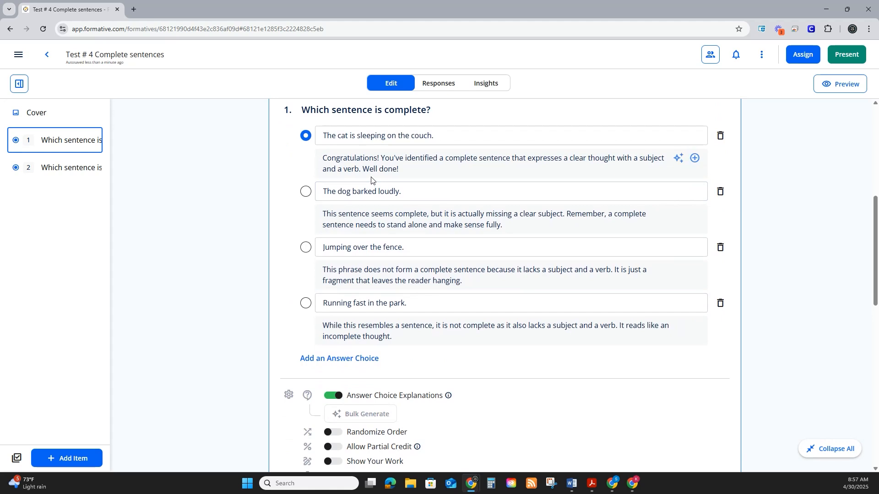
Step: Randomize the answer order of question 1 and make the question required
scroll(371, 180, "down", 4)
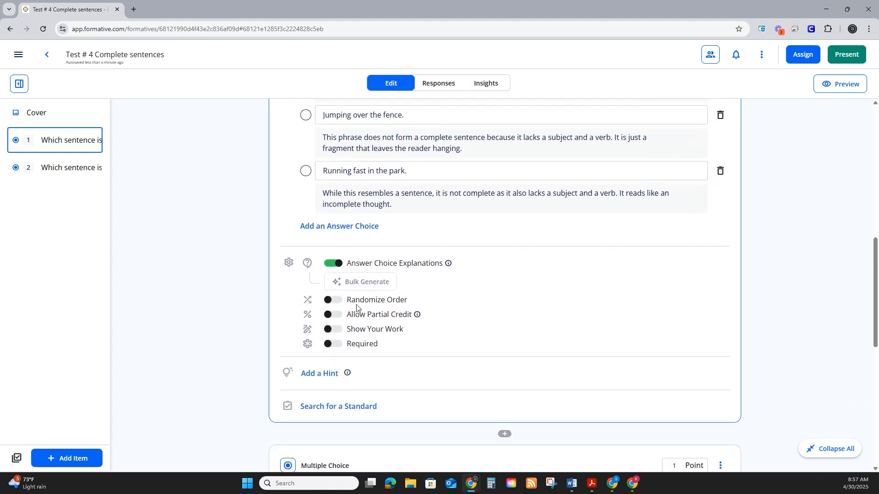
scroll(375, 170, "up", 2)
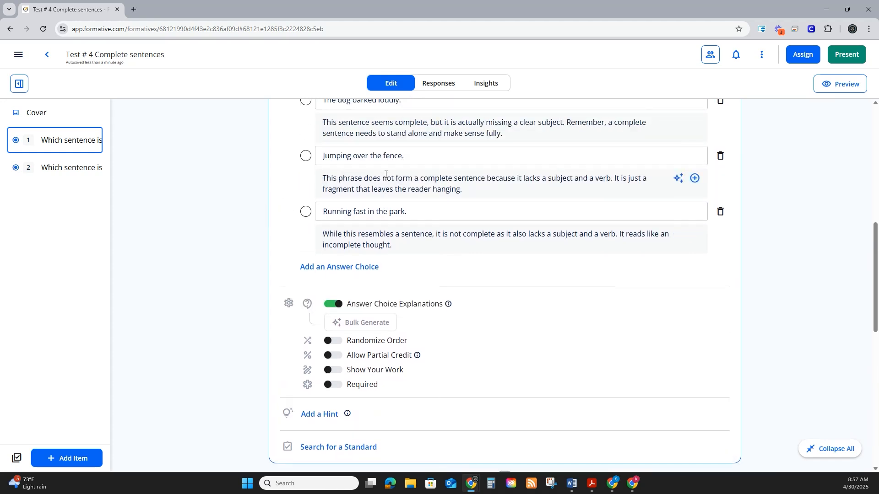
left_click(328, 342)
scroll(335, 308, "down", 2)
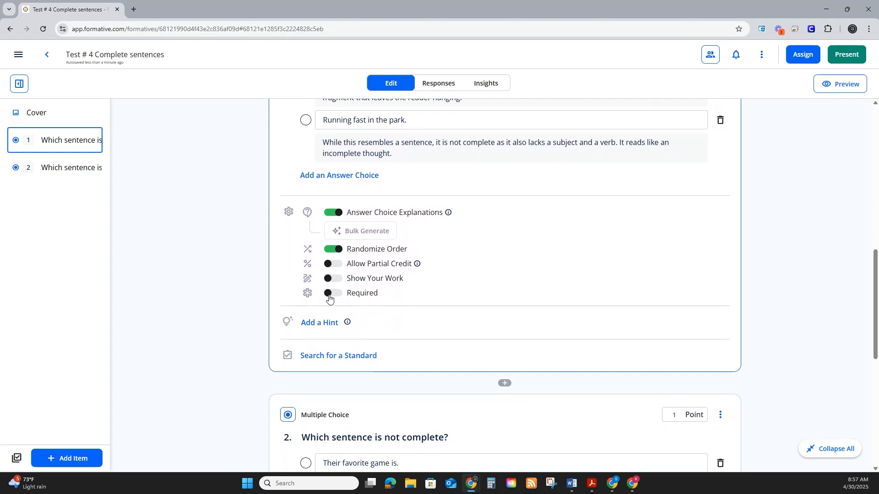
left_click(329, 295)
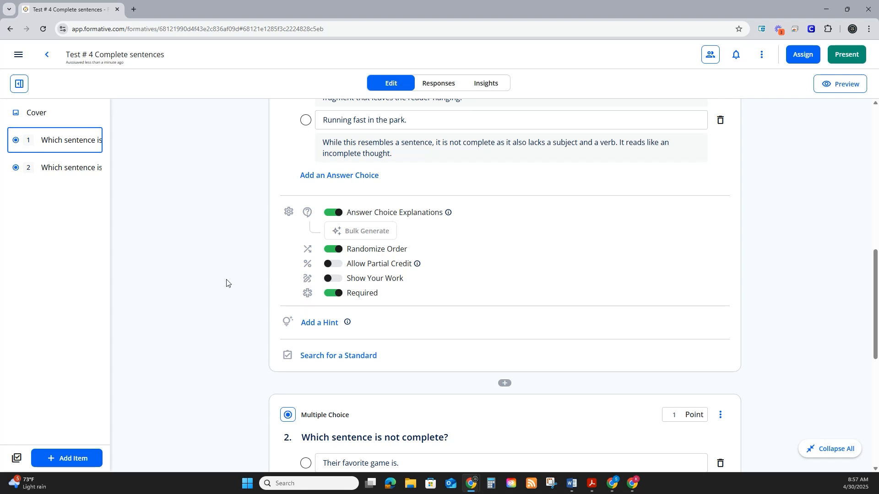
Step: Add the AI-generated hint "A complete sentence has a subject and a verb and expresses a complete thought." to question 1
scroll(328, 286, "down", 2)
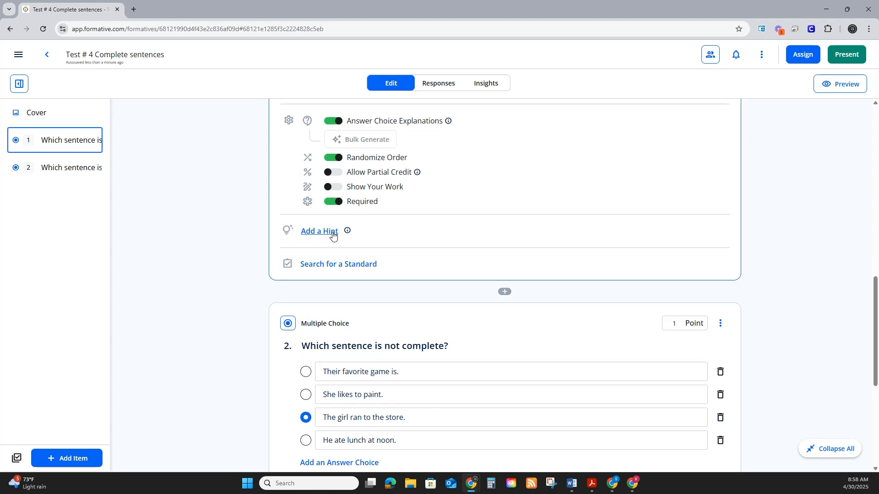
scroll(326, 277, "up", 1)
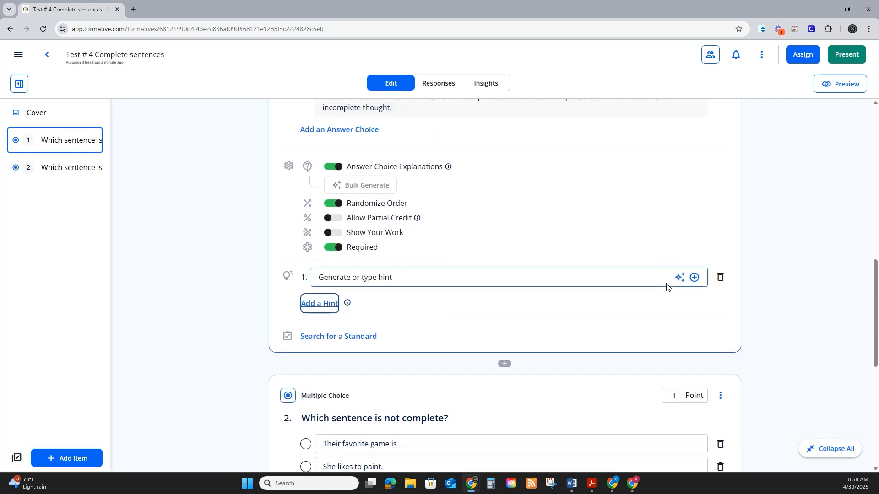
left_click(679, 278)
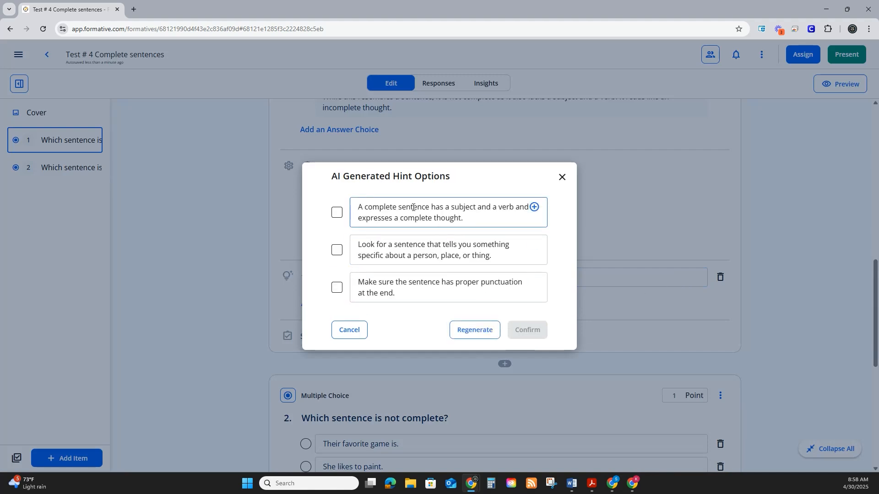
left_click(499, 211)
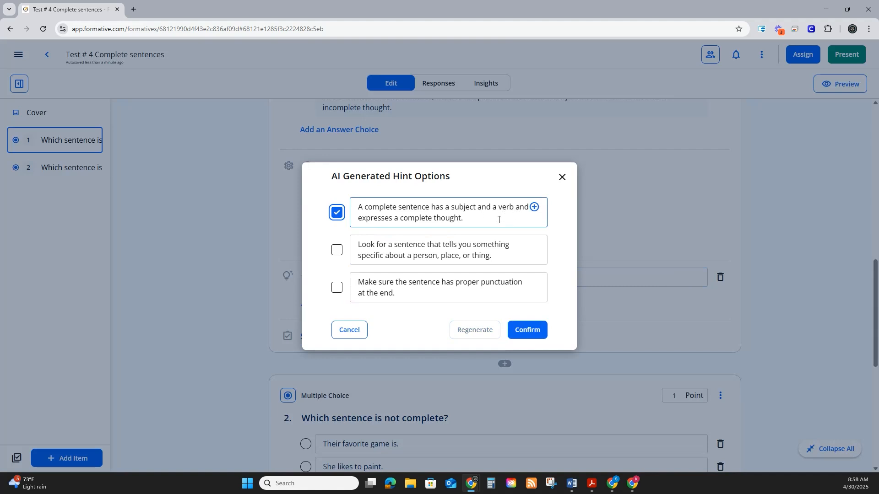
left_click(528, 331)
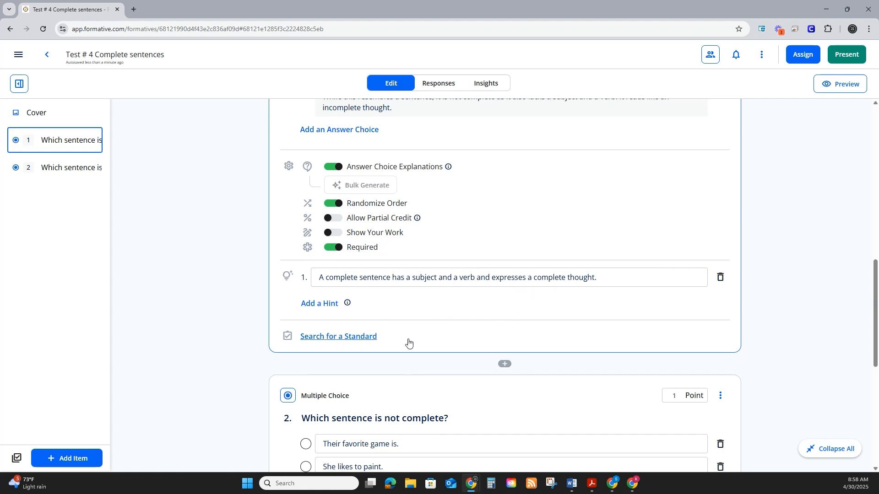
Step: Turn on Answer Choice Explanations for question 2 and bulk-generate the explanations for its answer choices
scroll(408, 344, "down", 2)
scroll(391, 283, "down", 3)
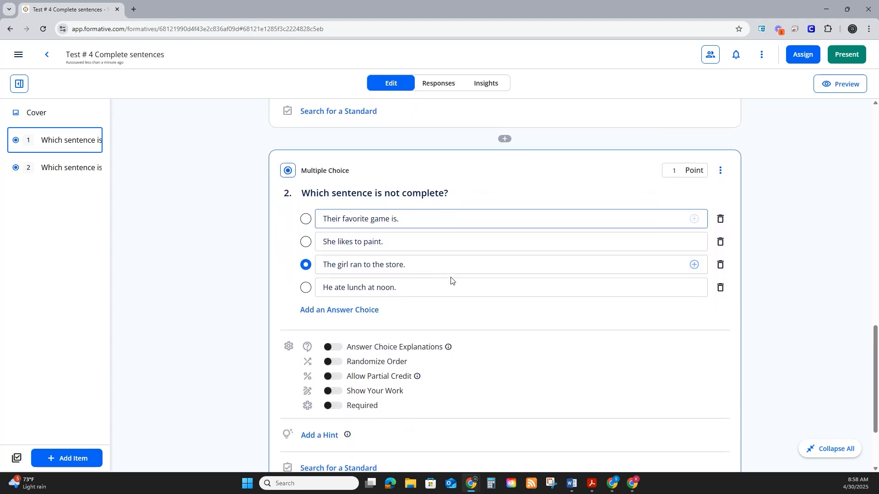
scroll(418, 323, "down", 2)
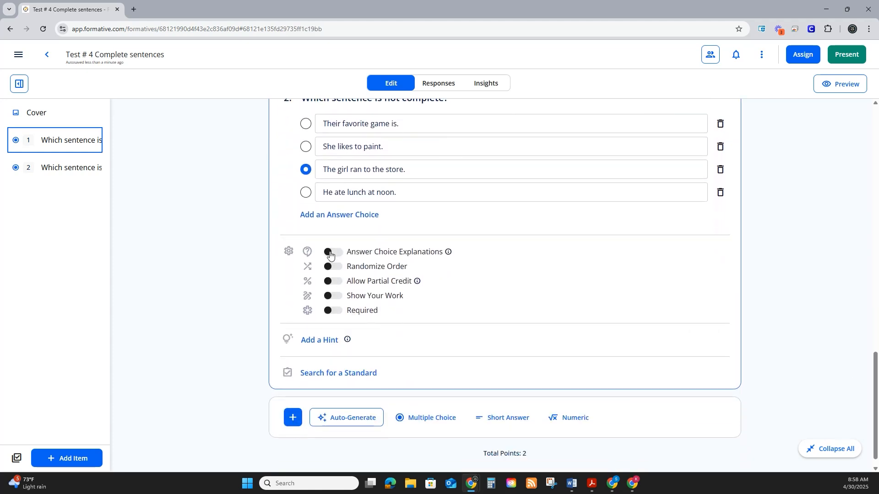
left_click(333, 251)
left_click(363, 362)
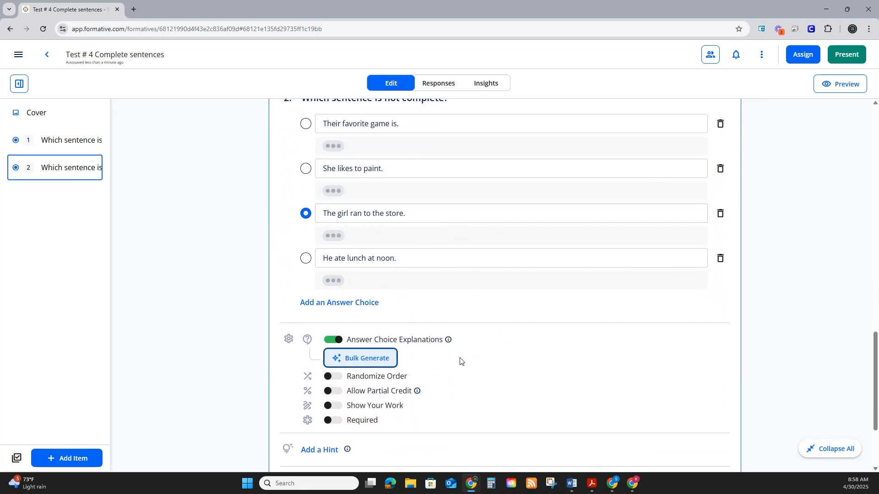
Step: Randomize the answer order of question 2 and make it required, leaving Show Your Work off
scroll(468, 351, "down", 3)
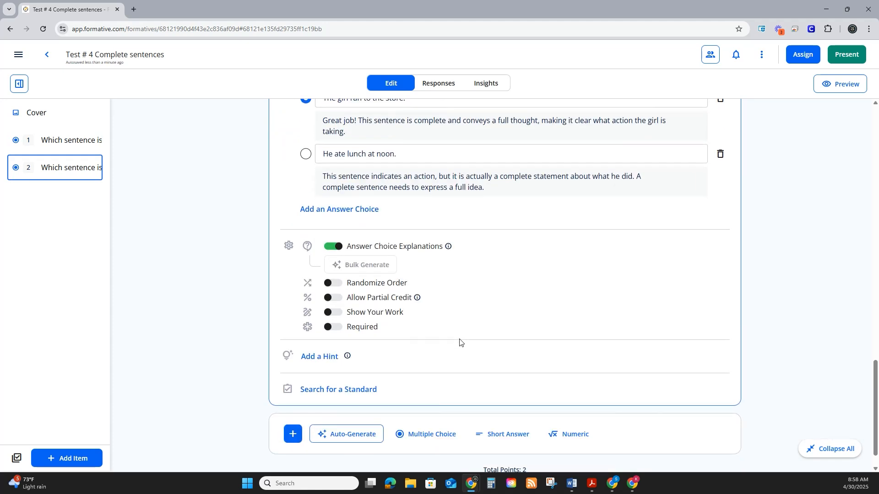
left_click(331, 286)
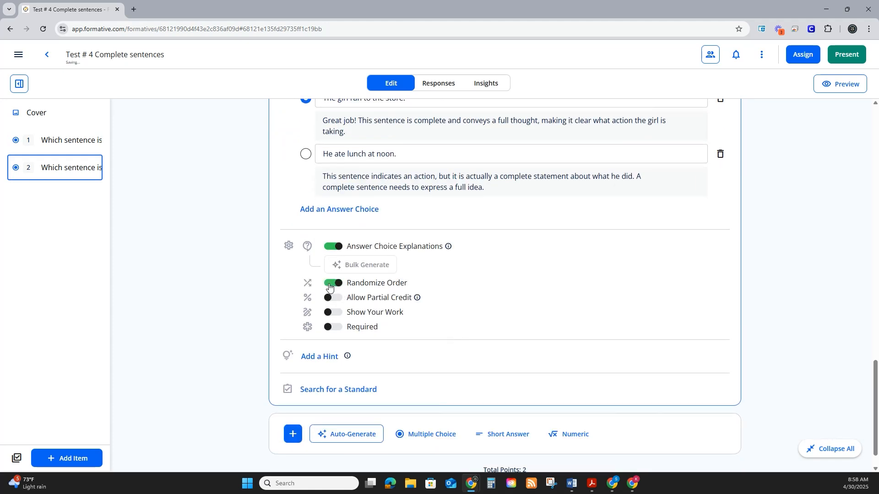
left_click(329, 315)
left_click(338, 314)
left_click(333, 327)
scroll(477, 361, "down", 1)
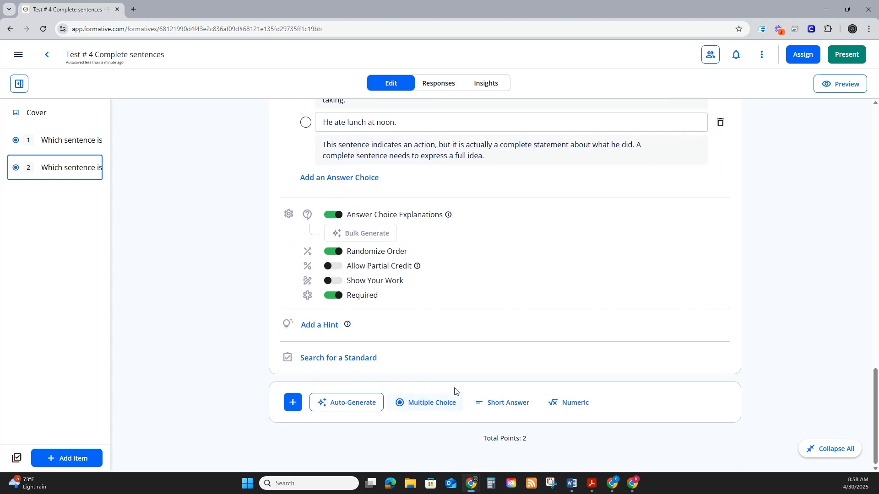
Step: Open the Student Preview in laptop size, move it to its own browser tab and start the formative
scroll(555, 361, "up", 3)
scroll(613, 317, "up", 4)
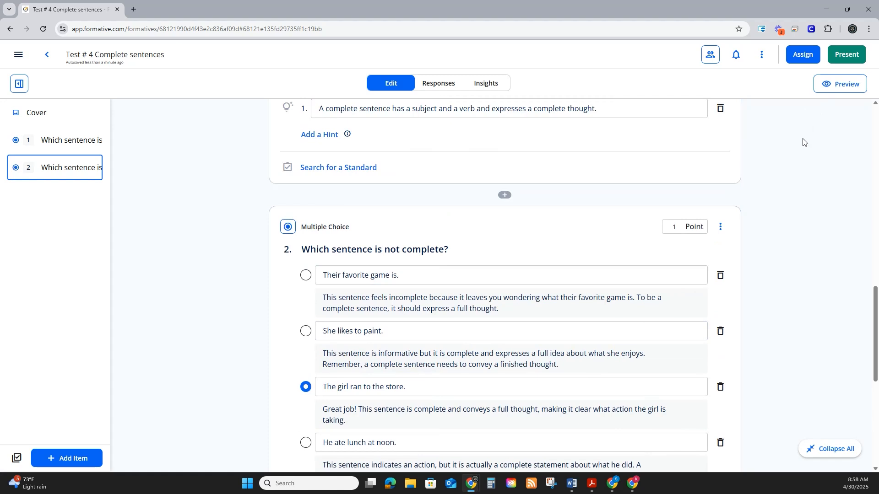
left_click(836, 86)
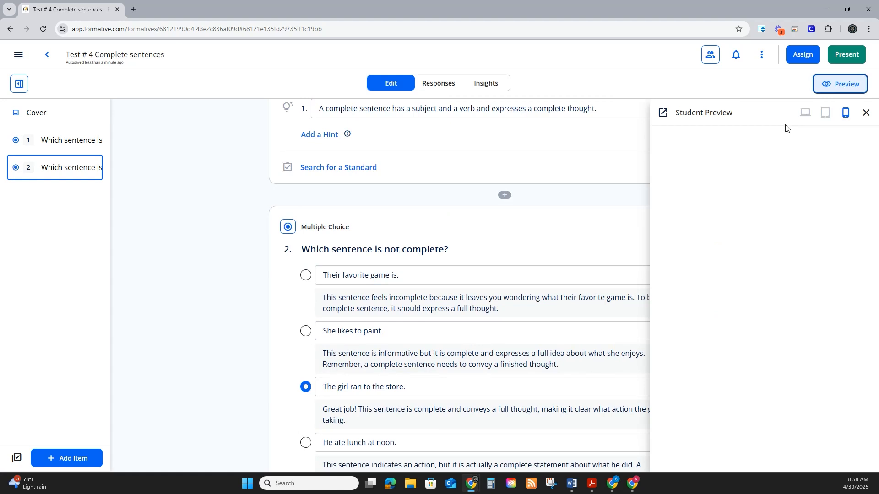
left_click(805, 113)
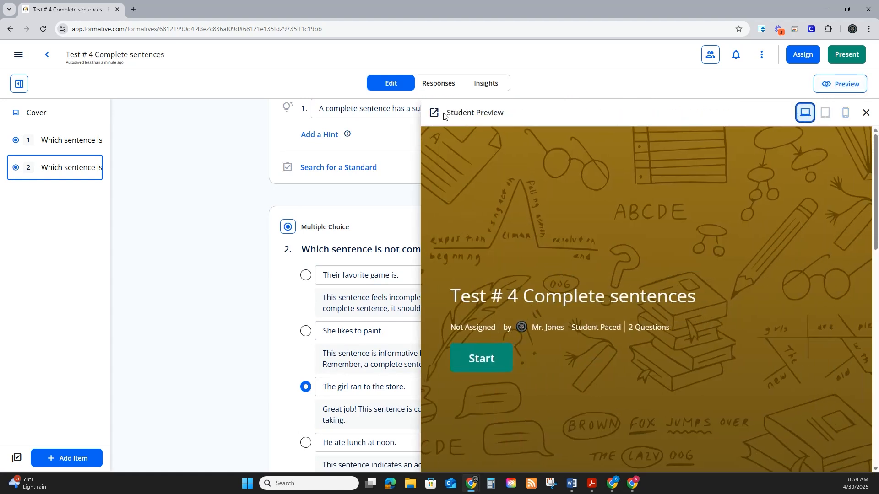
left_click(435, 114)
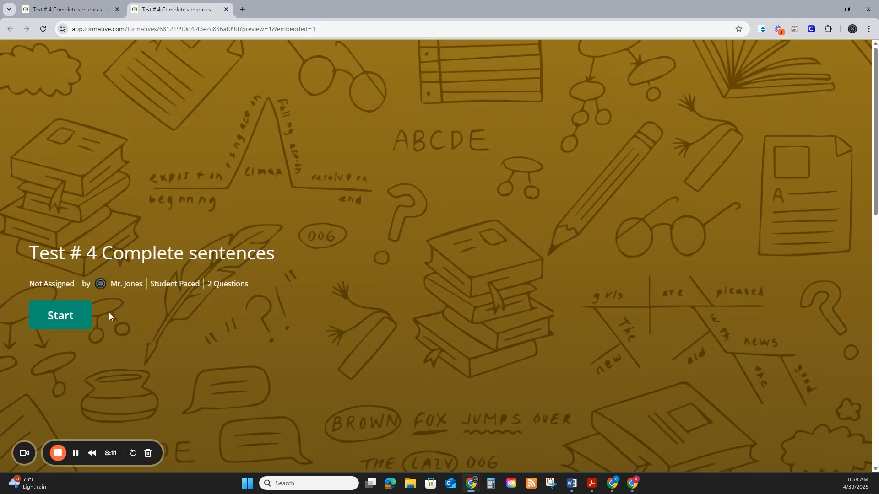
left_click(75, 316)
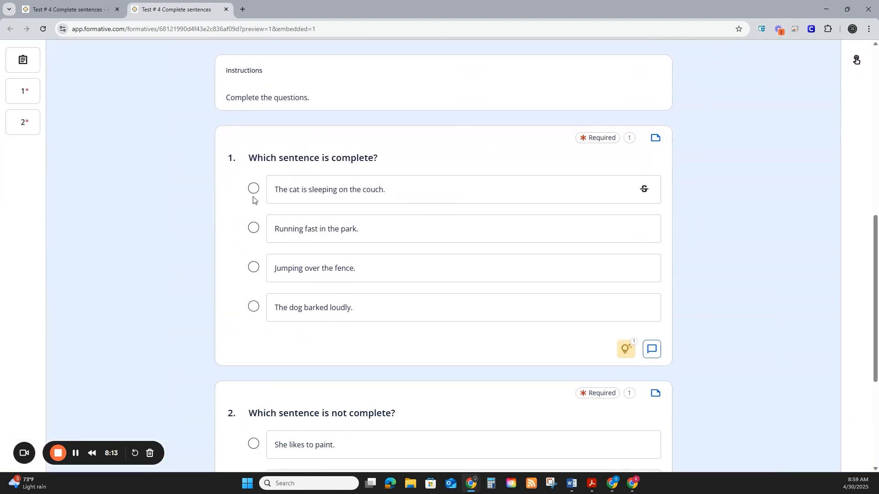
Step: Answer the previewed questions with "The cat is sleeping on the couch." for question 1 and "He ate lunch at noon." for question 2
left_click(253, 189)
scroll(291, 229, "down", 3)
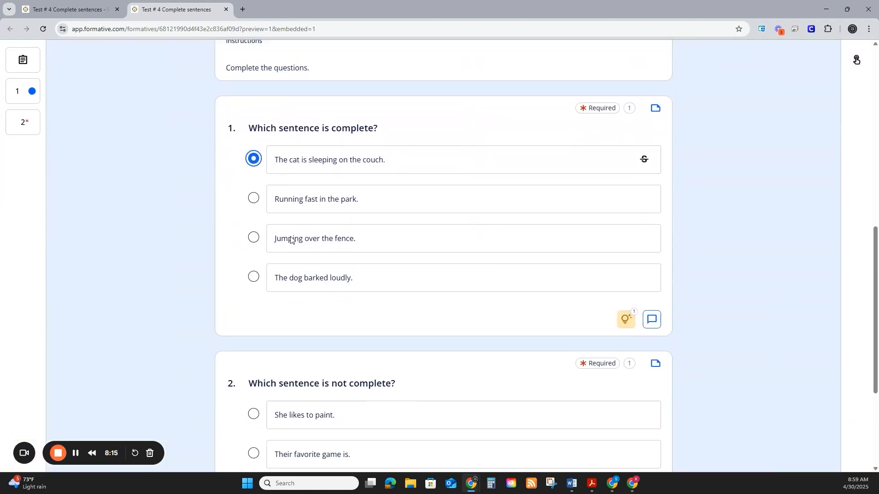
scroll(316, 137, "up", 3)
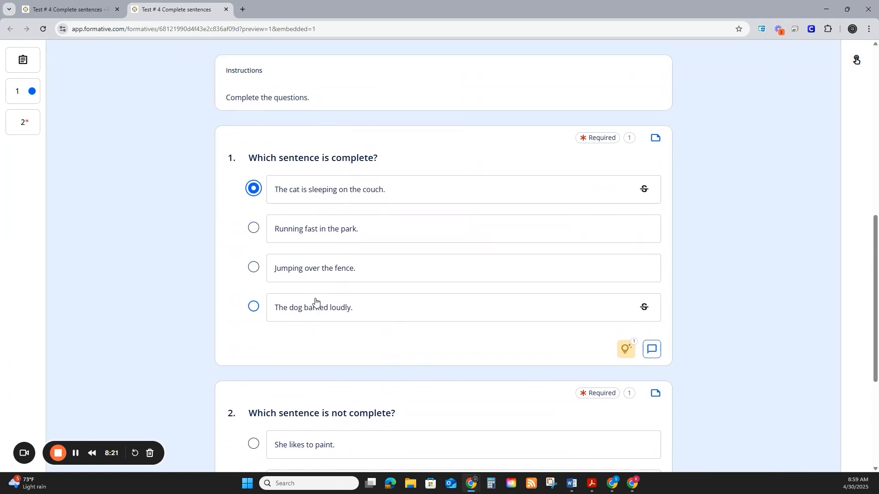
scroll(287, 298, "down", 5)
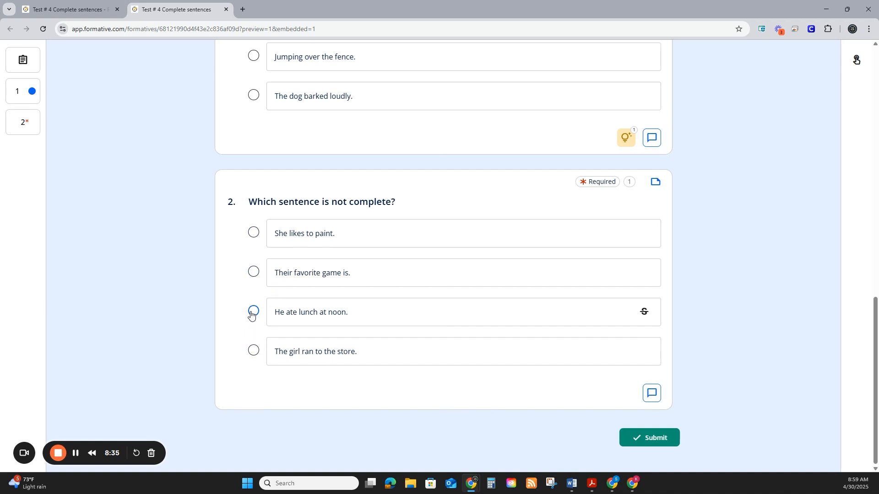
left_click(252, 274)
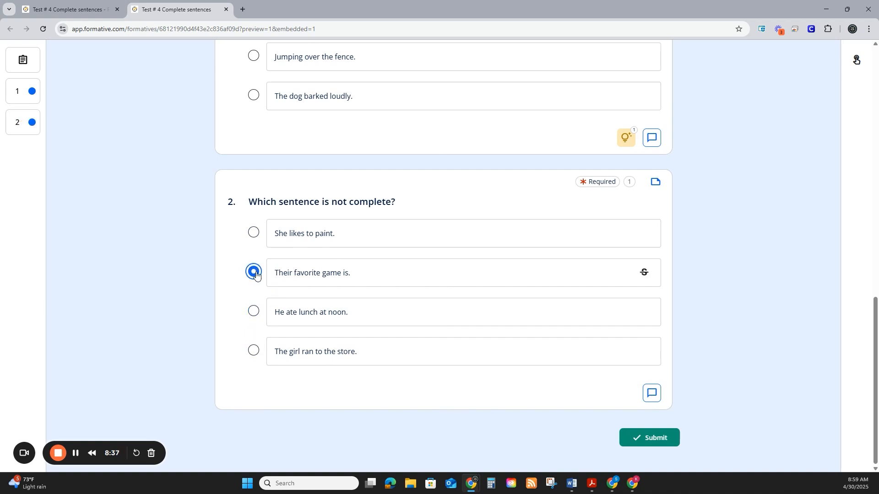
left_click(253, 311)
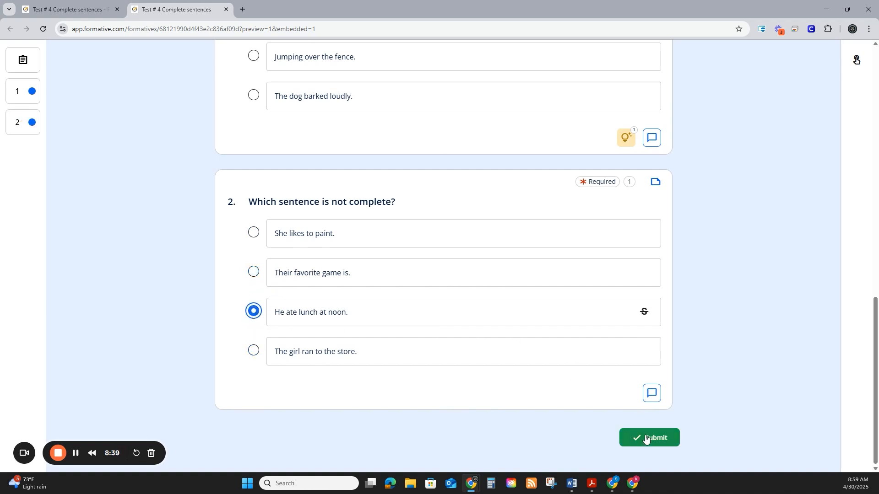
scroll(634, 403, "up", 10)
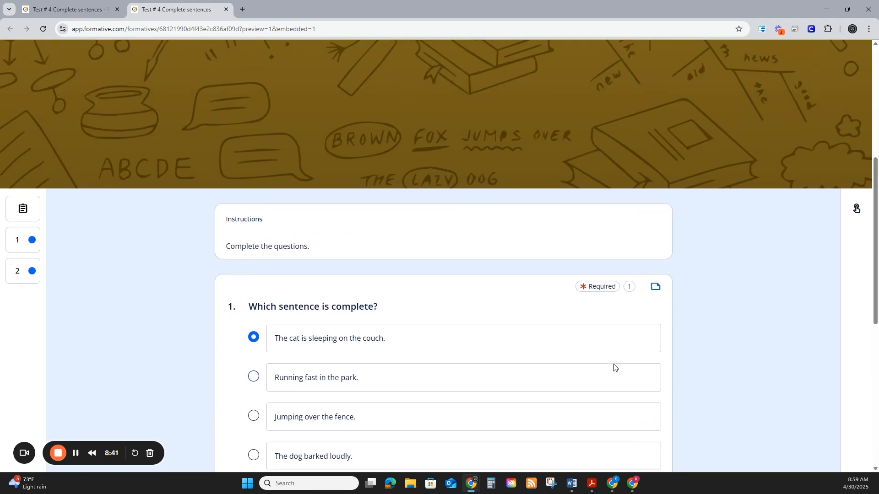
Step: Mark question 1 of the student preview for review and reveal its hint
scroll(614, 368, "down", 3)
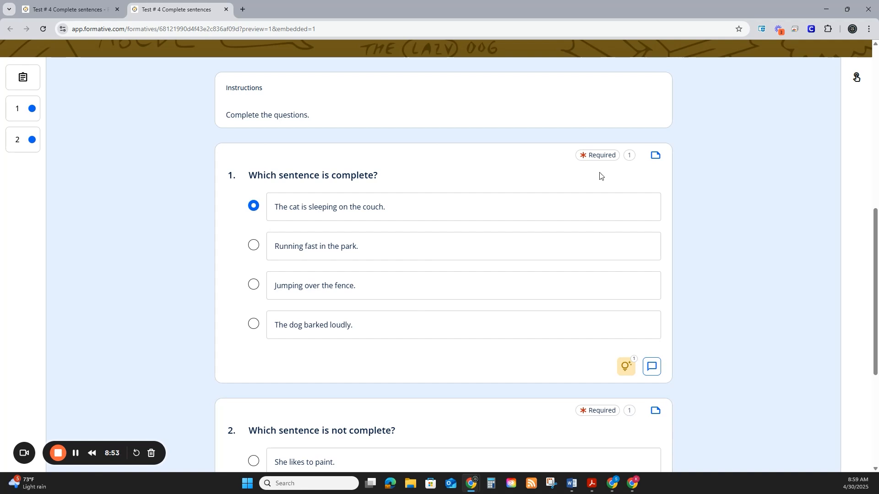
left_click(660, 152)
scroll(587, 265, "down", 2)
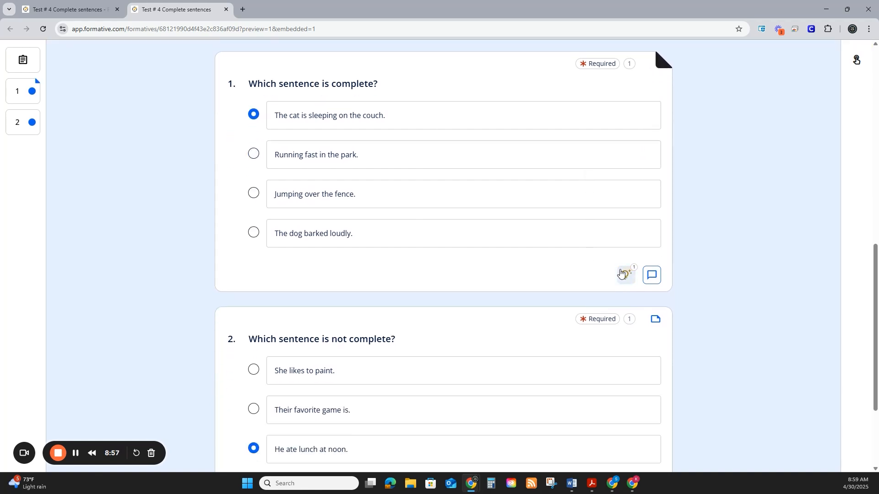
left_click(622, 273)
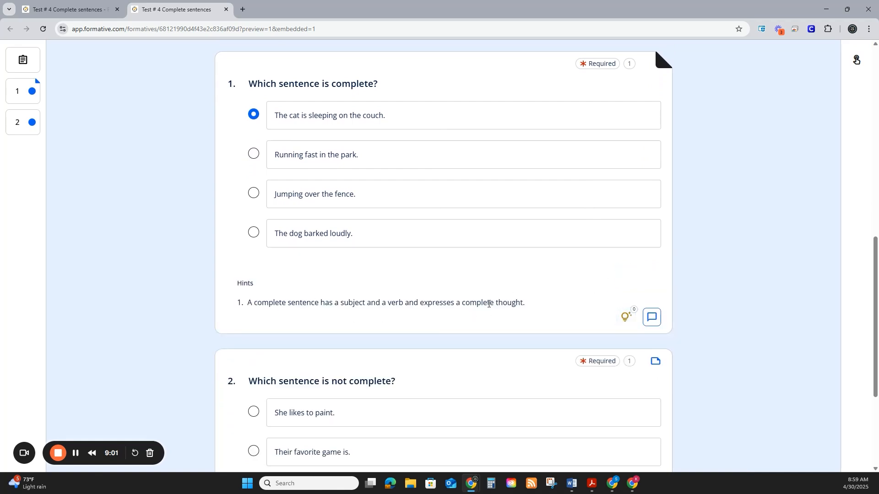
Step: Send the teacher the message "I am stuck." from question 1 of the preview
left_click(652, 317)
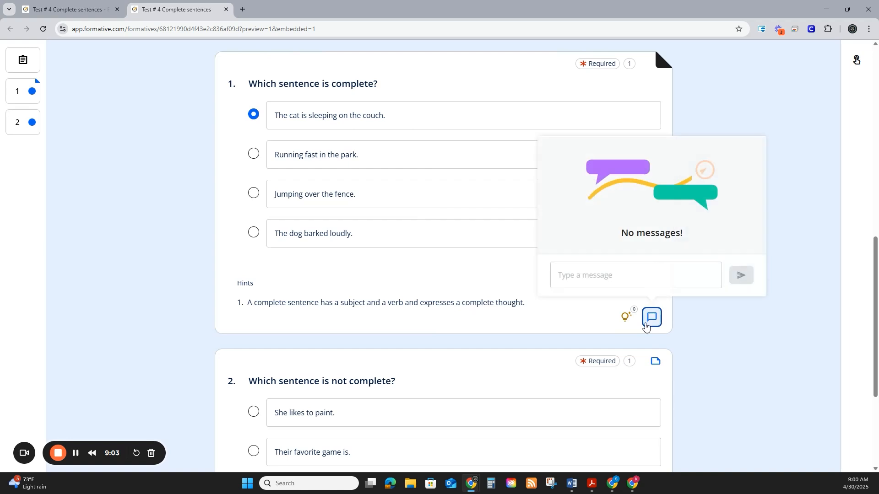
left_click(582, 272)
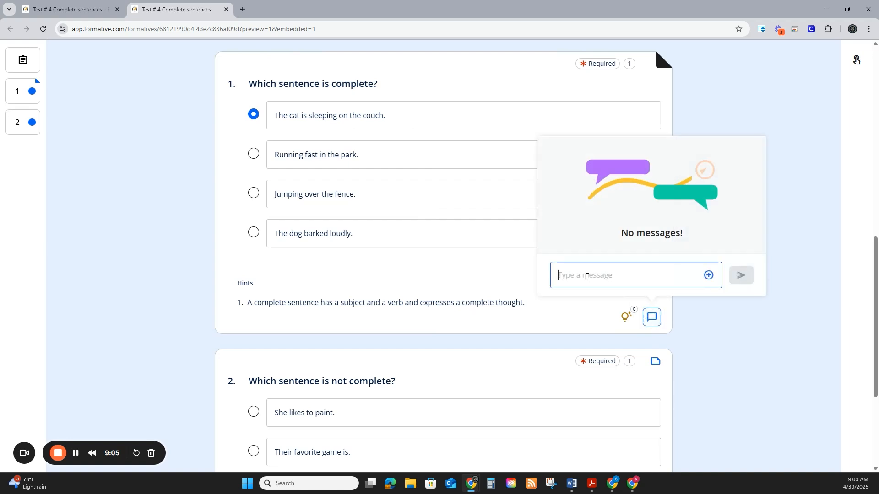
type("I")
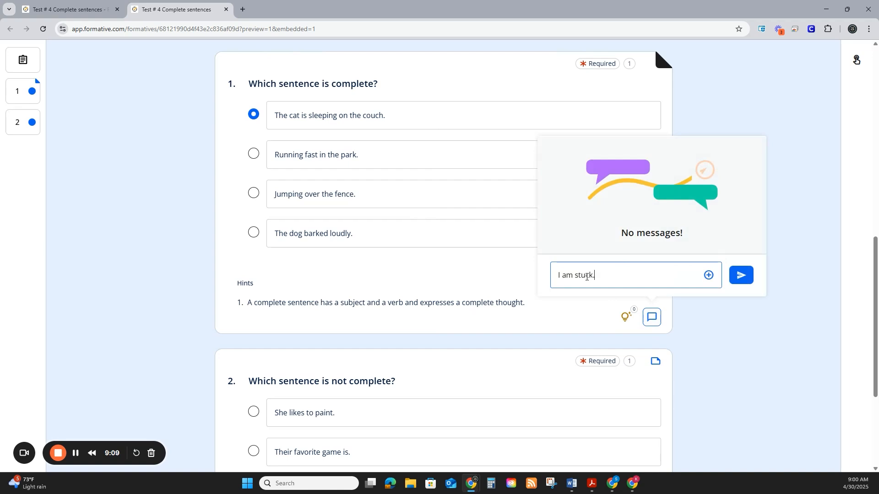
type(" am stuck.")
left_click(741, 275)
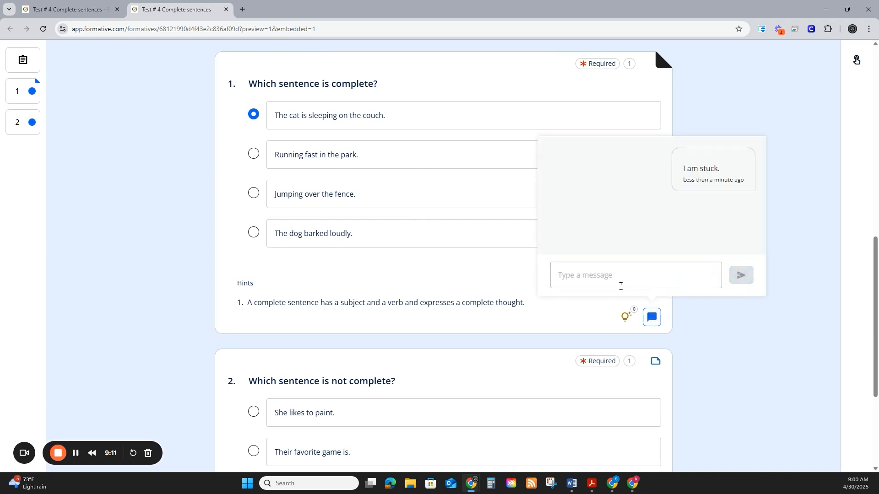
Step: Submit the previewed formative anyway, without reviewing the marked question
scroll(622, 234, "down", 4)
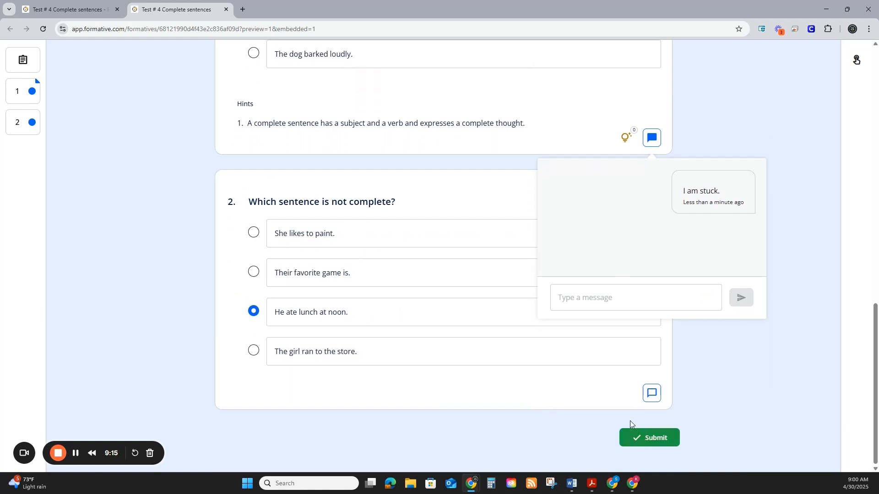
left_click(638, 438)
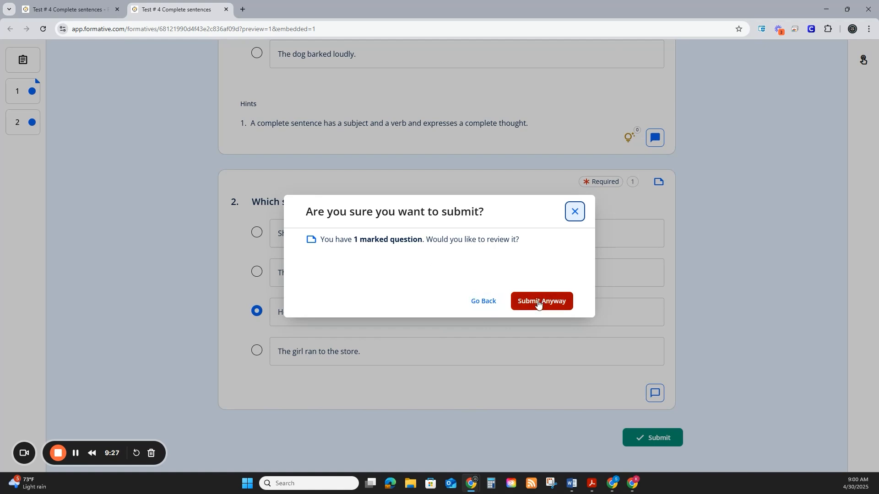
left_click(538, 300)
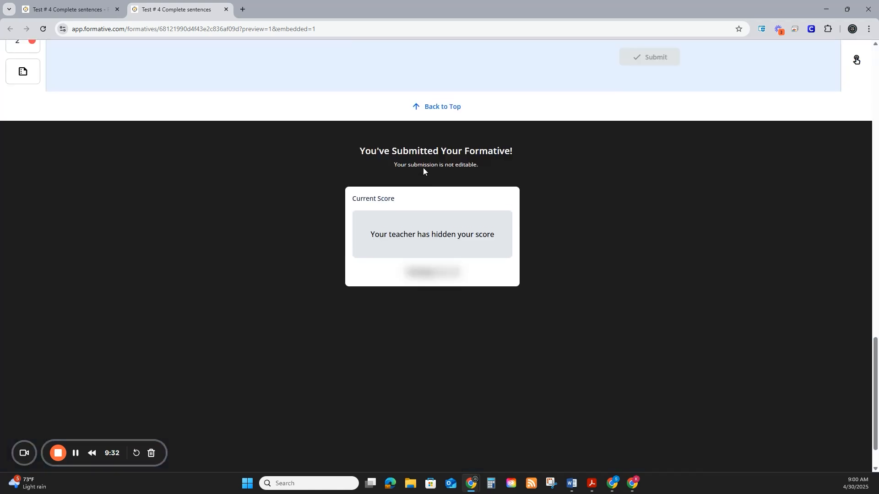
Step: Return to the start of the submission to review the graded answers, and close both the preview tab and the Student Preview
scroll(423, 168, "up", 2)
left_click(431, 192)
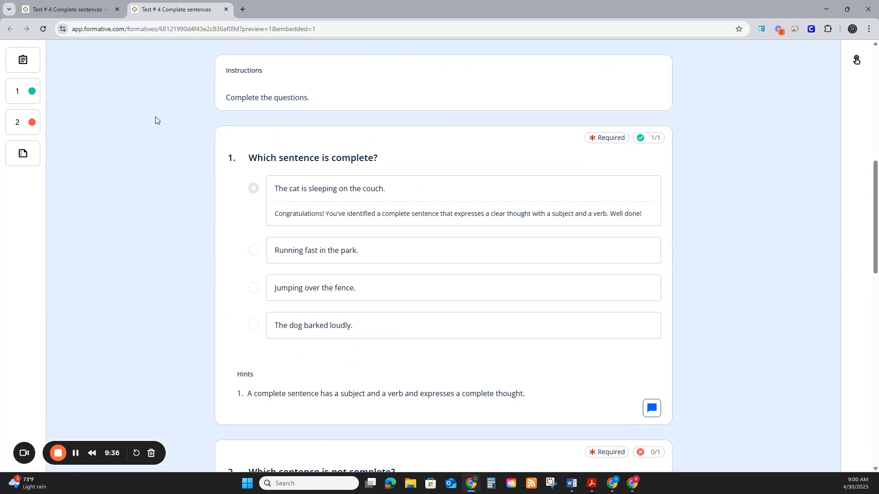
scroll(203, 136, "up", 2)
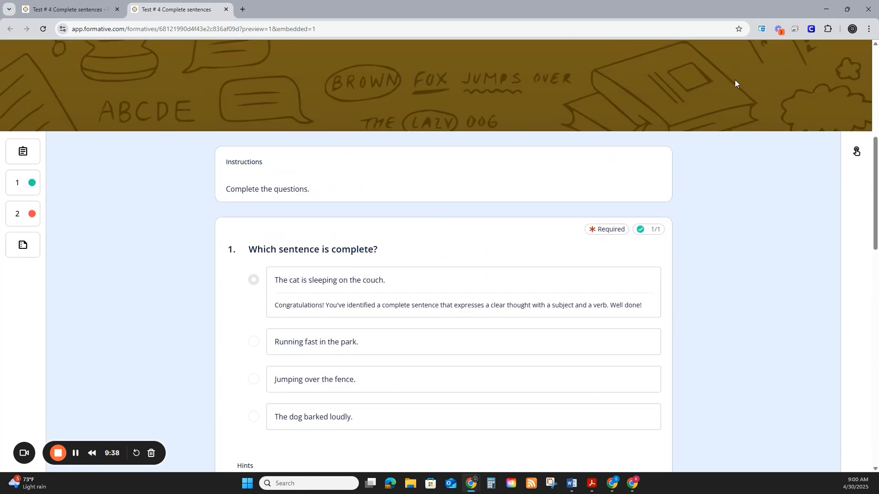
left_click(226, 9)
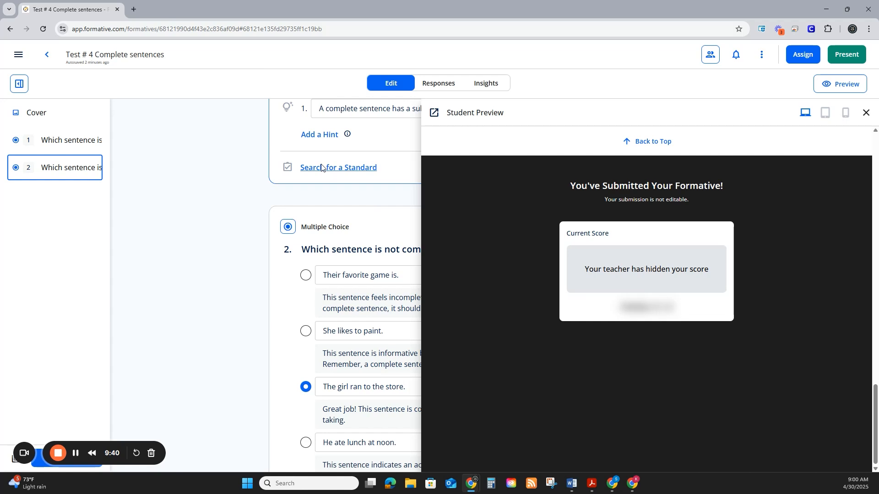
left_click(865, 112)
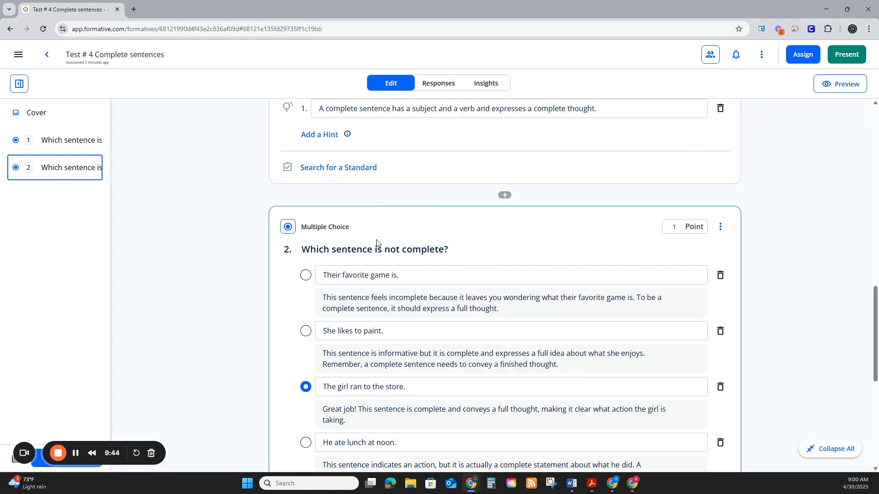
Step: Assign the formative to Formative Instructional Class and post it to Google Classroom
scroll(428, 367, "up", 15)
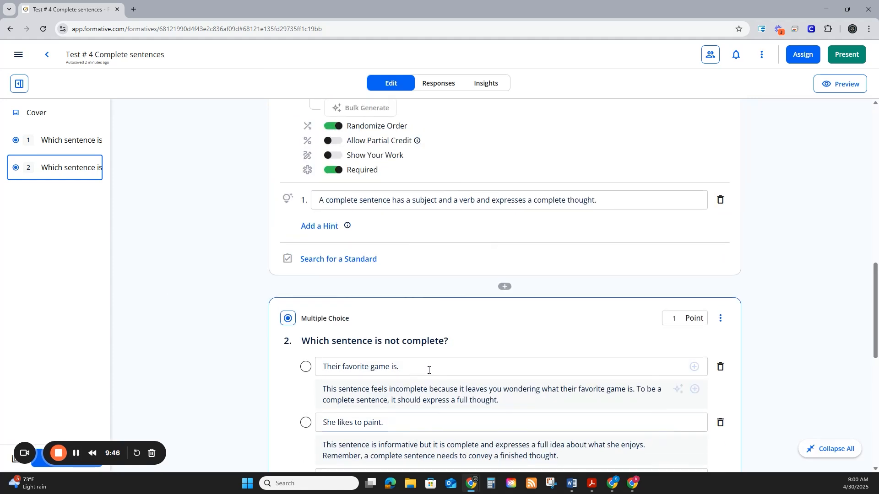
scroll(430, 365, "up", 4)
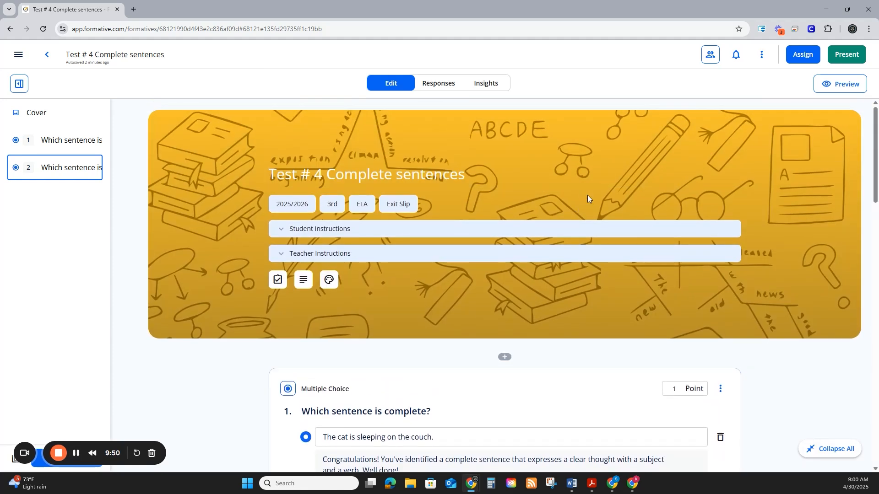
left_click(803, 54)
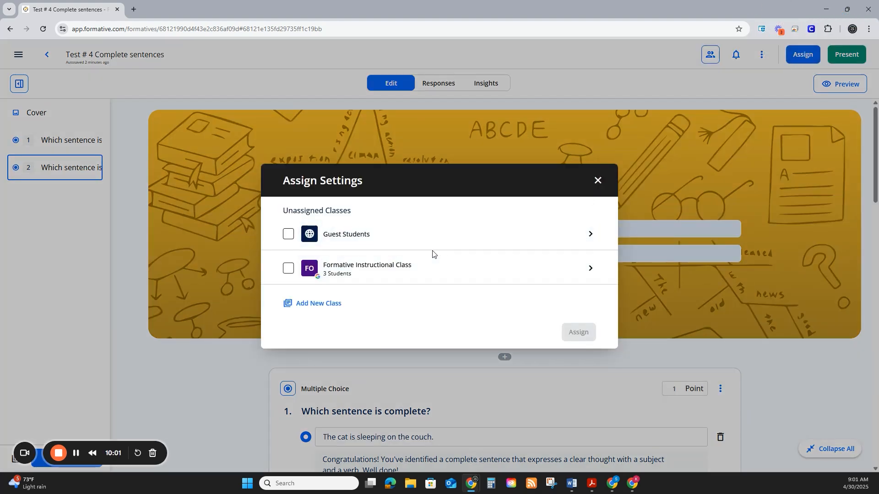
left_click(289, 269)
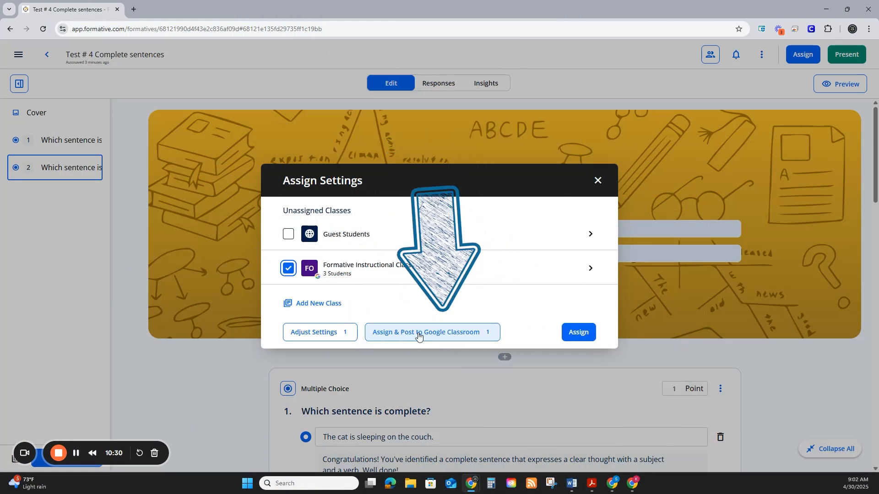
left_click(418, 336)
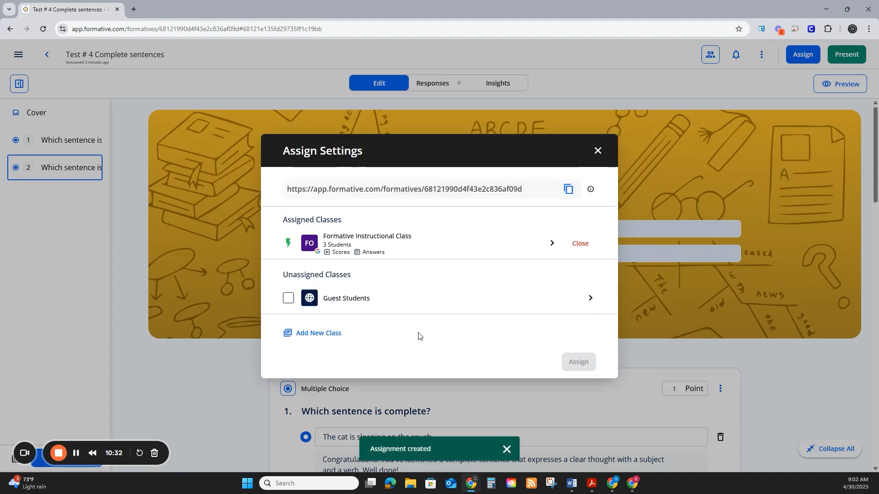
Step: Open the assign settings of Formative Instructional Class and check the Classwork Topic choices
left_click(294, 244)
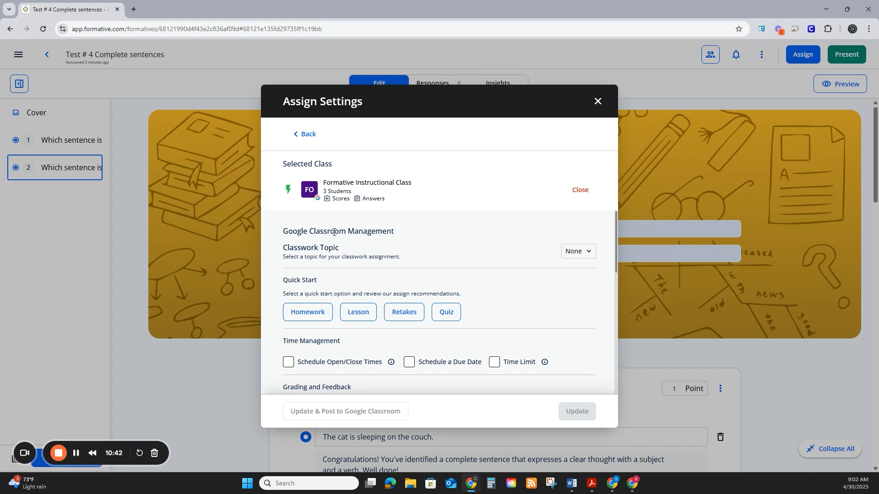
left_click(588, 253)
left_click(588, 255)
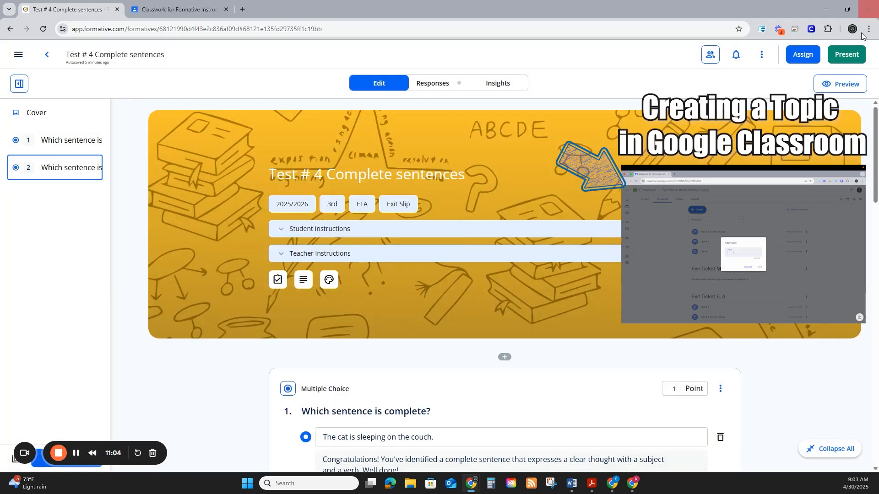
Step: Set the Classwork Topic for Formative Instructional Class to Exit Ticket ELA and close the assign settings
left_click(802, 54)
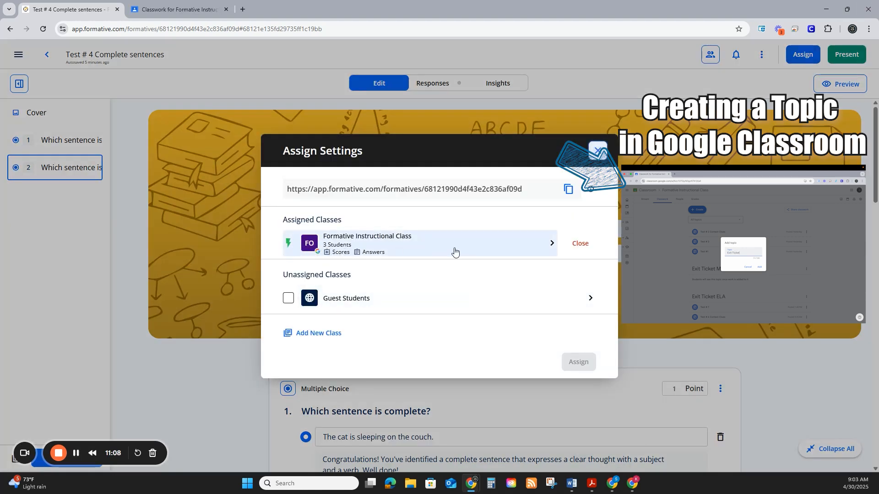
left_click(531, 246)
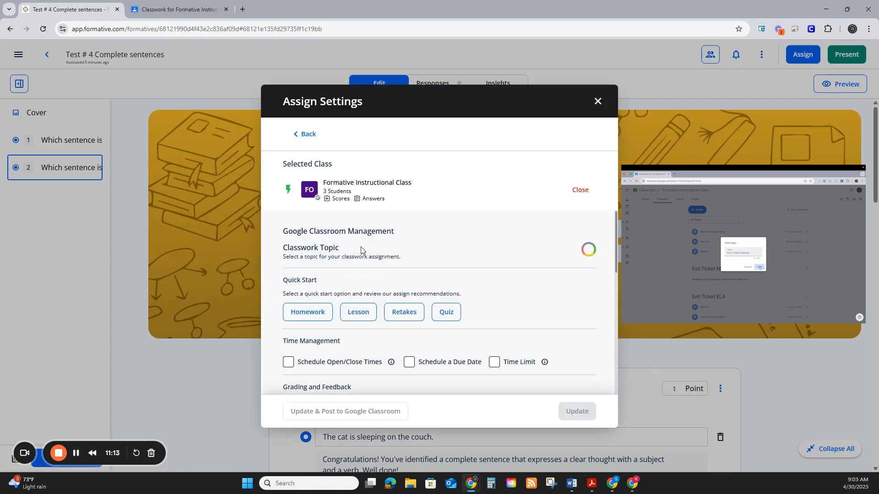
left_click(587, 251)
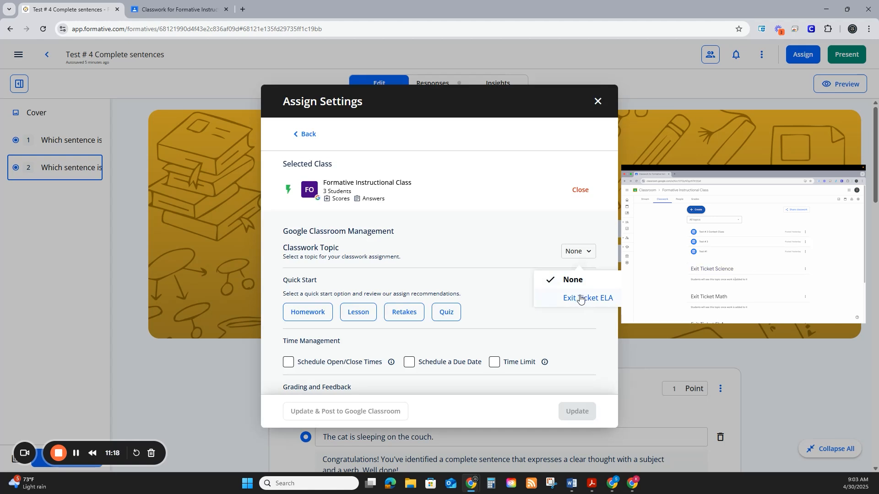
left_click(583, 300)
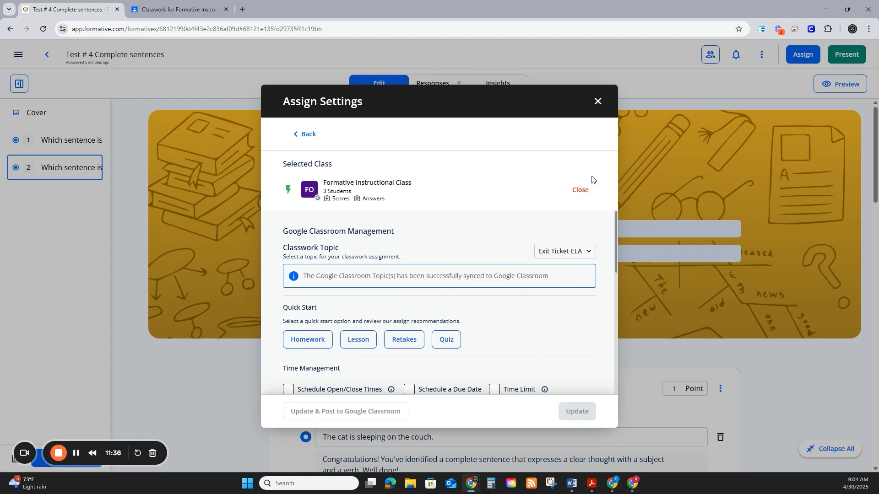
left_click(599, 100)
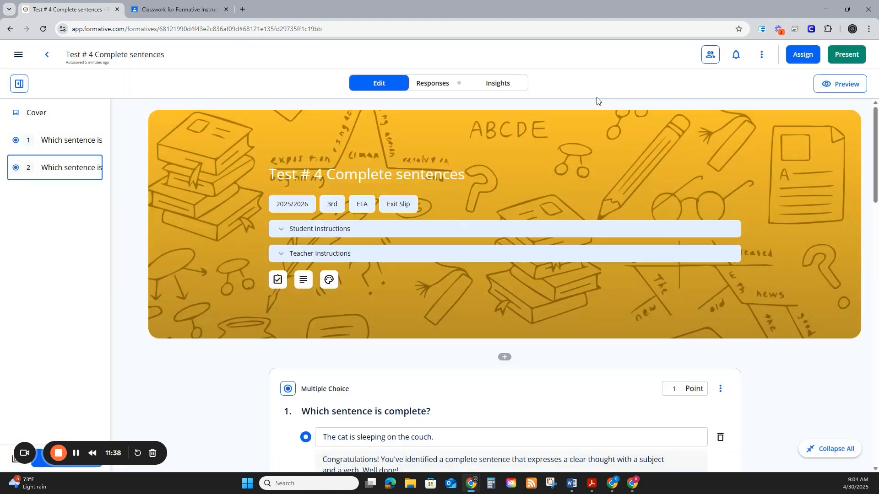
Step: Switch to the class's Google Classroom classwork and add a topic named "Exit Ticket Math"
left_click(183, 9)
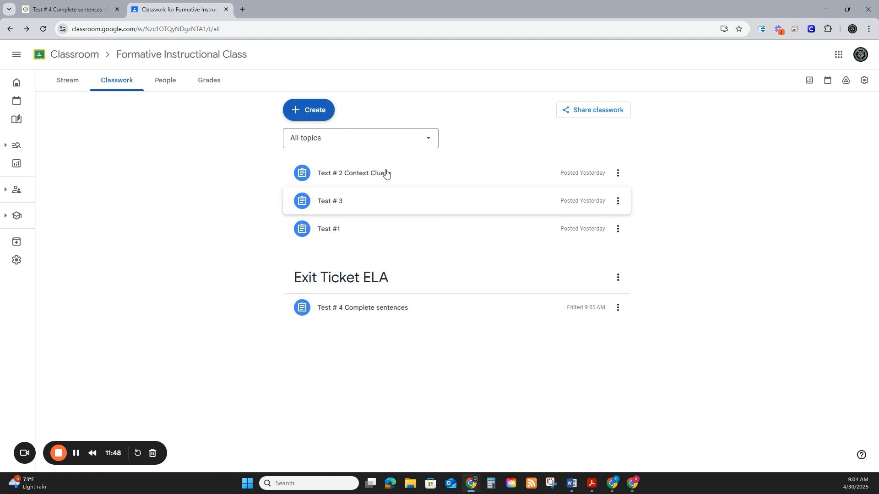
left_click(298, 114)
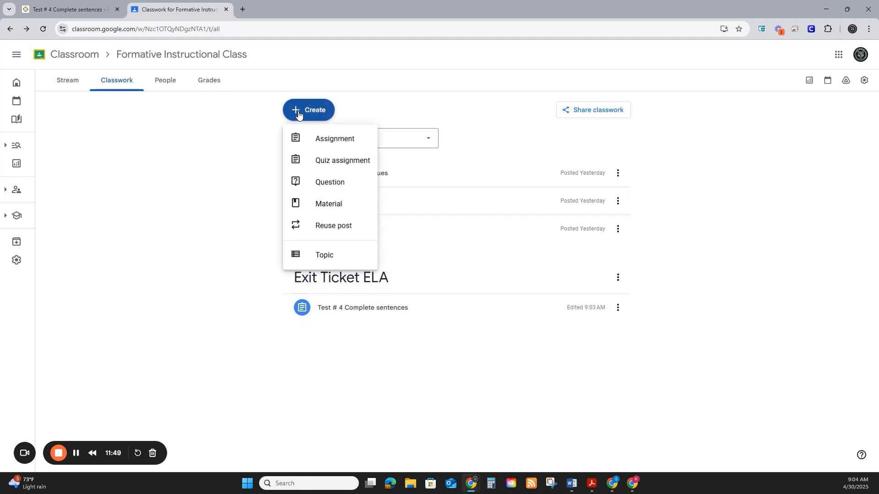
left_click(326, 255)
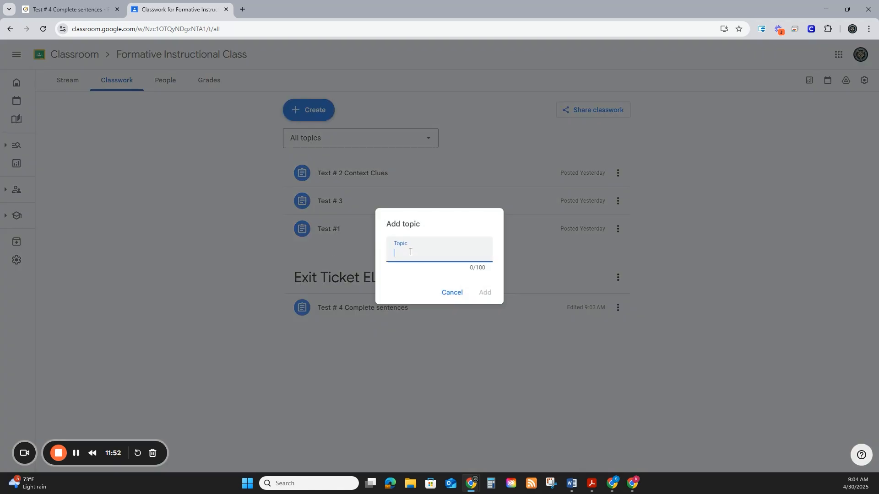
type("Exit Ticket Math")
left_click(485, 292)
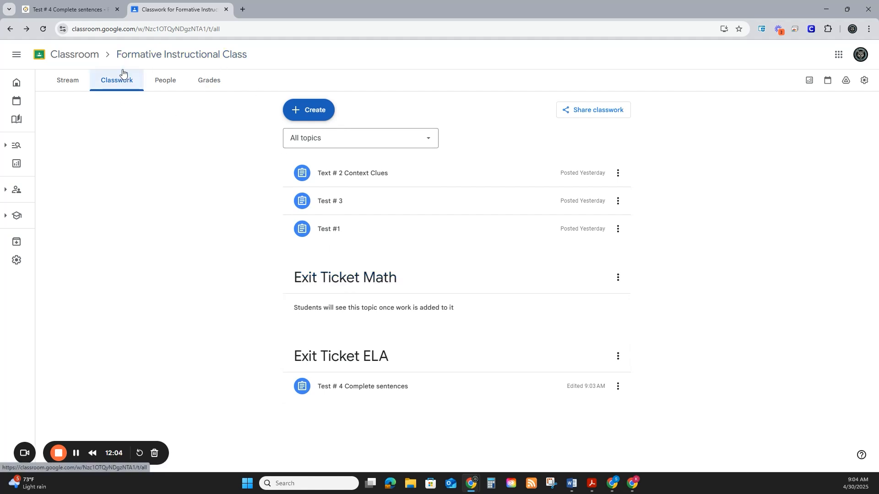
Step: Switch back to Formative, go to the home page and open the class's responses for Test # 4 Complete sentences
left_click(93, 7)
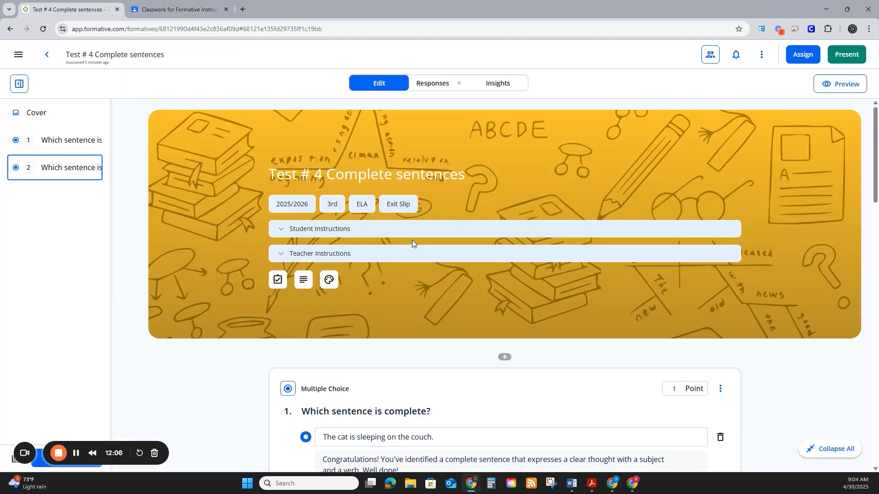
scroll(477, 246, "down", 3)
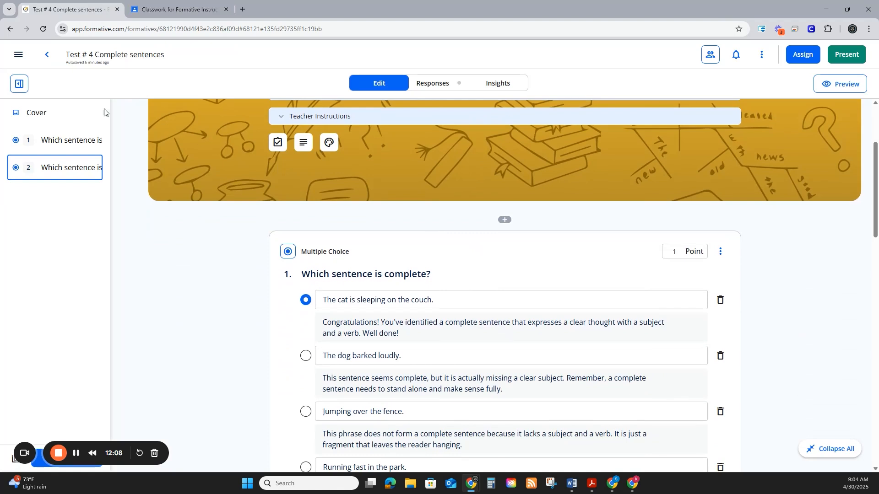
left_click(21, 58)
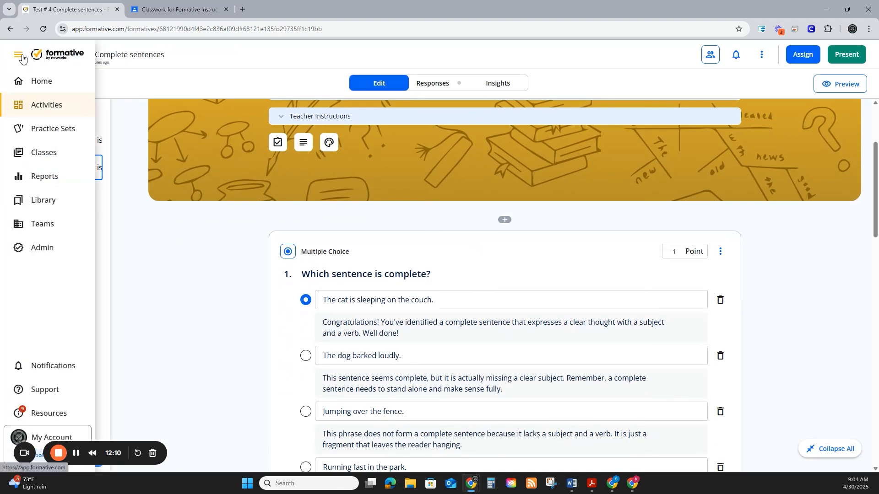
left_click(36, 81)
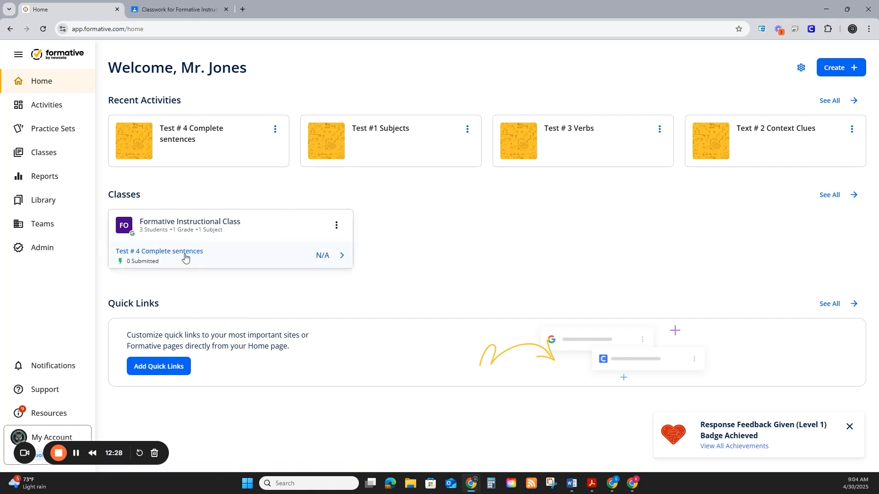
left_click(341, 260)
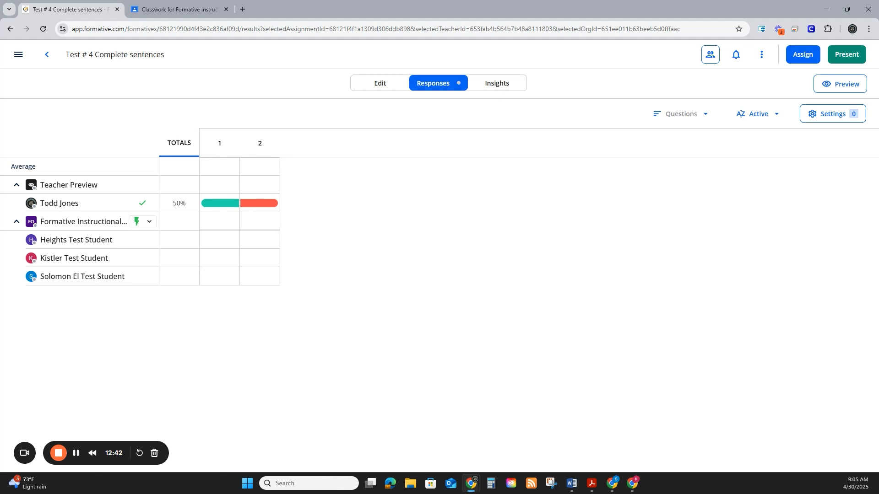
Step: Switch to the student's Google Classroom window and open the Formative link of Test # 4 Complete sentences from the class's classwork
key("alt+Tab")
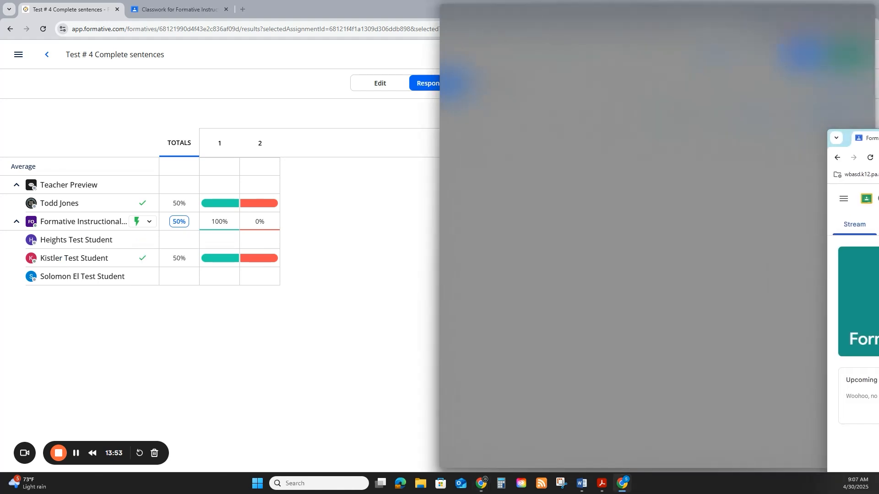
left_click_drag(878, 91, 233, 79)
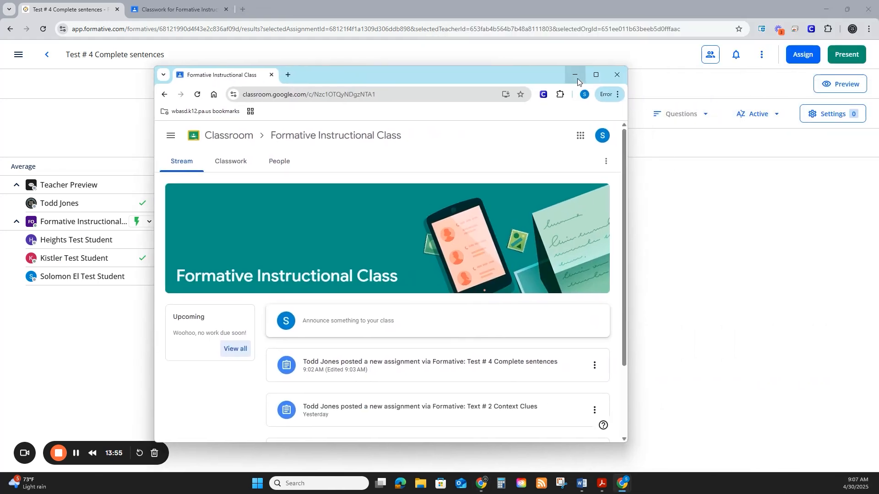
left_click(592, 76)
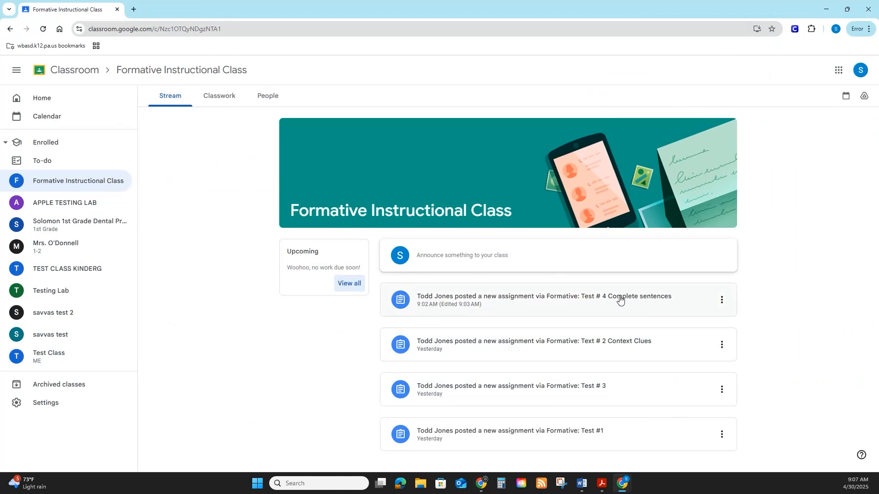
left_click(225, 99)
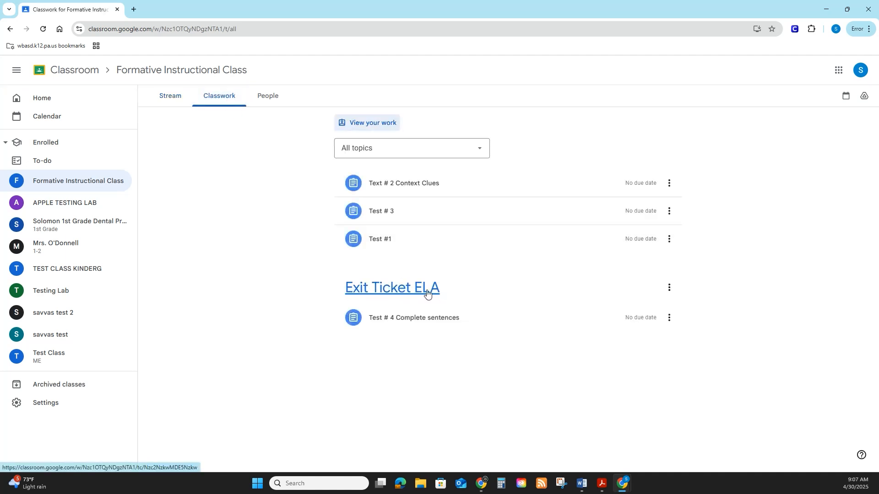
left_click(437, 326)
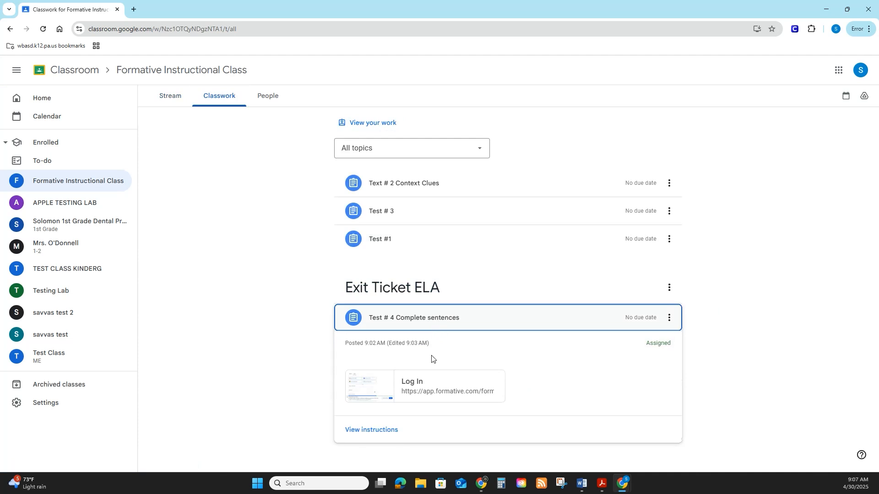
left_click(430, 392)
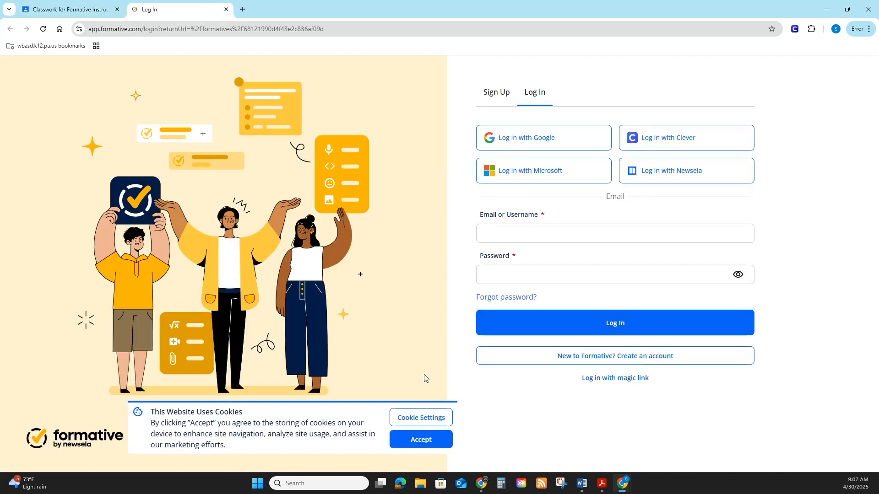
Step: Log in to Formative with the student's Google account and start Test # 4 Complete sentences
left_click(529, 142)
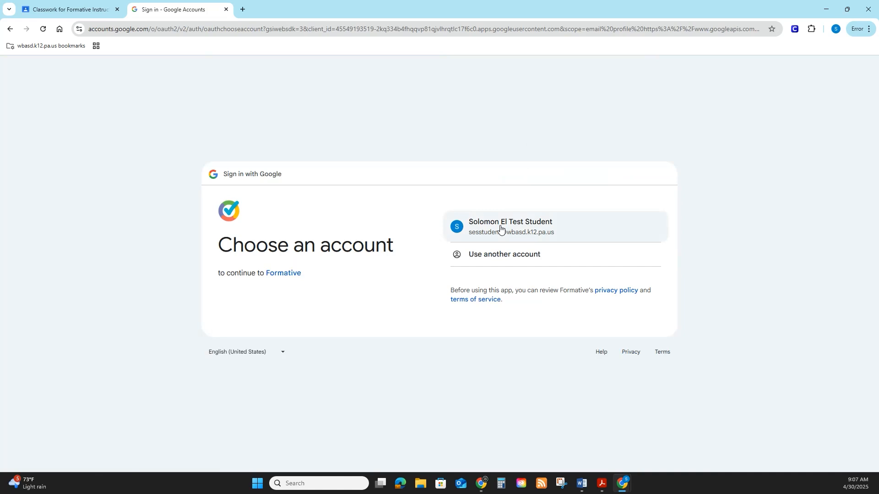
left_click(500, 225)
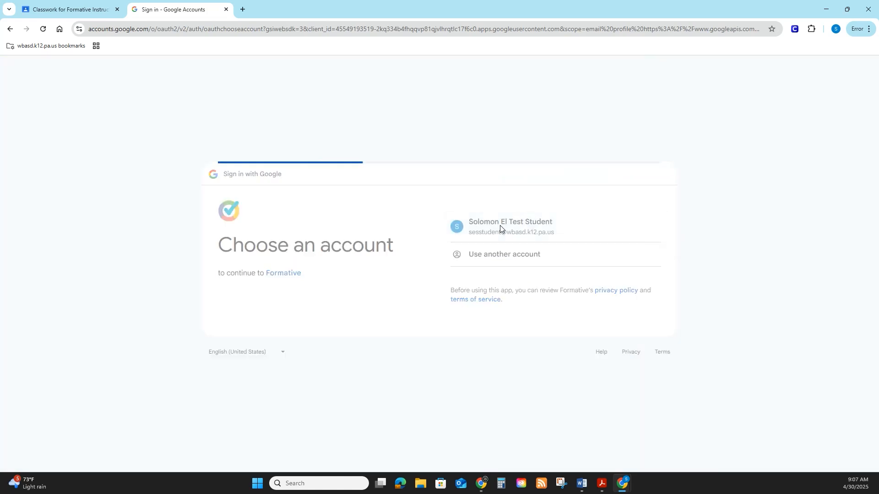
left_click(592, 320)
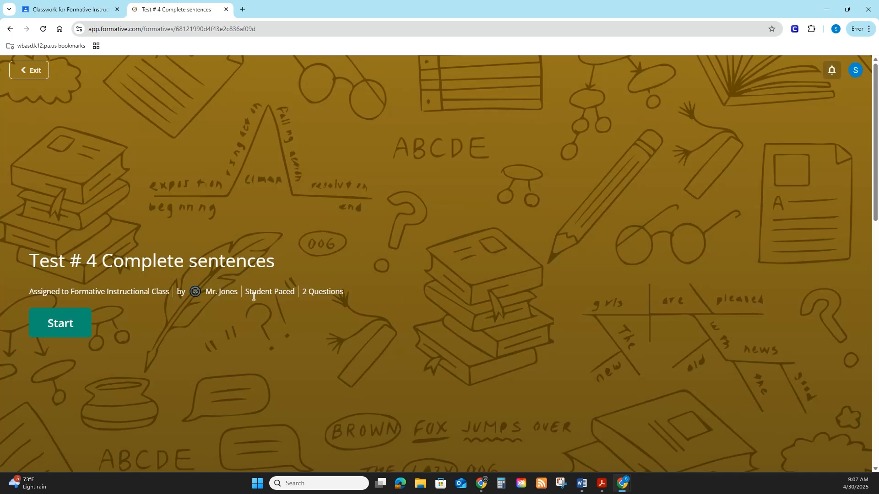
left_click(59, 324)
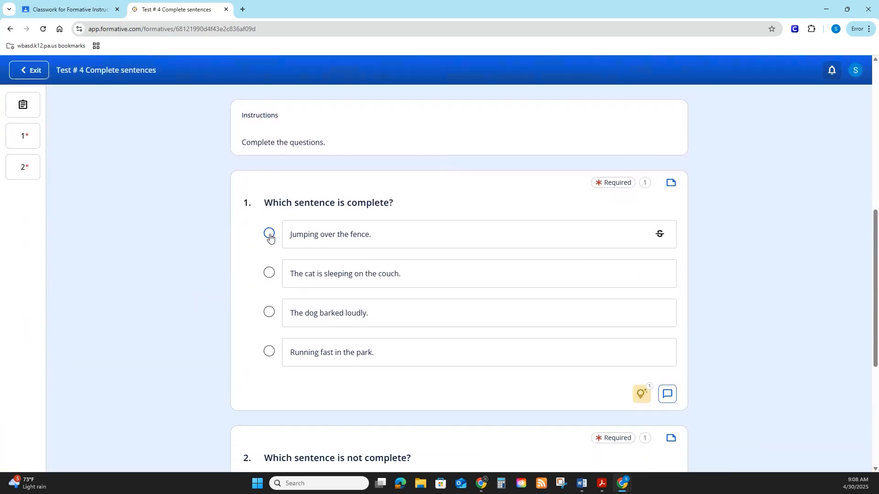
Step: Answer question 1 with "The cat is sleeping on the couch." and question 2 with the third choice
left_click(269, 273)
scroll(334, 308, "down", 5)
left_click(269, 311)
Step: Submit the completed formative and review the graded answers from the first question onward
left_click(665, 439)
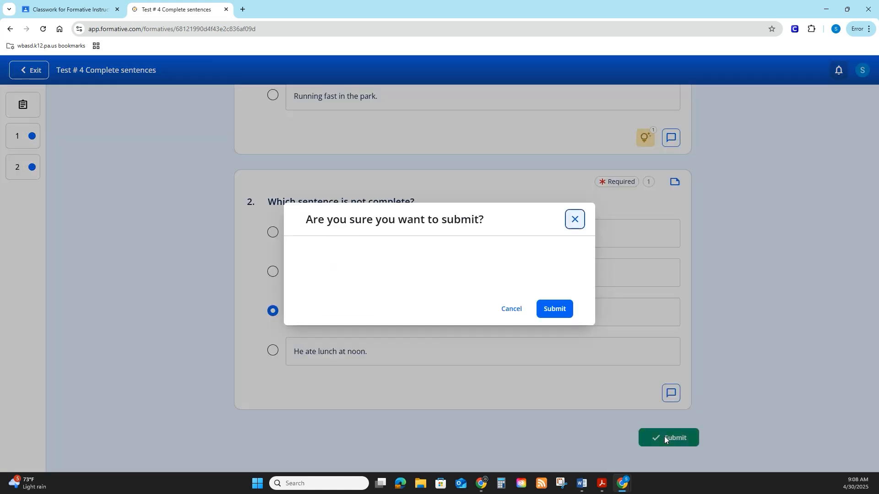
left_click(549, 310)
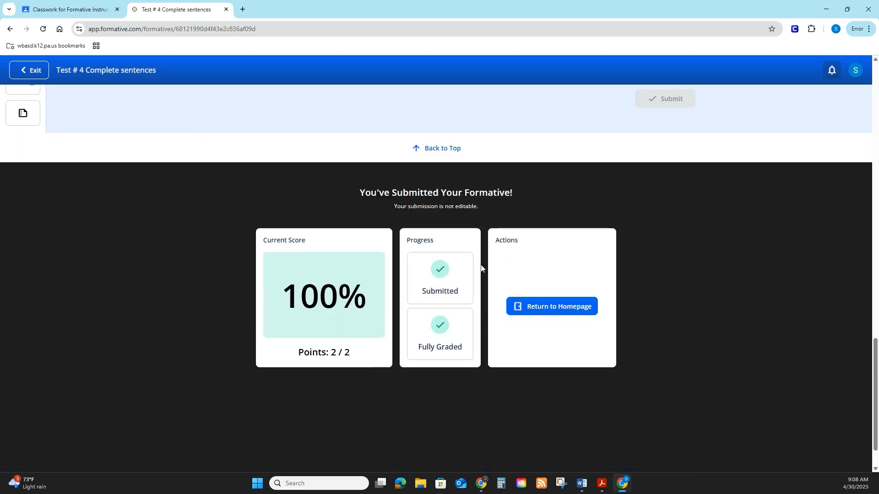
left_click(449, 150)
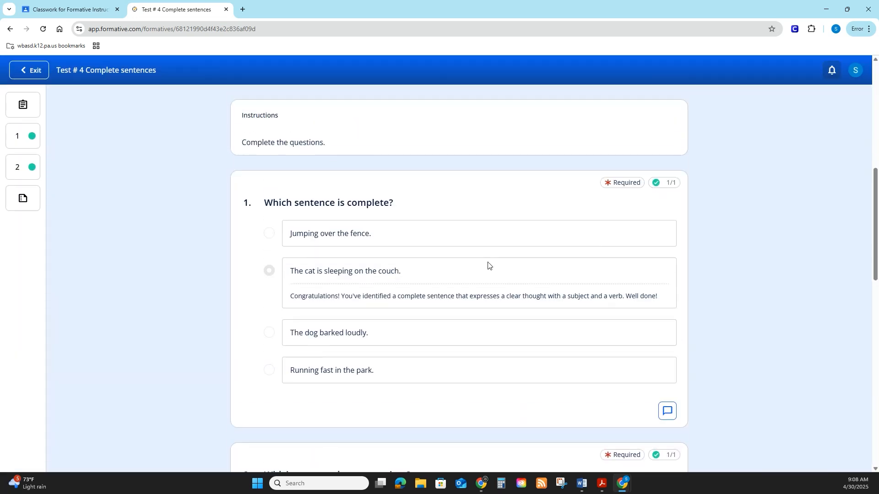
scroll(489, 265, "down", 10)
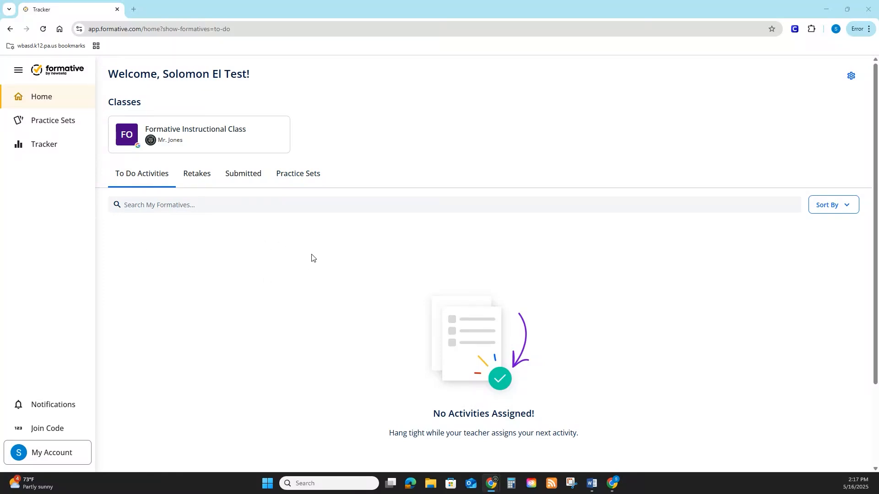
Step: Check the student's retakes and submitted formatives, and review the returned answers of Test # 4 Verbs Exit Ticket 4
left_click(197, 178)
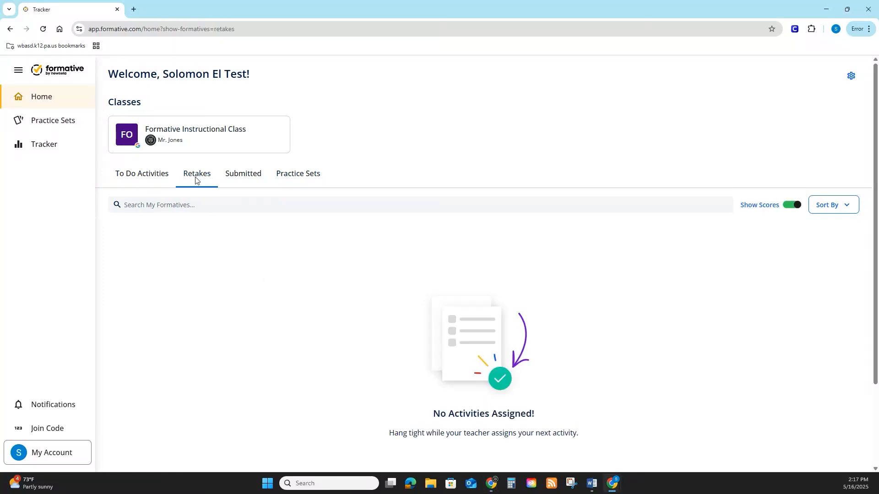
left_click(249, 174)
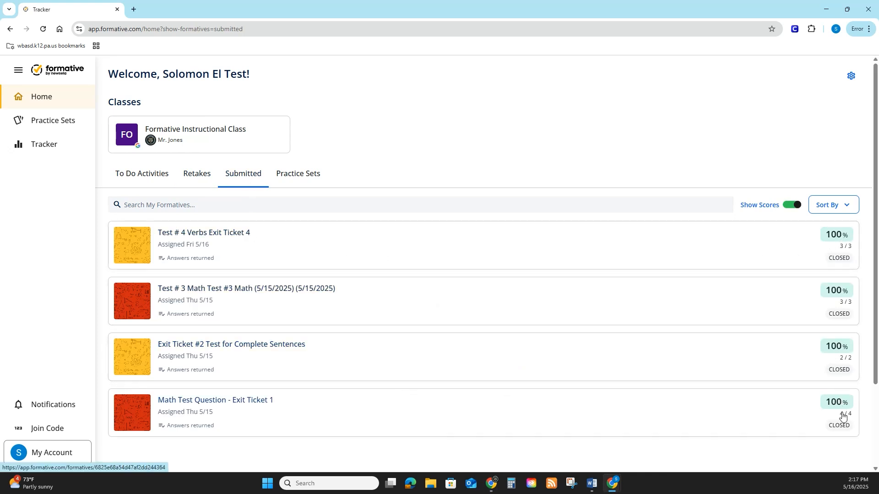
left_click(204, 234)
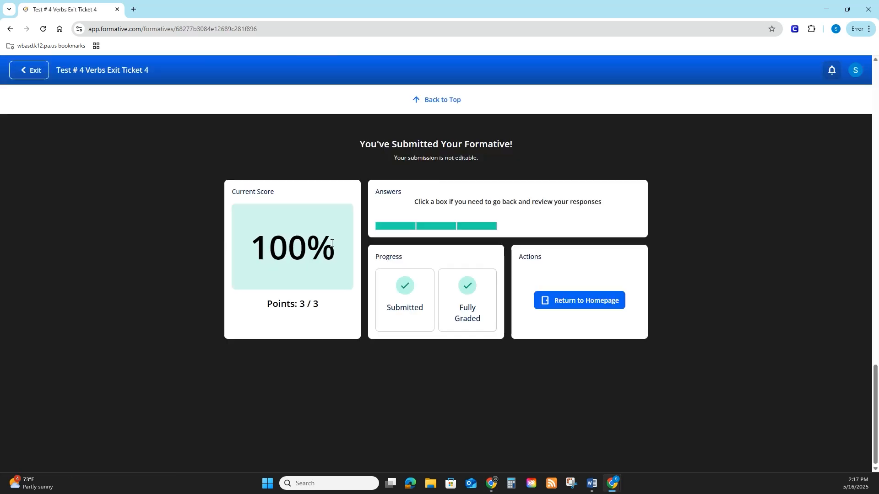
scroll(373, 241, "up", 4)
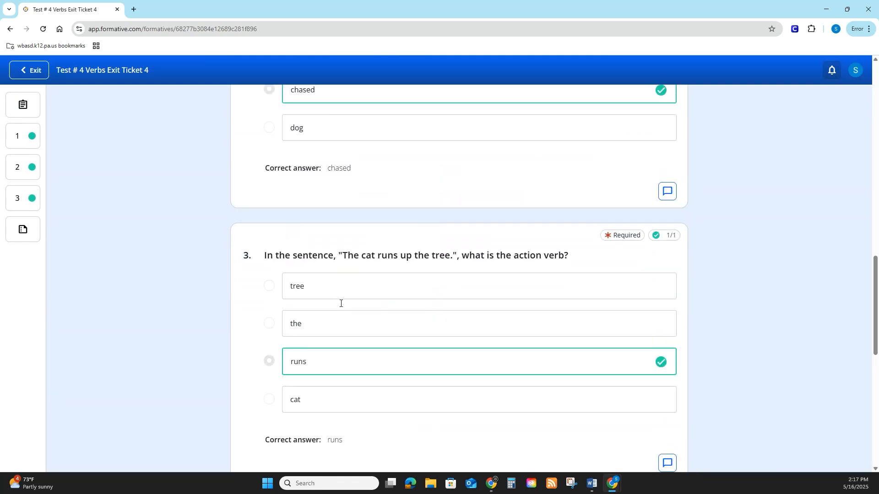
scroll(342, 305, "up", 6)
scroll(341, 304, "up", 10)
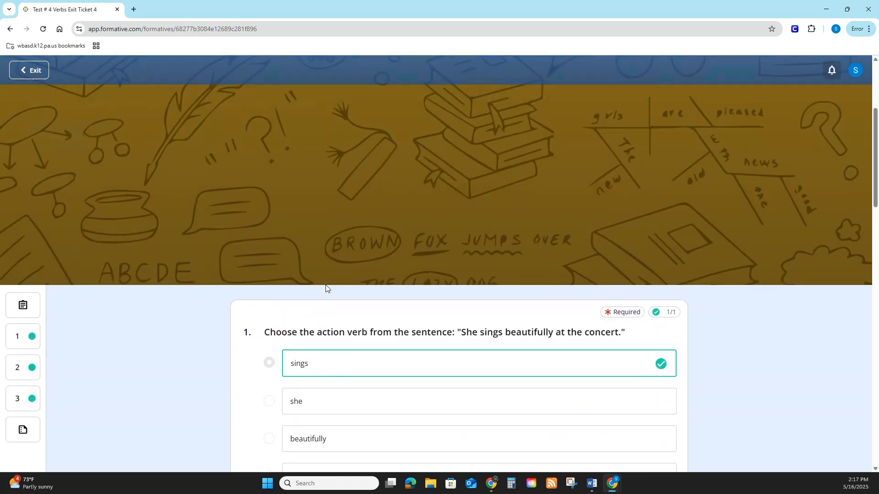
scroll(128, 144, "down", 3)
left_click(32, 72)
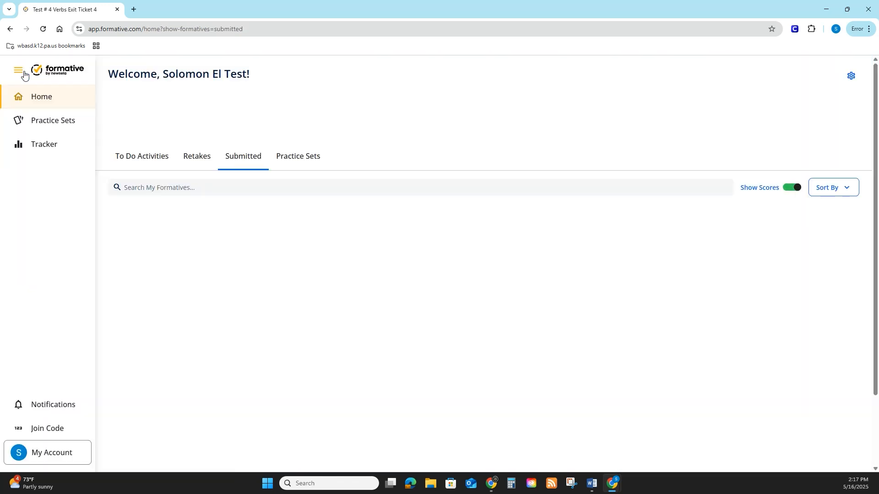
Step: Check the student's practice sets and examine the tracker results for standards E03.D.1.1.9 and M03.B-O.1.2.1, ending on the home page
left_click(302, 178)
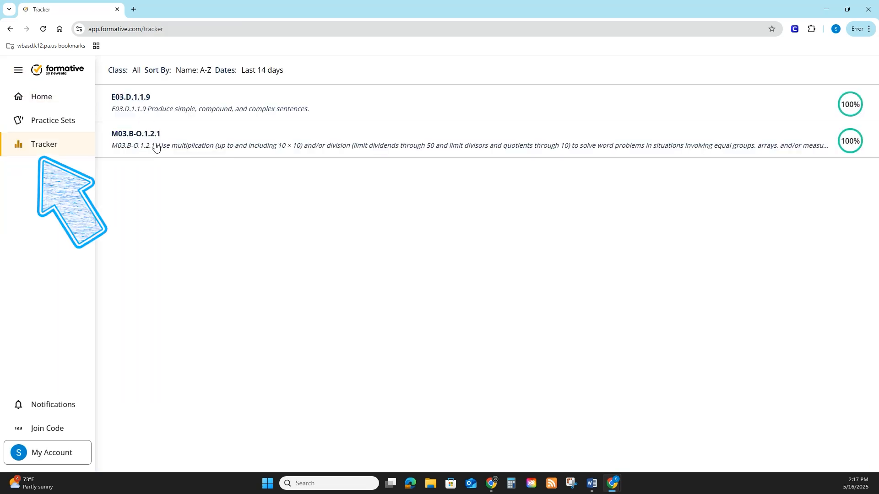
left_click(146, 105)
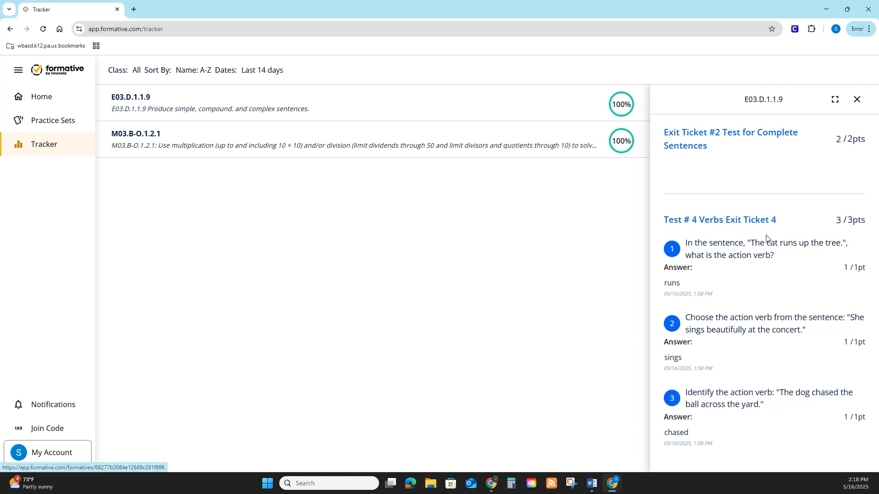
left_click(129, 138)
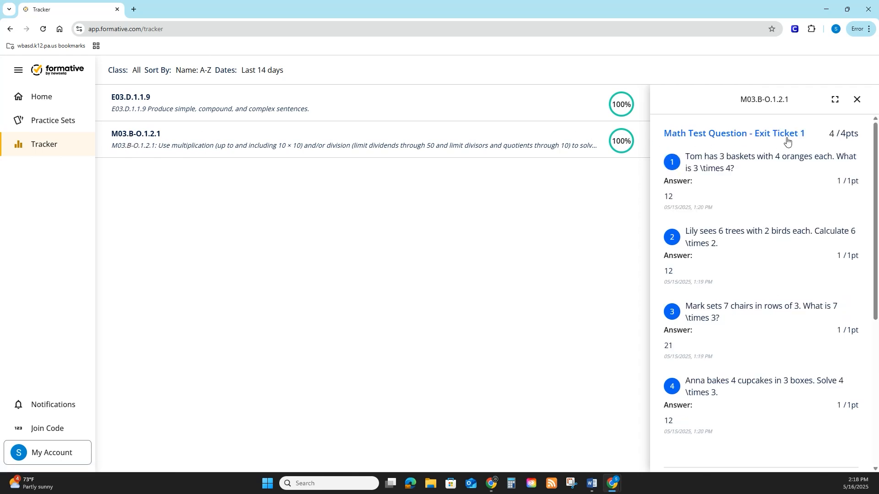
scroll(787, 137, "down", 5)
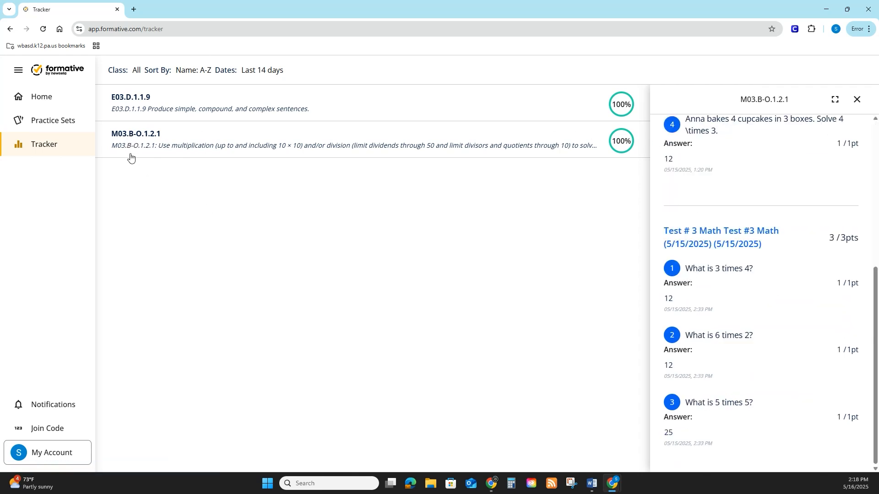
left_click(40, 96)
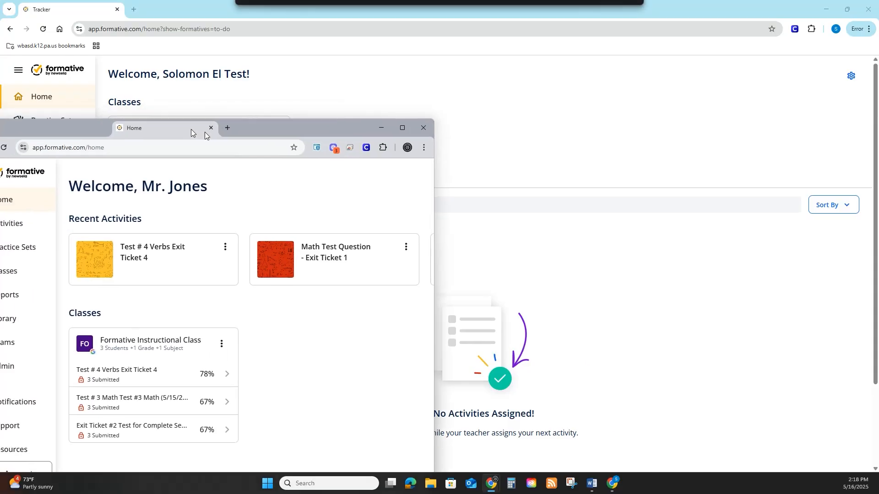
Step: Switch to the teacher's Formative window and view the second student's Exit Ticket #2 Test for Complete Sentences answers in the tracker report
left_click_drag(191, 129, 397, 77)
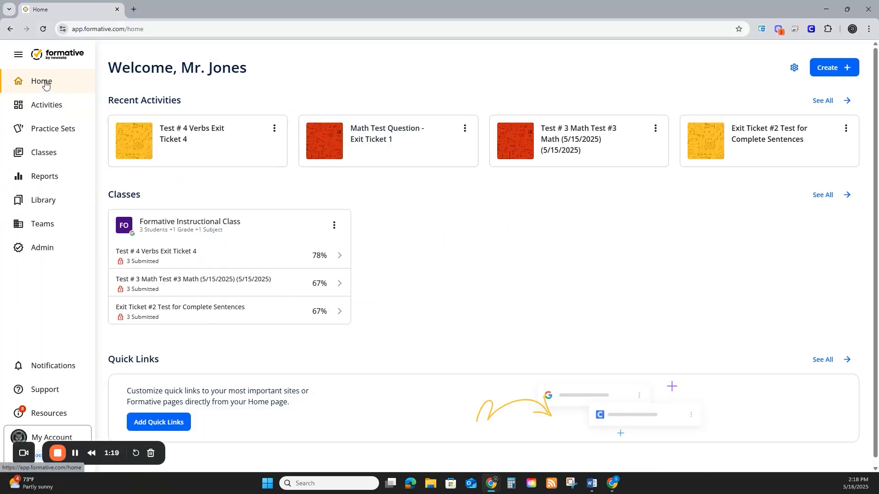
left_click(44, 181)
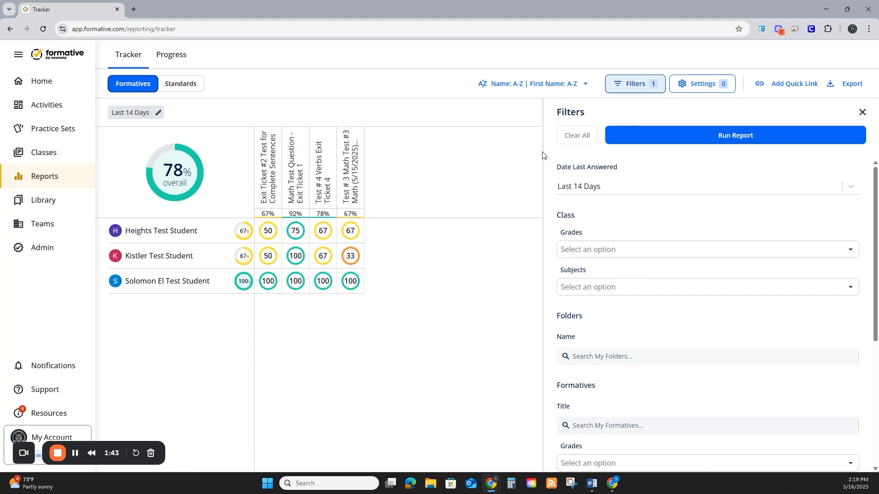
left_click(863, 112)
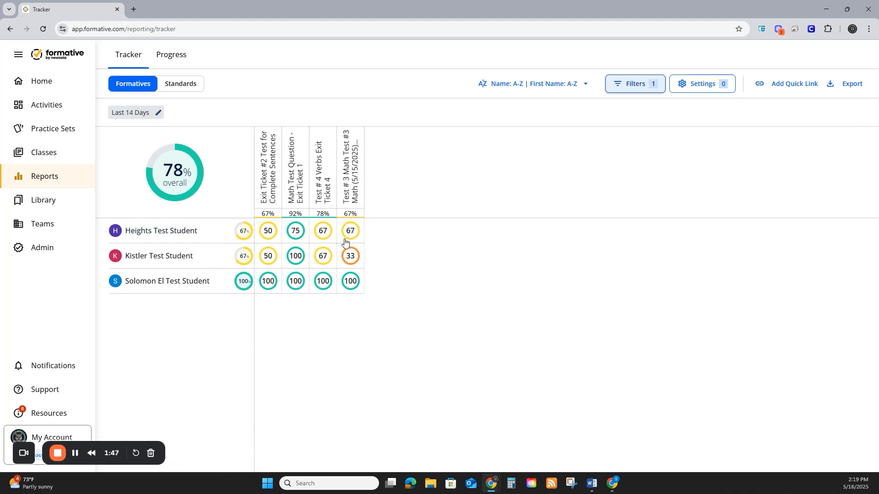
left_click(270, 256)
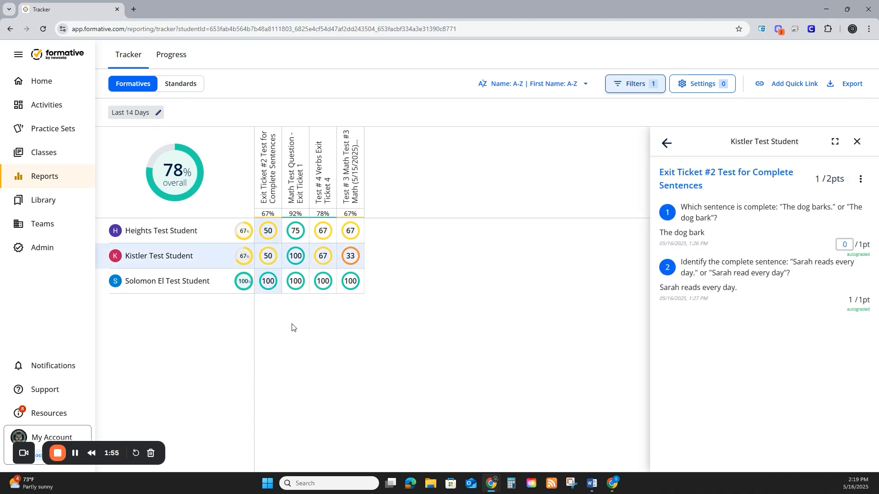
Step: Show the tracker report by standards and expand E03.B down to E03.D.1.1.9
left_click(178, 85)
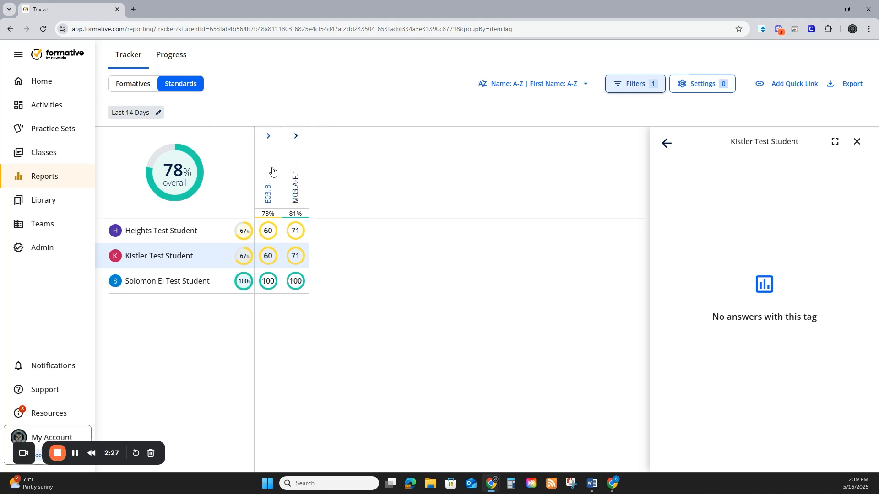
left_click(269, 137)
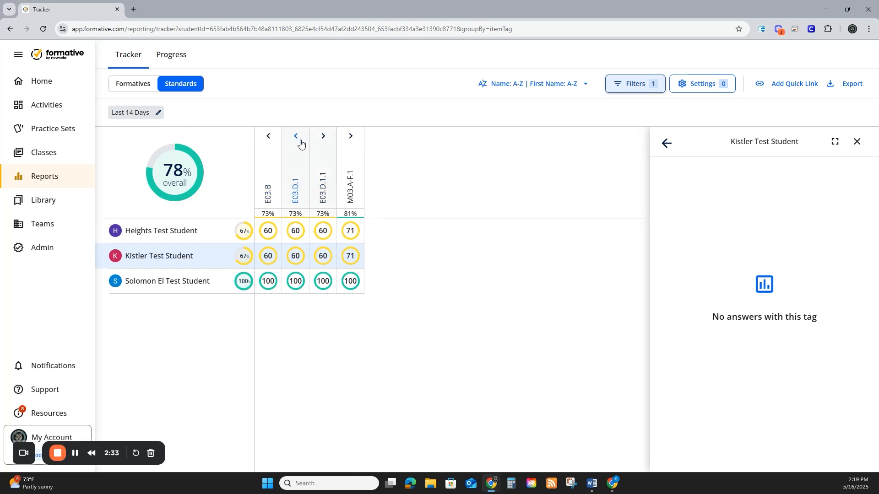
left_click(297, 137)
left_click(323, 137)
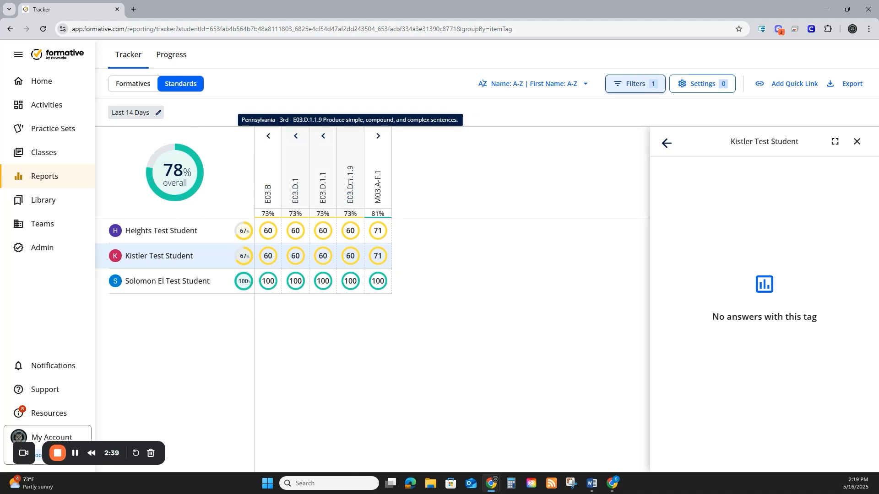
Step: Collapse the expanded standards back to E03.B and open the second student's breakdown by standard
left_click(323, 136)
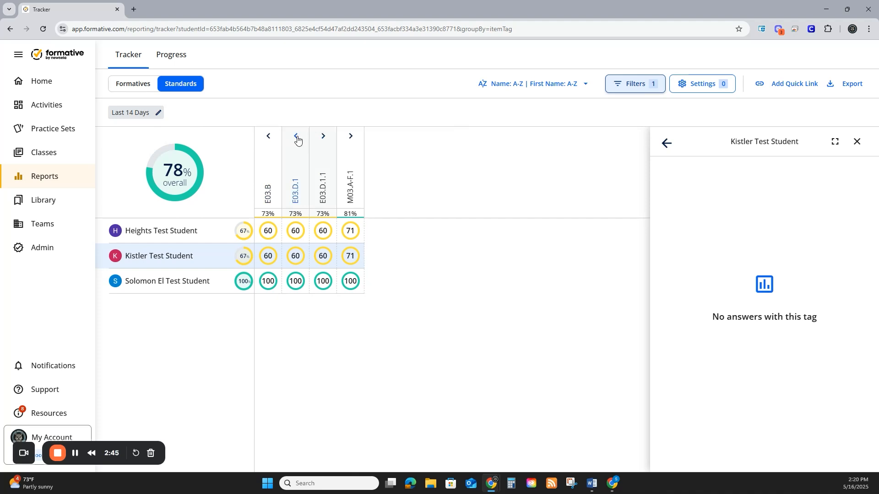
left_click(295, 136)
left_click(271, 138)
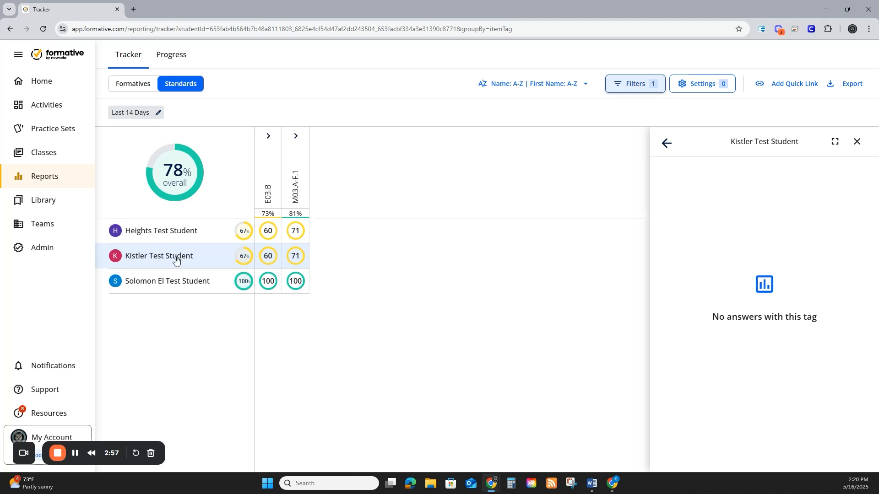
left_click(176, 260)
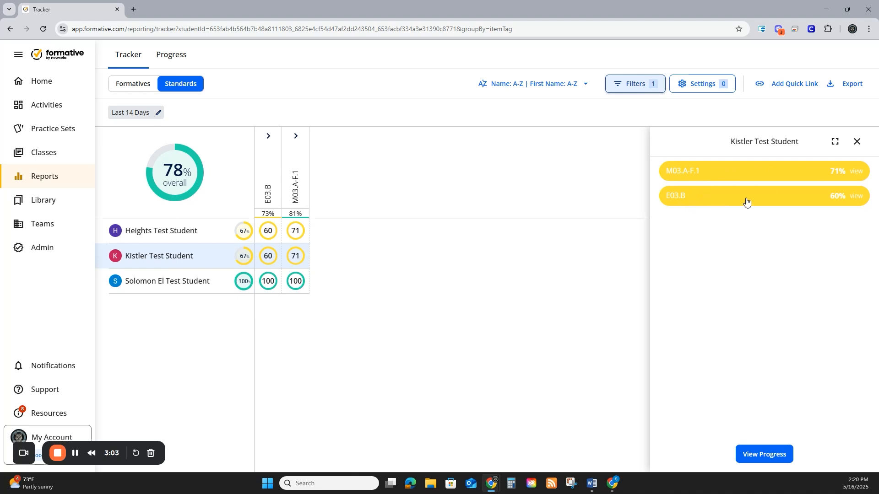
Step: Review the second student's E03.B answers in Exit Ticket #2 and Test # 4 Verbs, and return the tracker to the formatives view
left_click(816, 198)
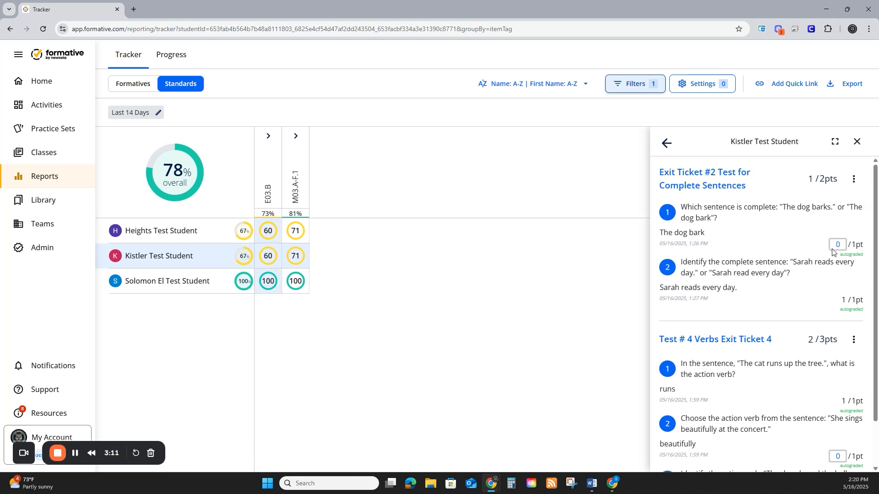
scroll(783, 267, "down", 1)
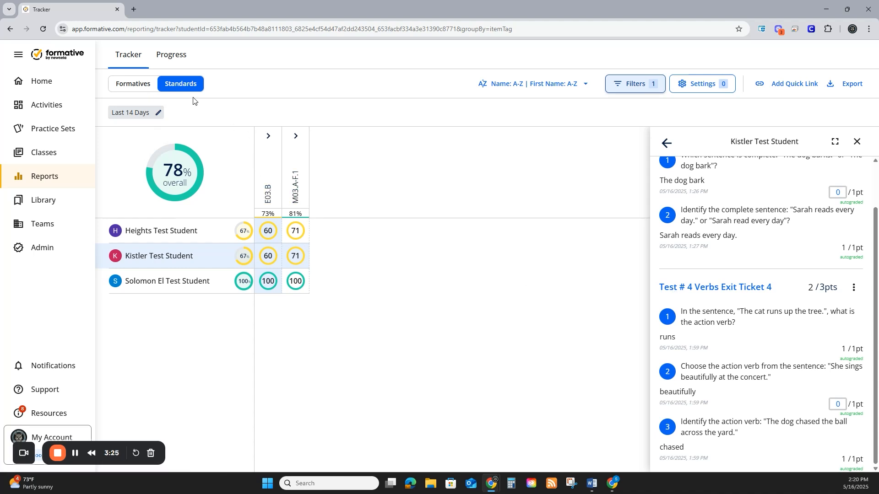
left_click(141, 85)
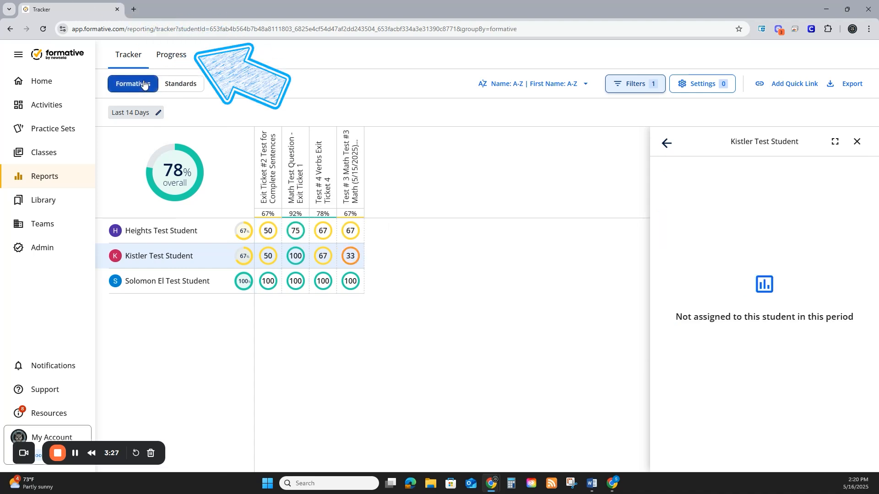
Step: Run the teacher's standards progress report for the Formative Instructional Class over the last 7 days
left_click(165, 58)
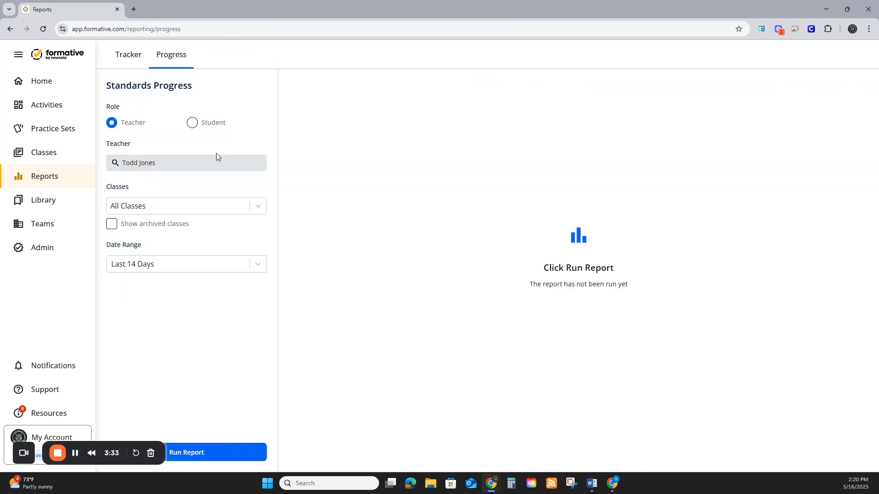
left_click(222, 209)
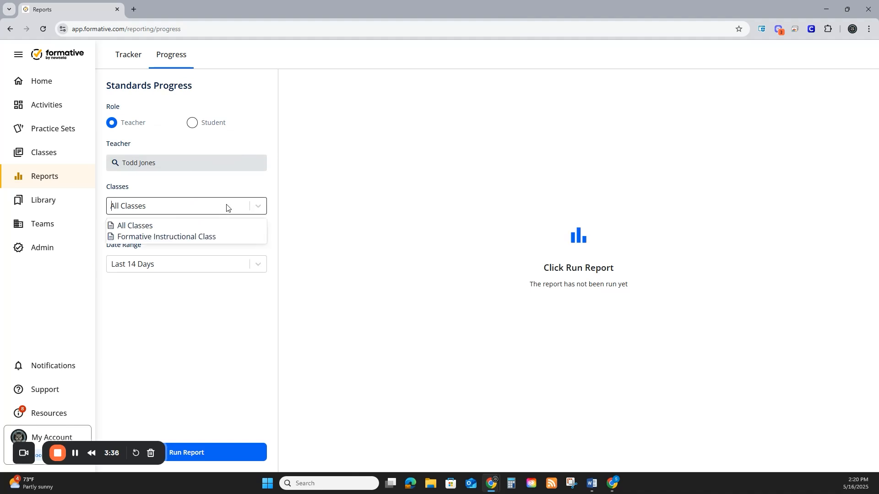
left_click(197, 237)
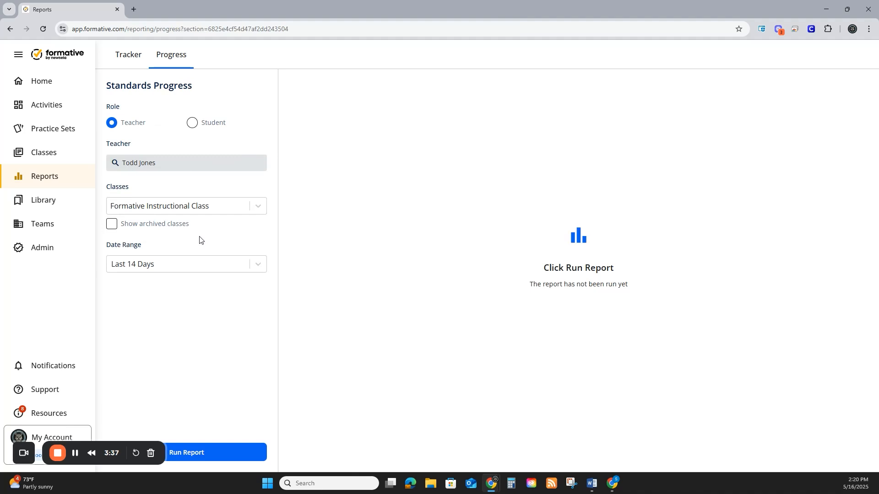
left_click(251, 263)
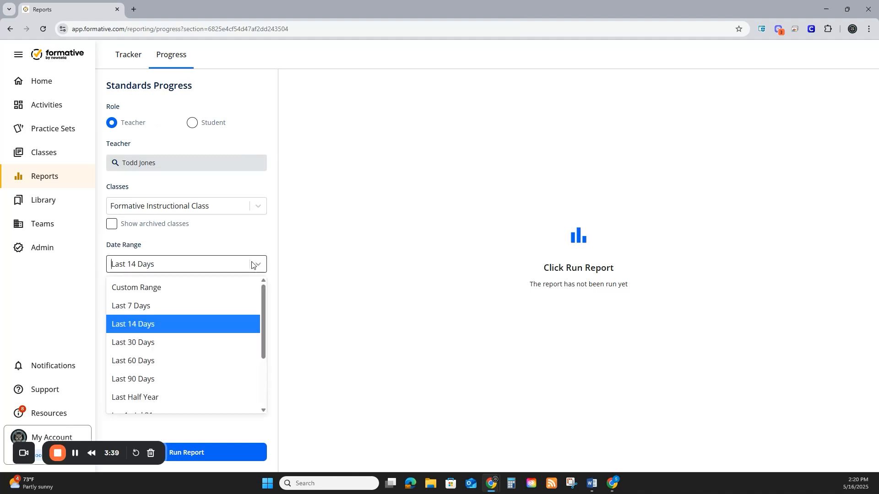
left_click(164, 301)
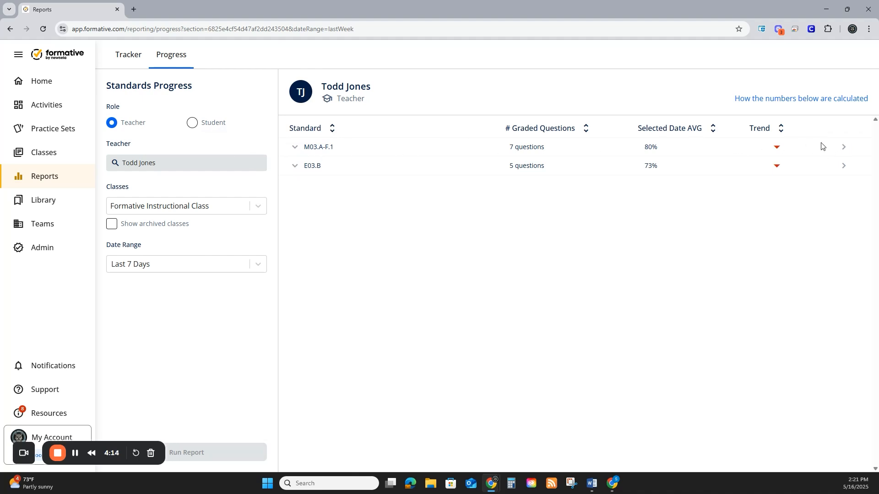
Step: Examine the M03.A-F.1 progress for May 15 and May 16, 2025, and open the Test # 3 Math results listed under May 16
left_click(844, 147)
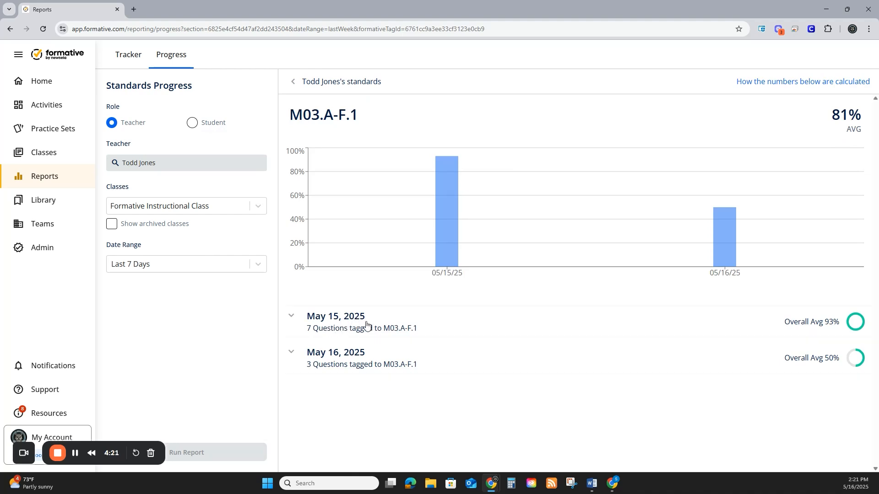
left_click(292, 319)
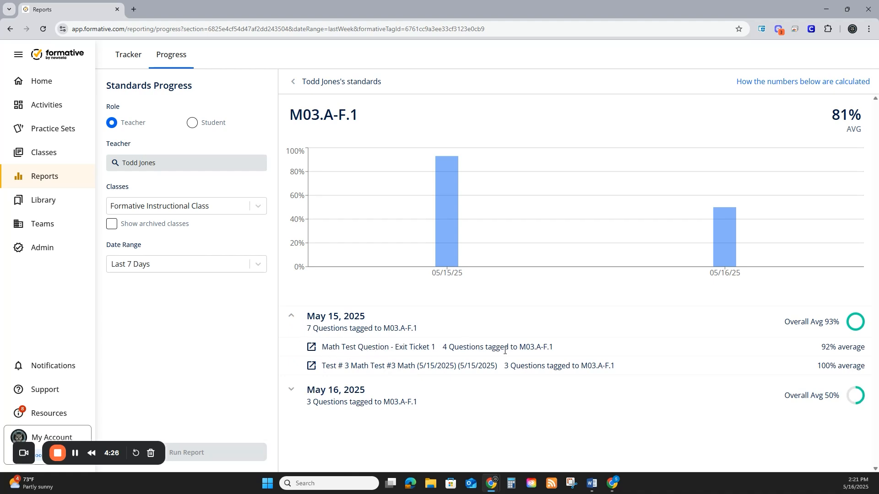
left_click(291, 392)
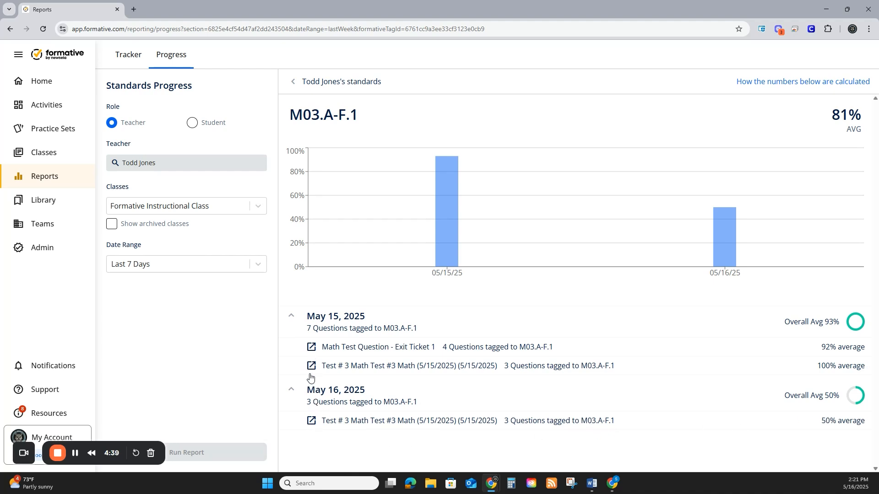
left_click(311, 421)
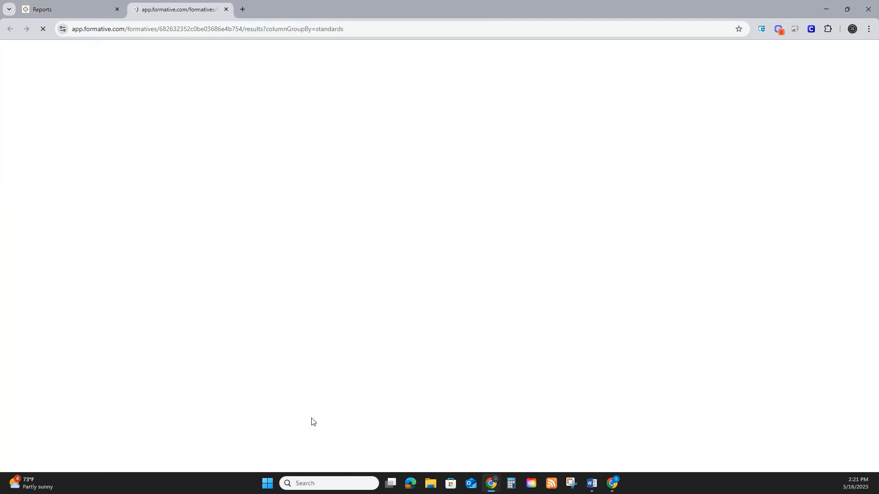
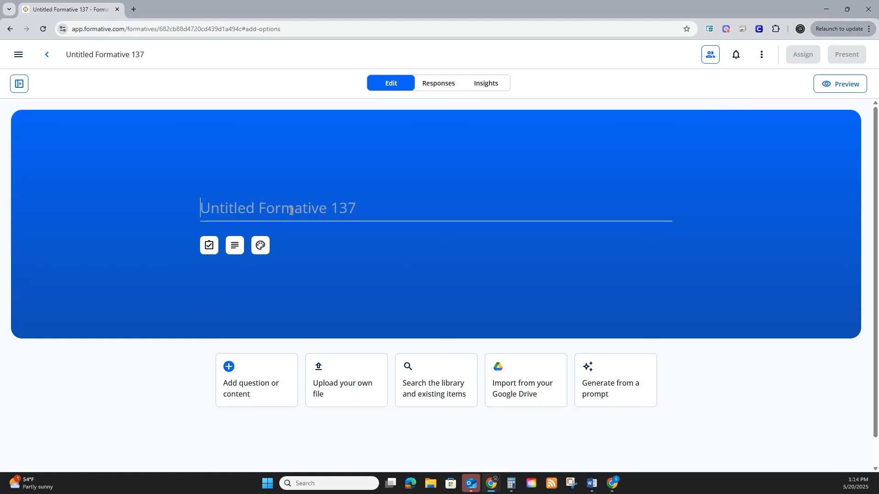
Step: Title the new formative "Test #6 Math Formative"
type("Test")
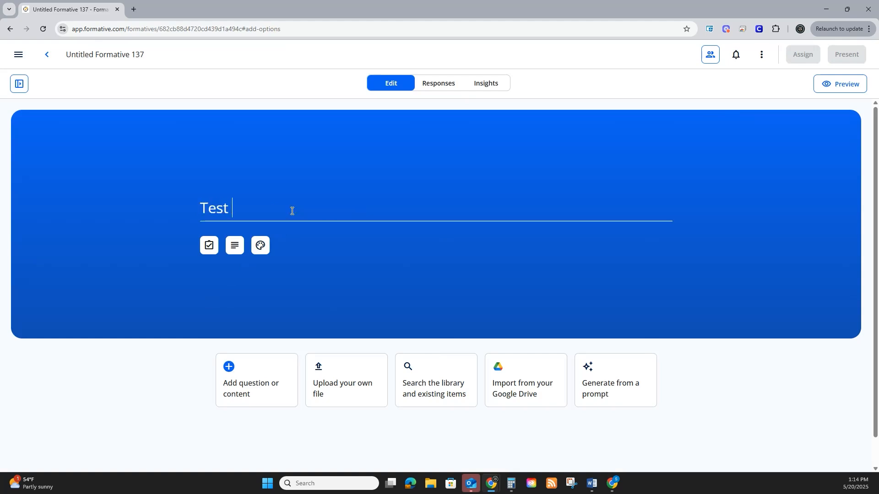
type(" #")
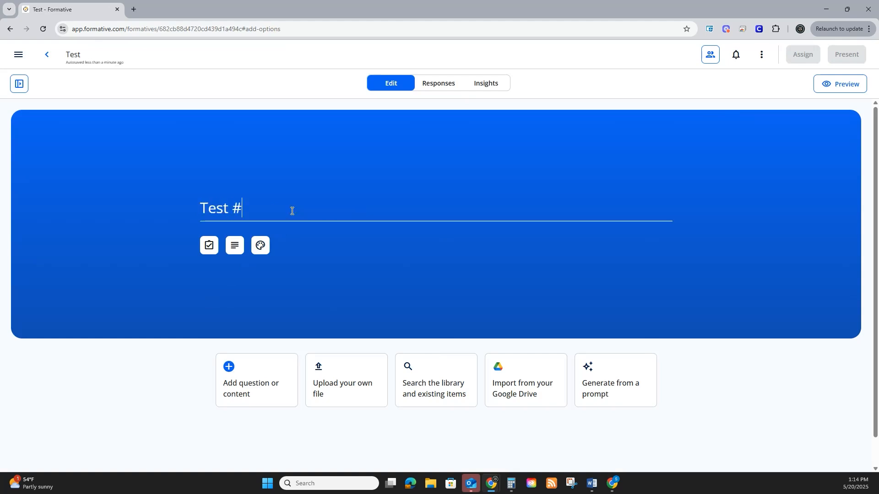
type("6 Math Formative")
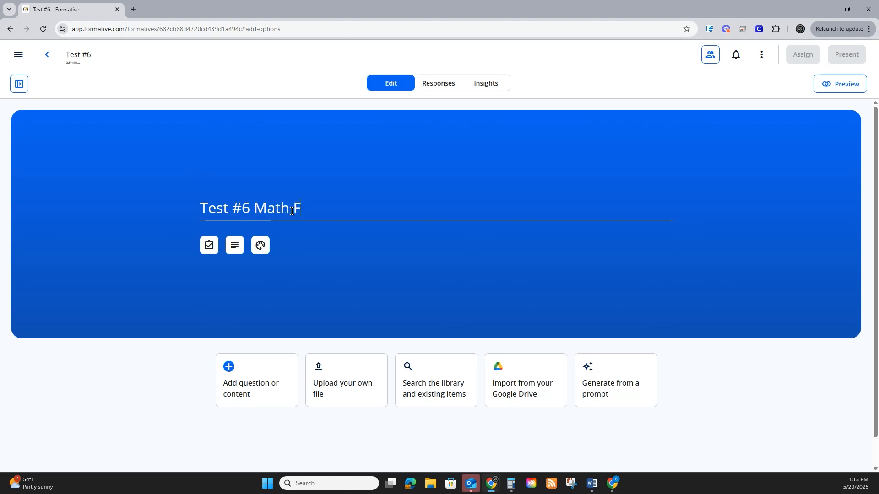
Step: Tag the formative with academic year 2025/2026 and 3rd grade
left_click(209, 245)
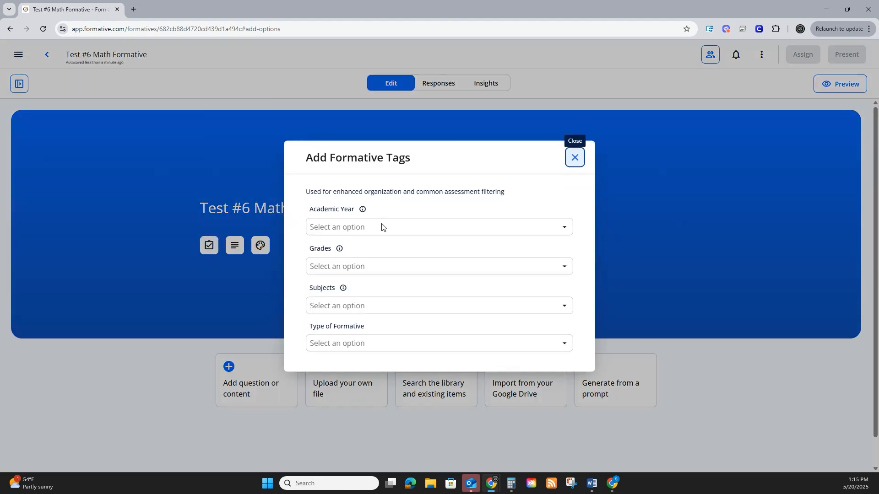
left_click(380, 227)
left_click(375, 313)
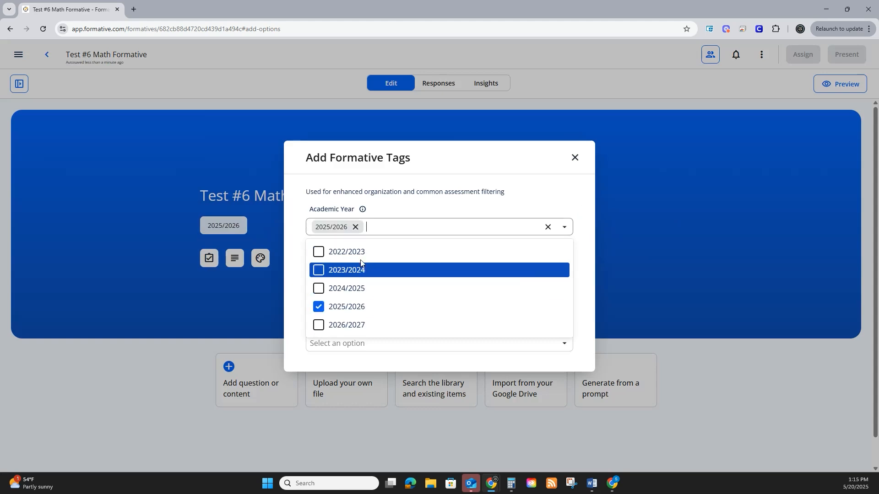
left_click(576, 215)
left_click(391, 268)
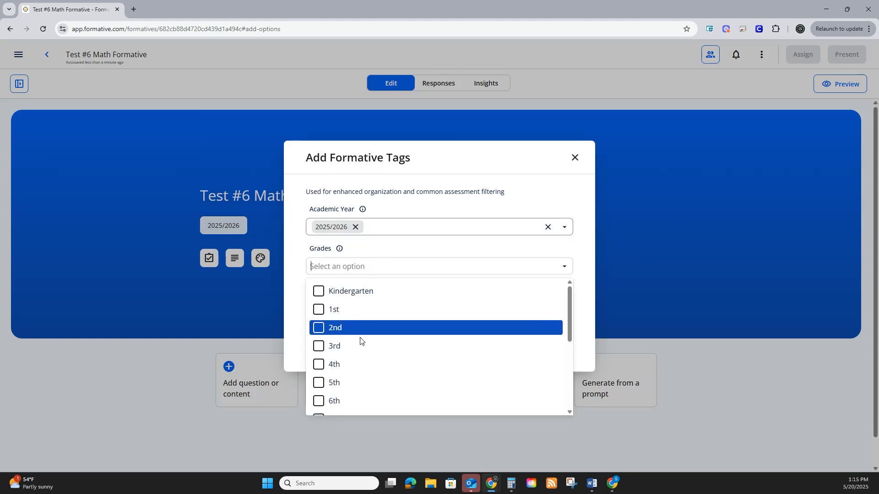
left_click(355, 354)
left_click(559, 280)
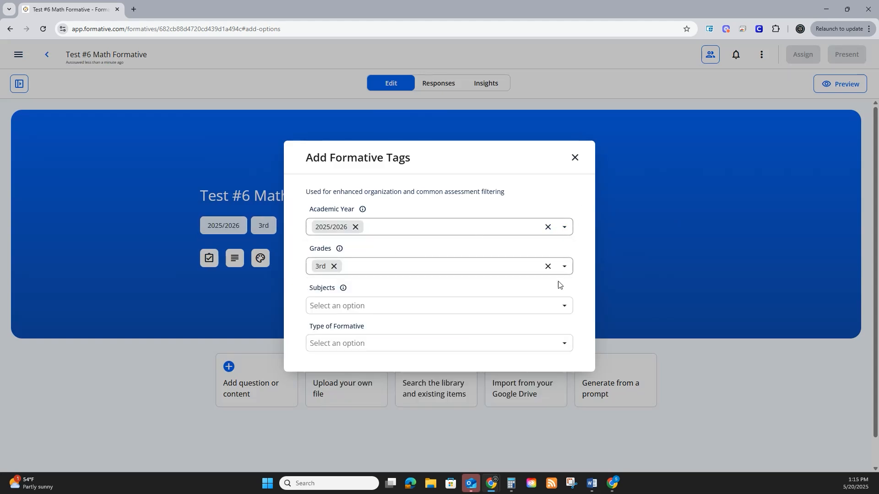
Step: Tag the formative with the subject Math and the formative type Exit Slip
left_click(397, 303)
type("ma")
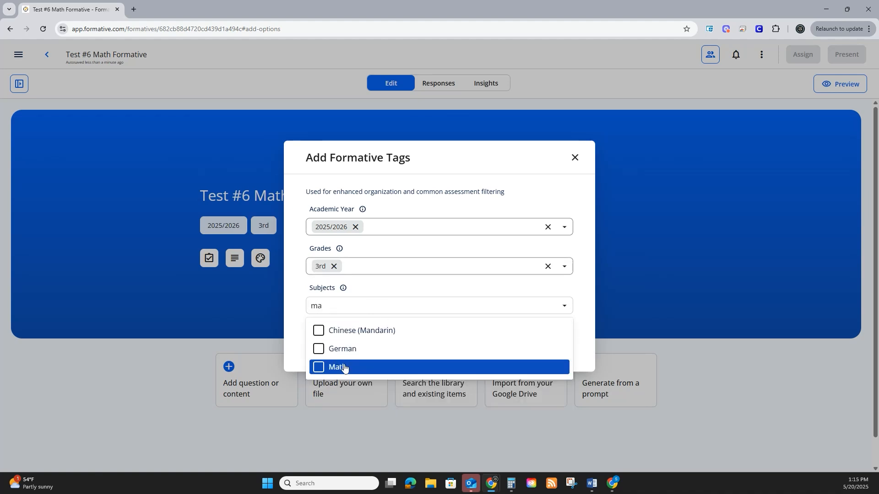
left_click(337, 366)
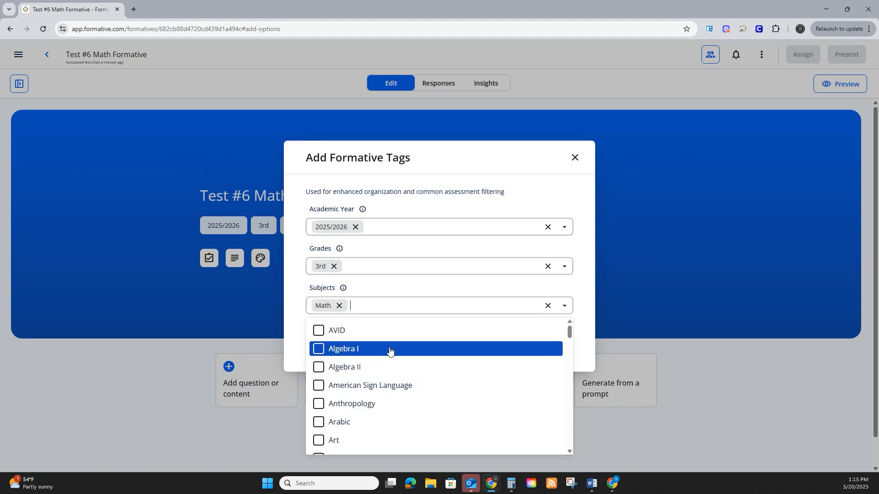
left_click(585, 323)
left_click(427, 344)
left_click(361, 440)
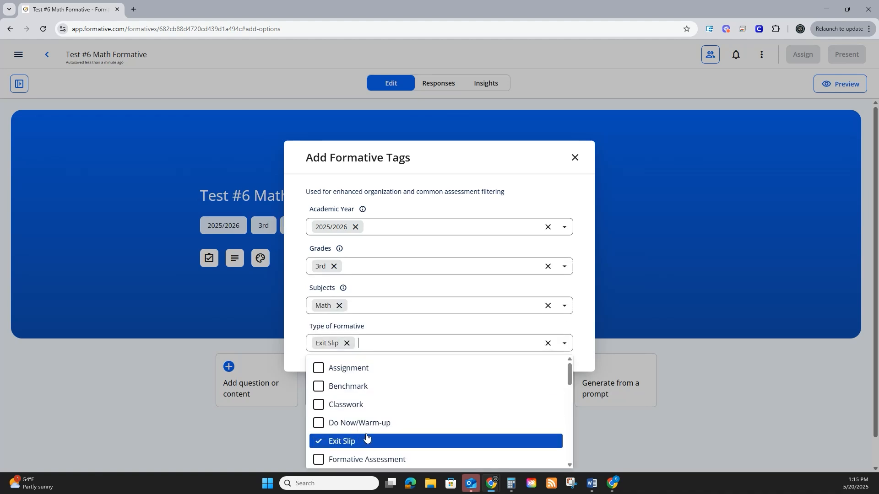
left_click(595, 310)
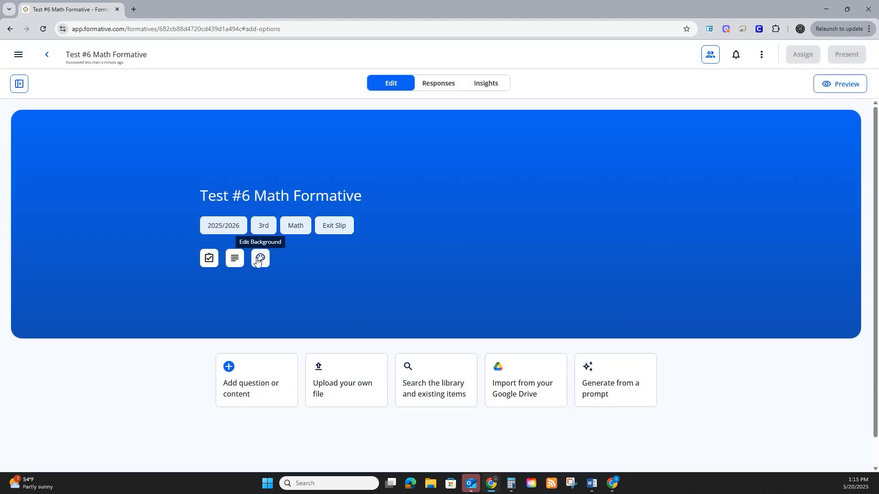
Step: Apply the Math pattern as the formative's header background
left_click(260, 258)
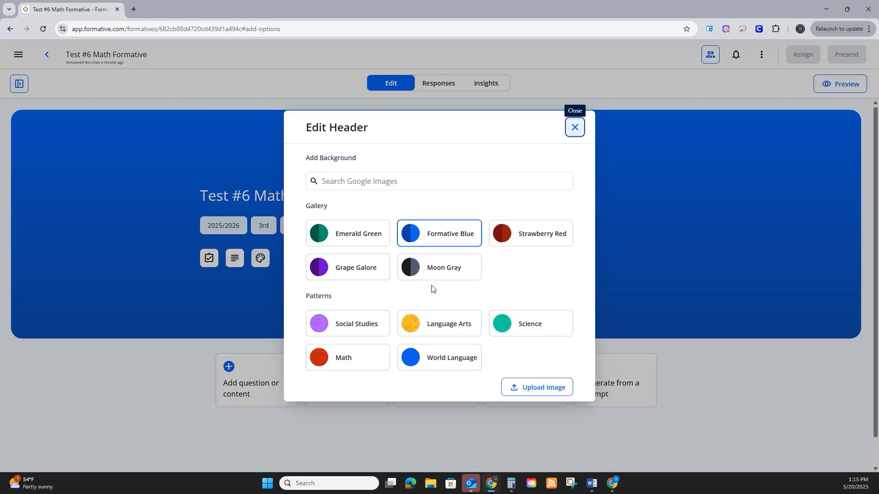
left_click(363, 355)
left_click(633, 204)
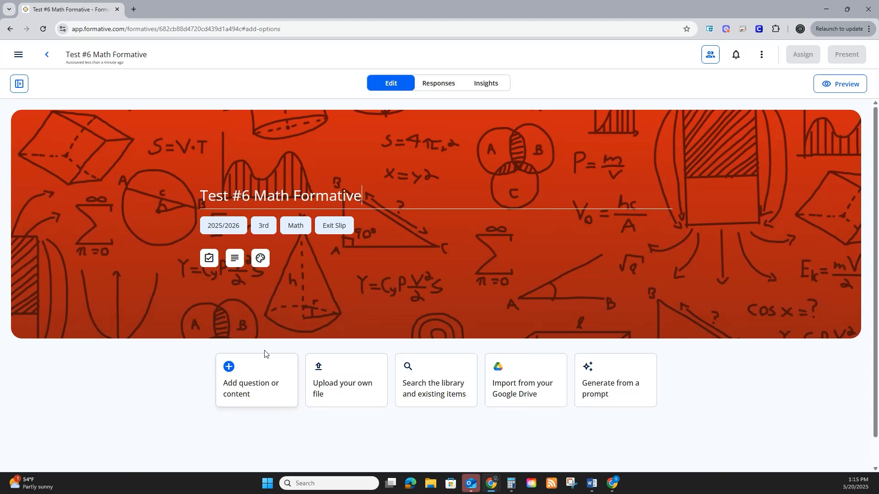
Step: Add a Multiple Selection question with the text "2 x 2 ( ) 2 + 2"
left_click(231, 372)
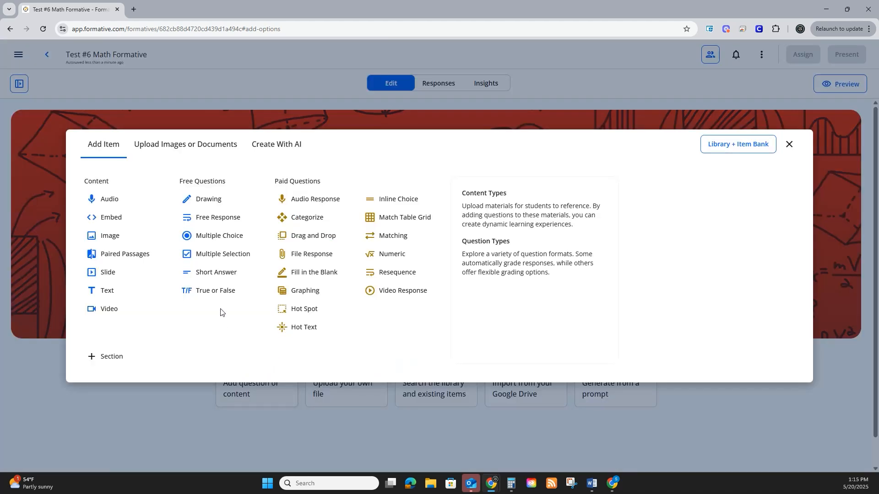
left_click(215, 255)
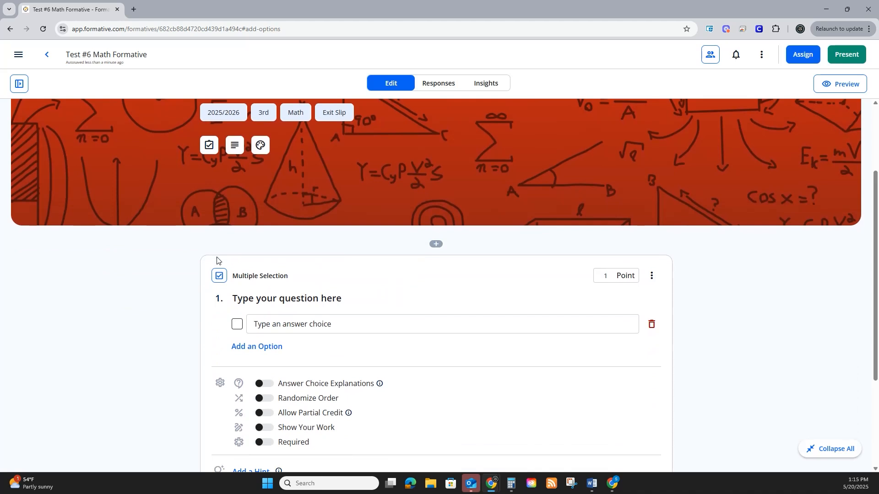
left_click(295, 295)
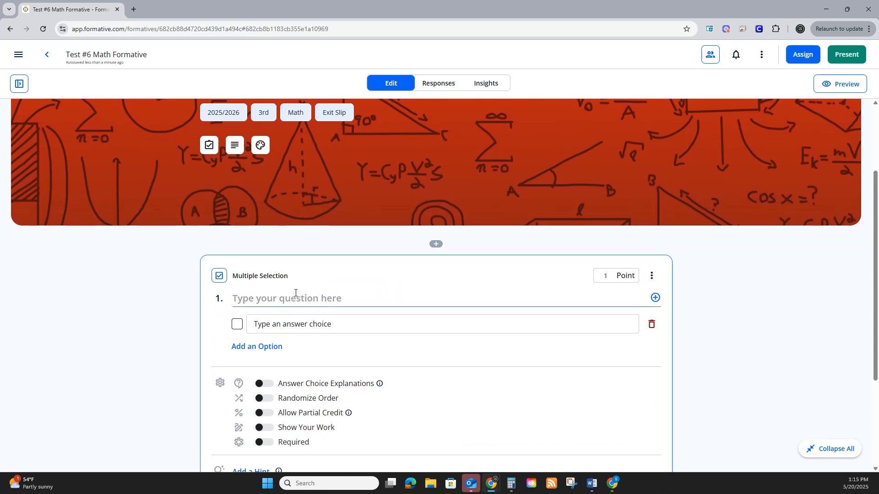
type("2")
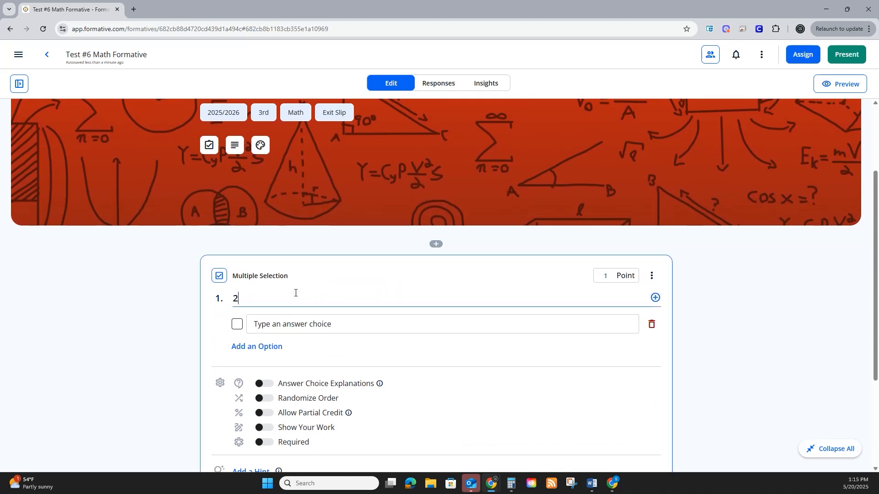
type(" x 2 (")
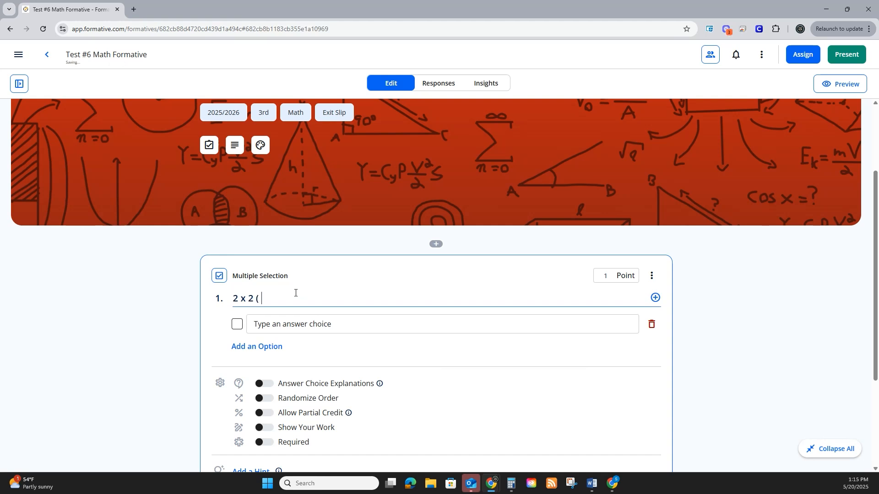
type(" ) 2 + 2")
Step: Enter "=", "+" and "-" as the first three answer choices of question 1
left_click(284, 322)
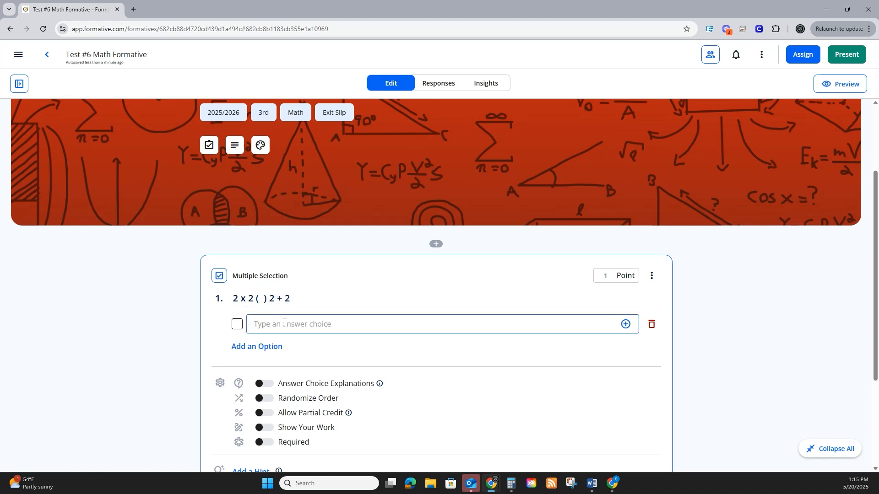
type("=")
key("Return")
type("+")
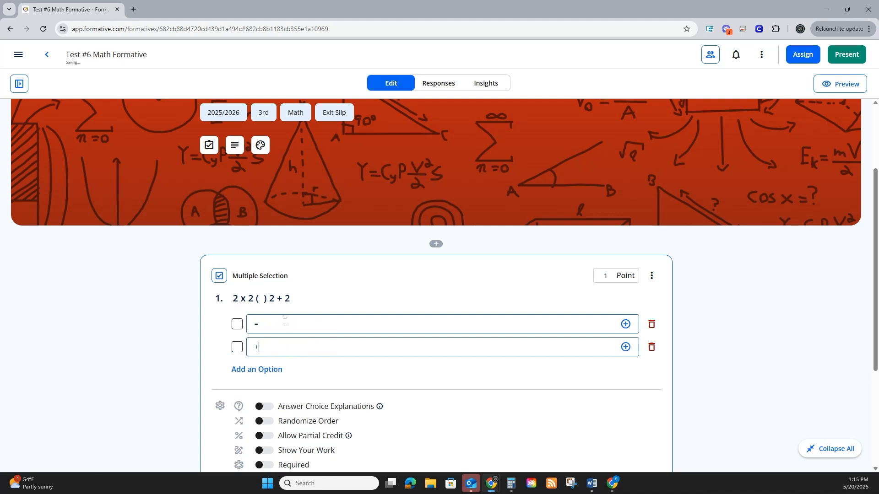
key("Return")
type("-")
Step: Add a fourth answer choice to question 1 containing the math symbol "≠"
key("Return")
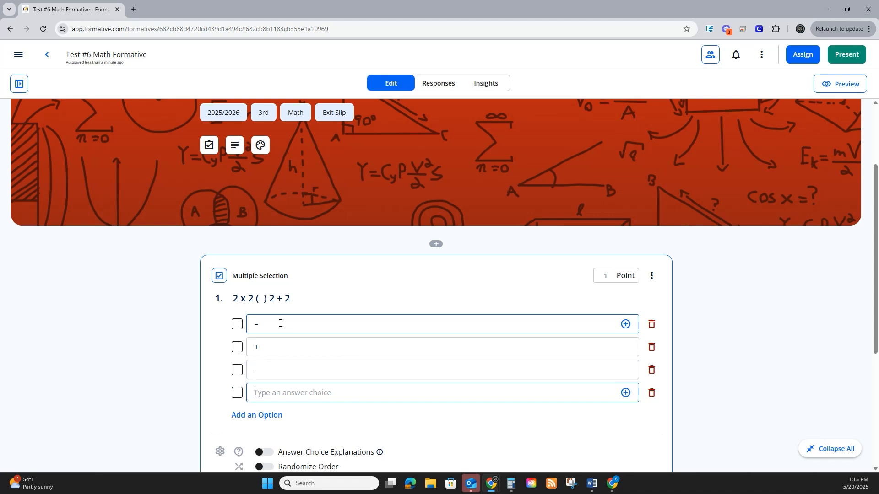
left_click(627, 395)
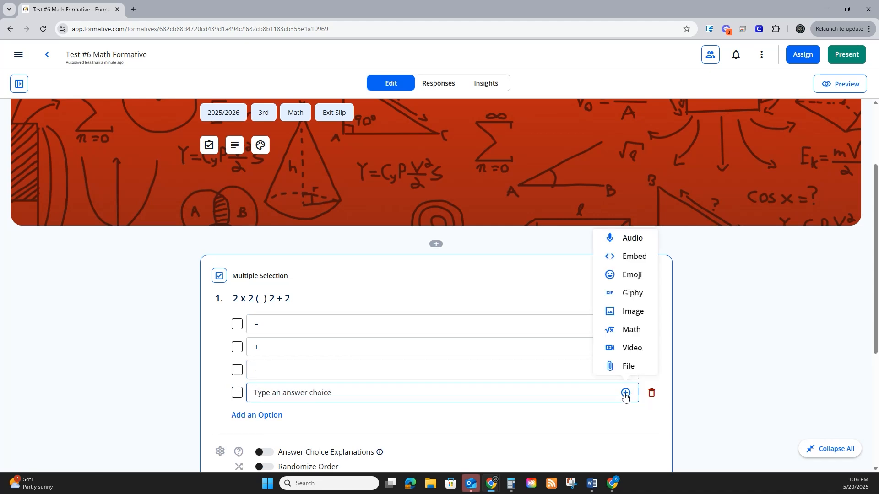
left_click(627, 332)
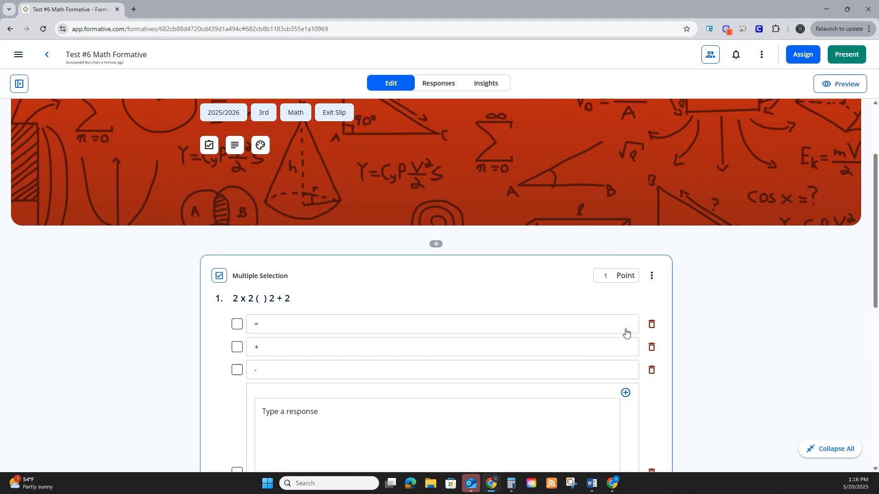
scroll(430, 404, "down", 3)
scroll(431, 405, "down", 2)
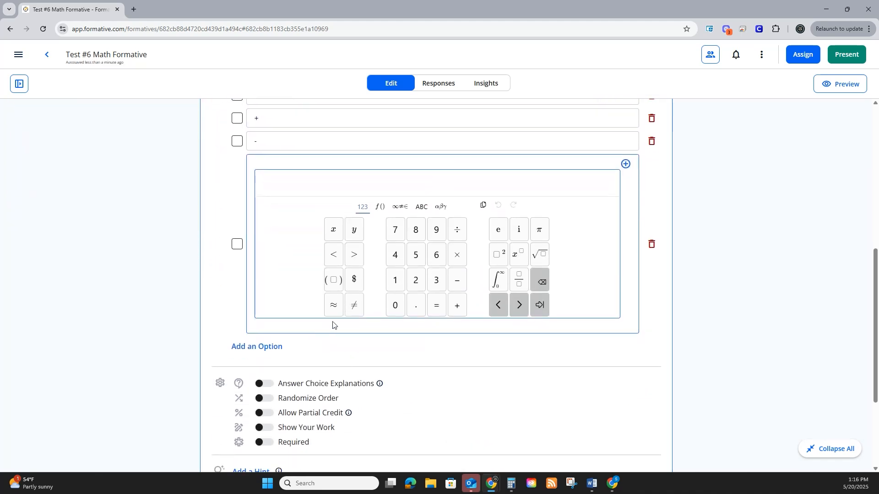
left_click(353, 311)
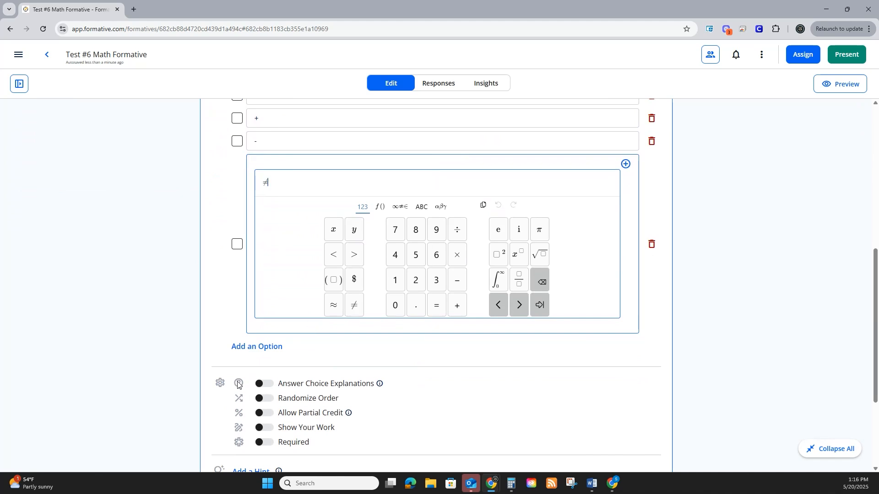
left_click(259, 390)
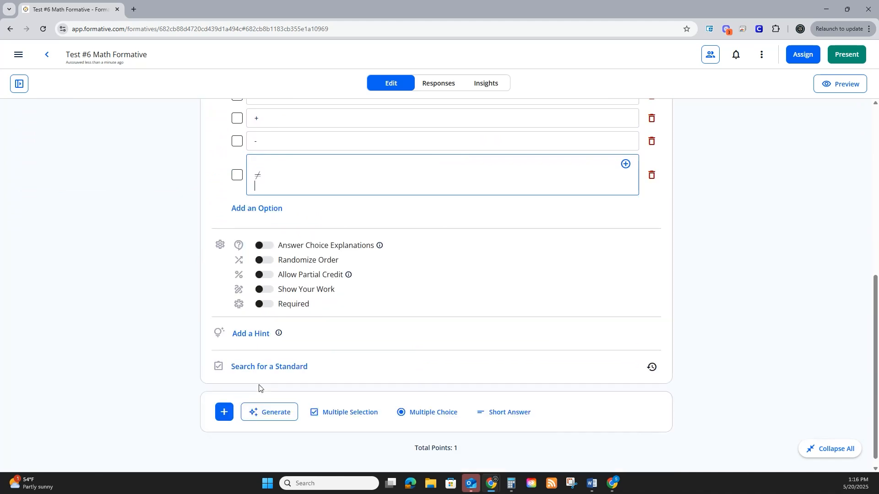
Step: Enable Answer Choice Explanations for question 1, bulk generate them, and make the question required
left_click(257, 247)
left_click(292, 352)
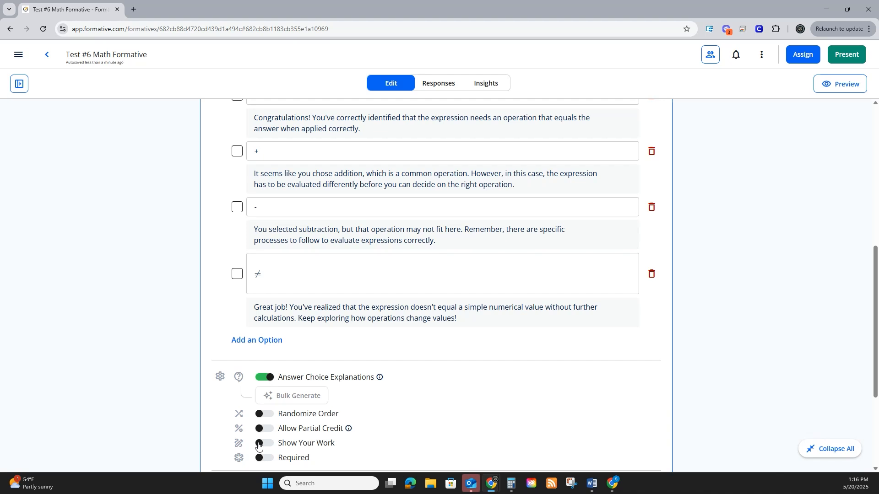
left_click(261, 458)
Step: Tag question 1 with the recently used standard M03.B-O.3.1.7
scroll(290, 385, "down", 3)
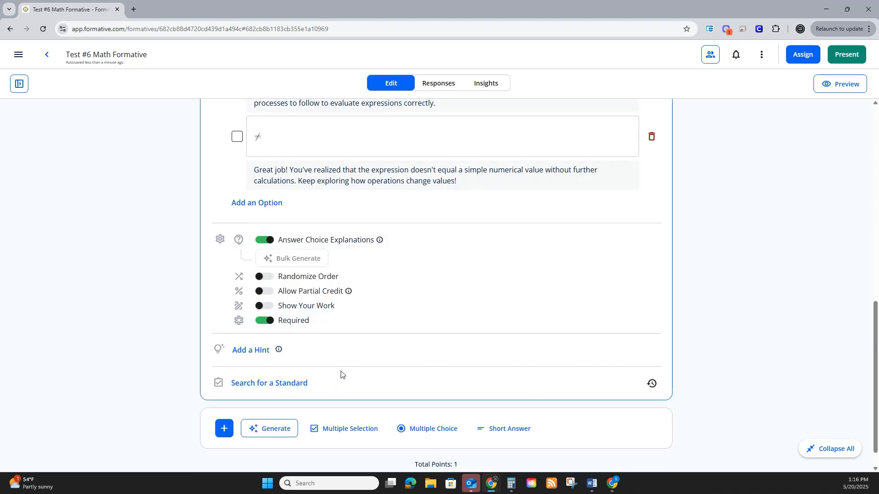
left_click(652, 383)
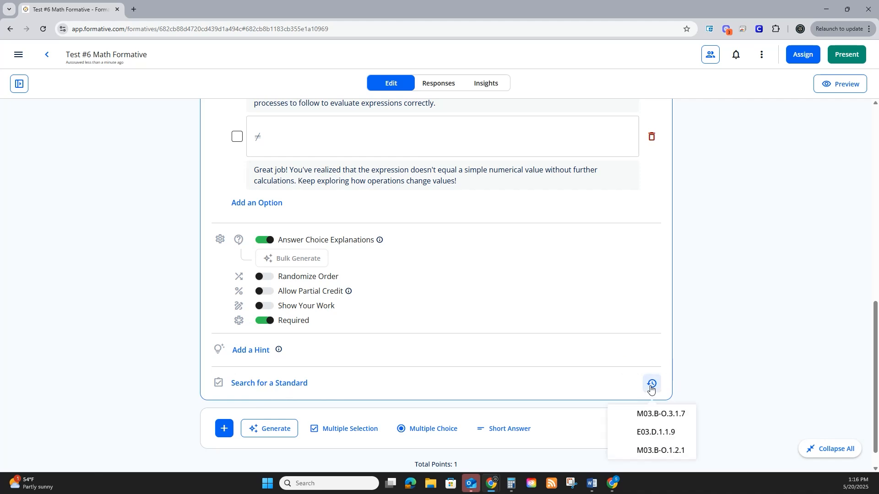
left_click(651, 414)
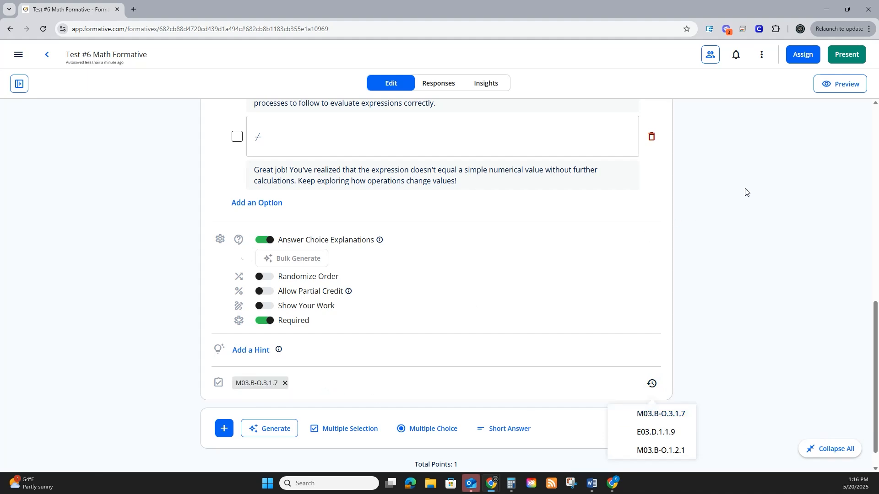
Step: In the assign settings for Formative Instructional Class, set After Submission to Keep Visible (No Edits Allowed)
scroll(737, 191, "up", 15)
scroll(732, 192, "down", 4)
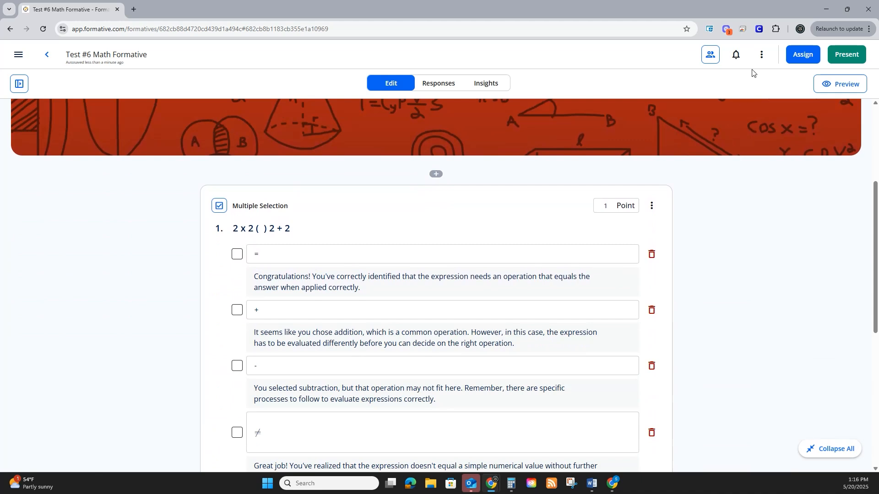
left_click(796, 55)
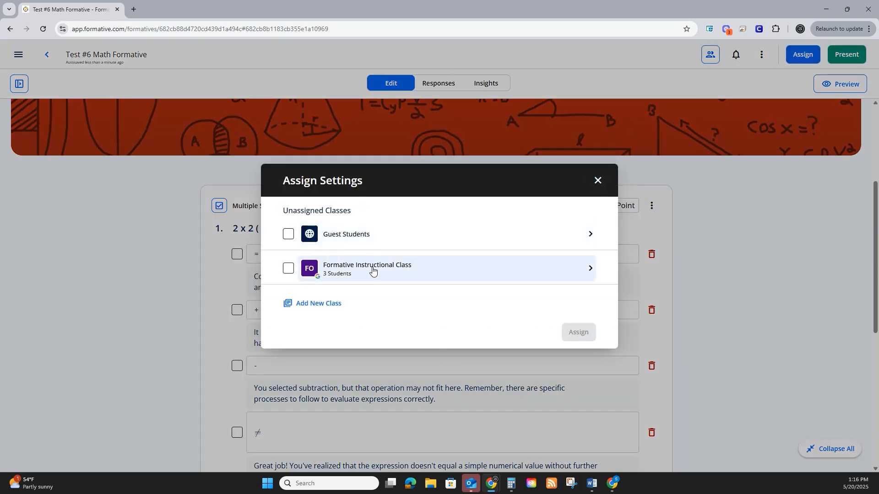
left_click(372, 270)
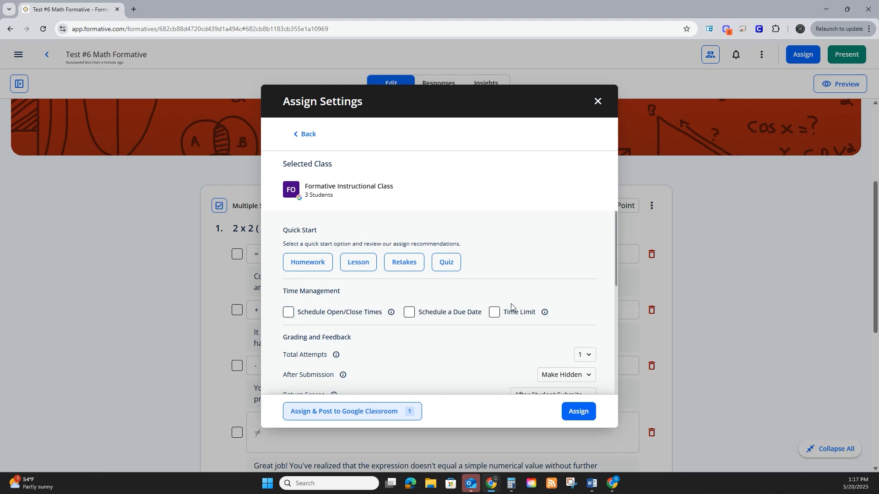
scroll(465, 308, "down", 2)
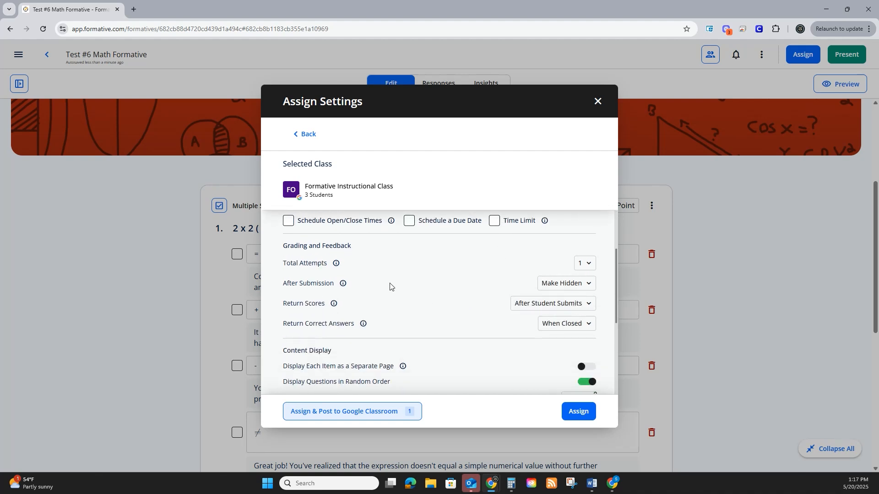
left_click(583, 283)
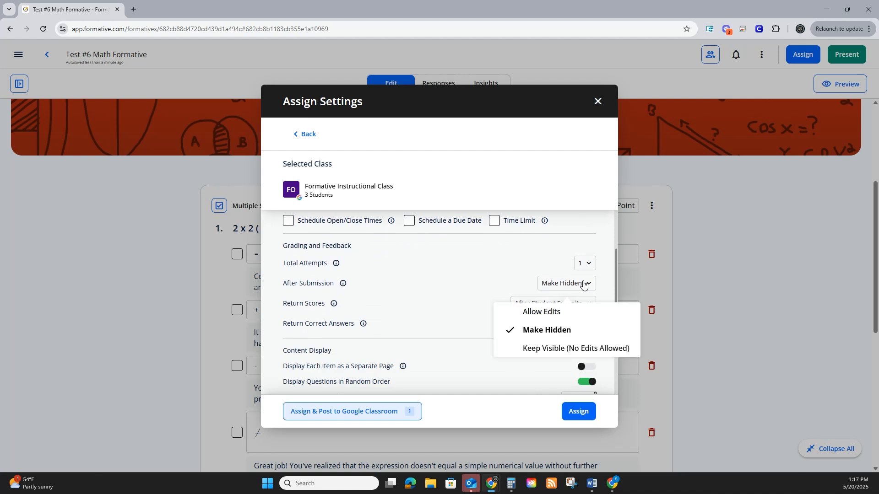
left_click(549, 349)
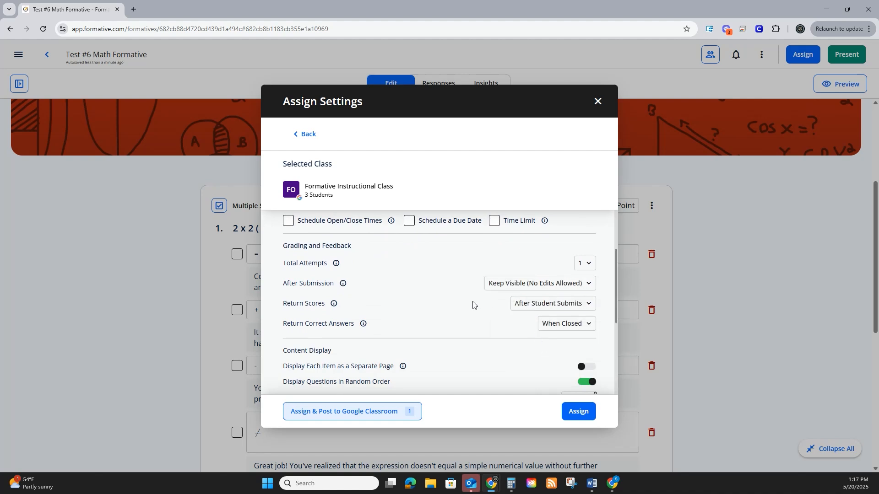
Step: Give the last student listed in the class the Text-to-Speech and Answer Choice Reduction accommodations
scroll(473, 305, "down", 1)
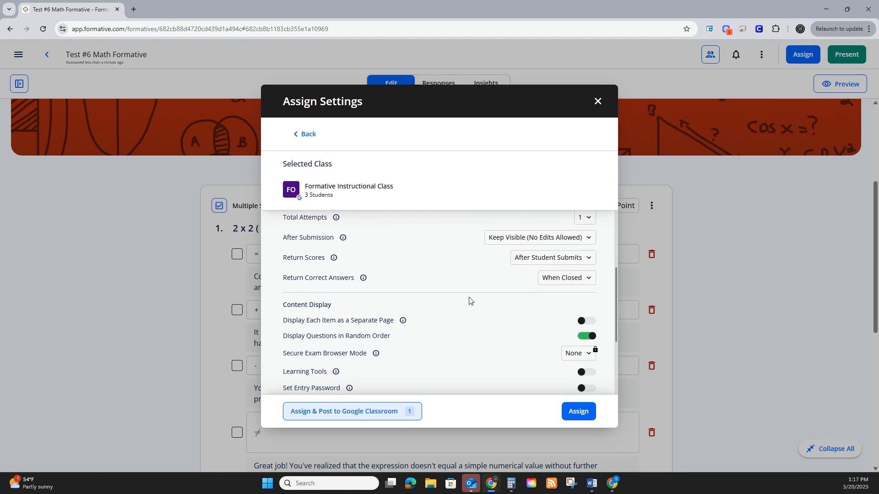
scroll(470, 300, "down", 3)
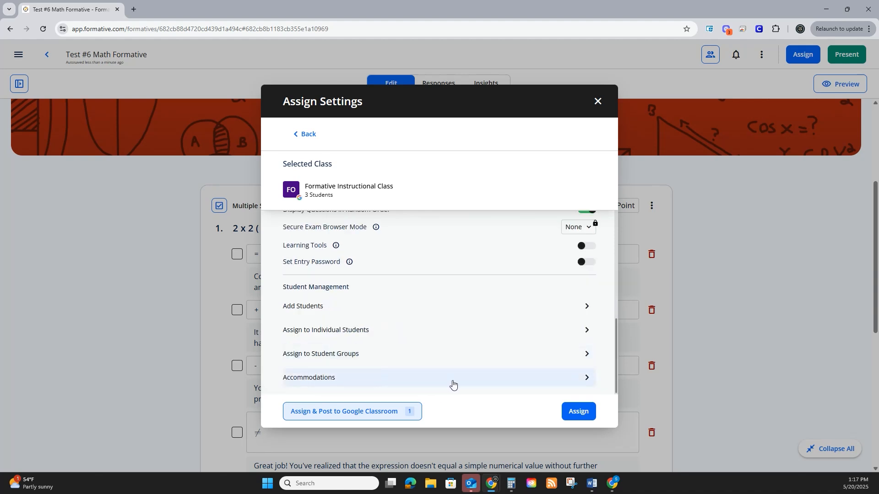
left_click(586, 378)
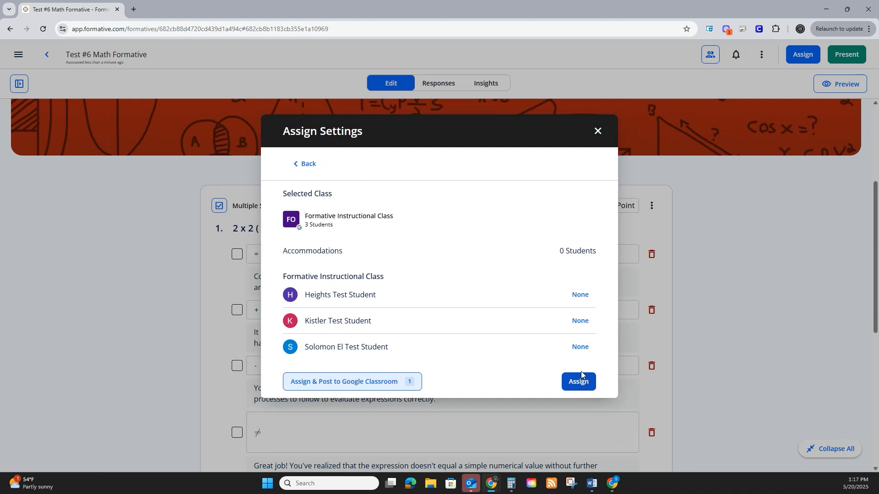
left_click(577, 347)
left_click(545, 251)
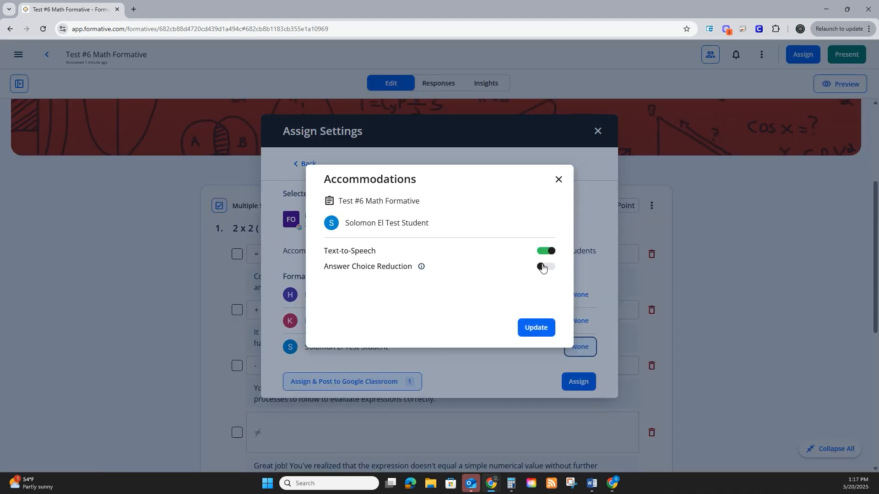
left_click(545, 266)
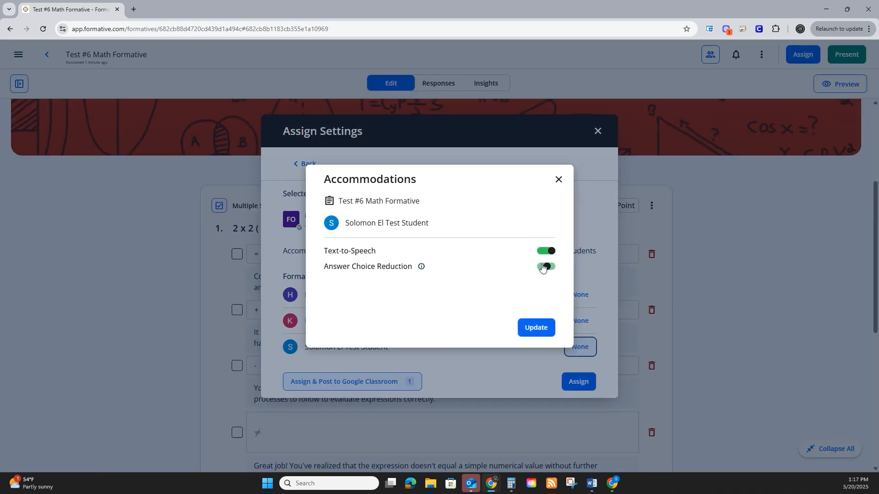
left_click(533, 331)
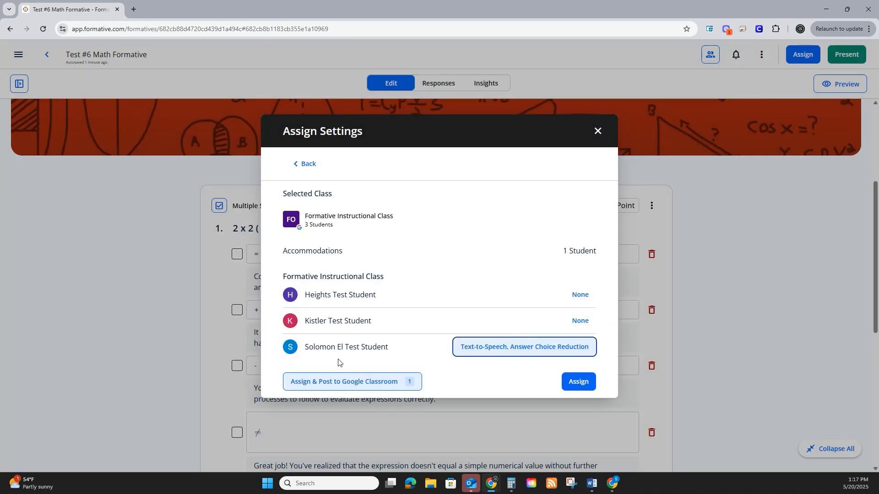
Step: Assign the formative to the class with a Google Classroom post, and review the class's assign settings
left_click(334, 386)
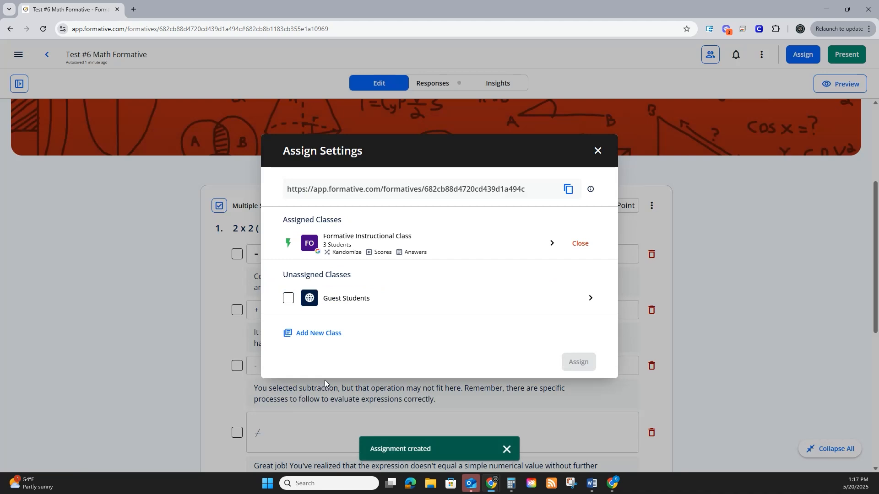
left_click(358, 241)
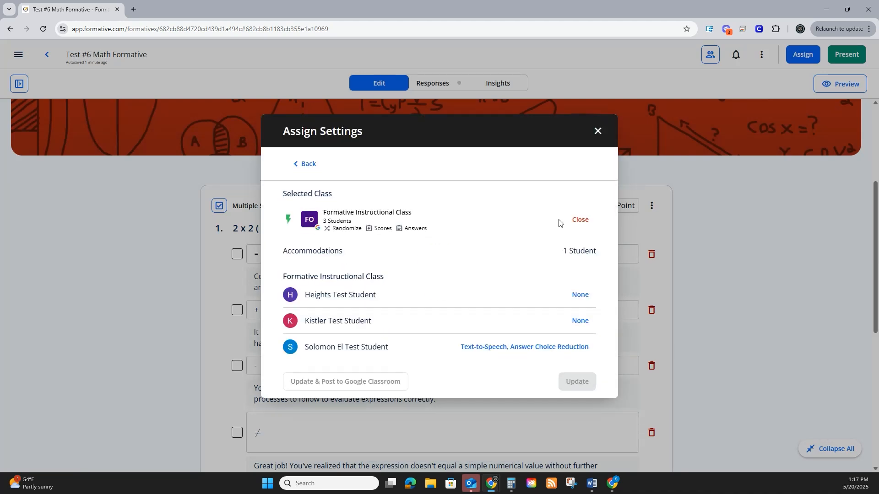
left_click(305, 165)
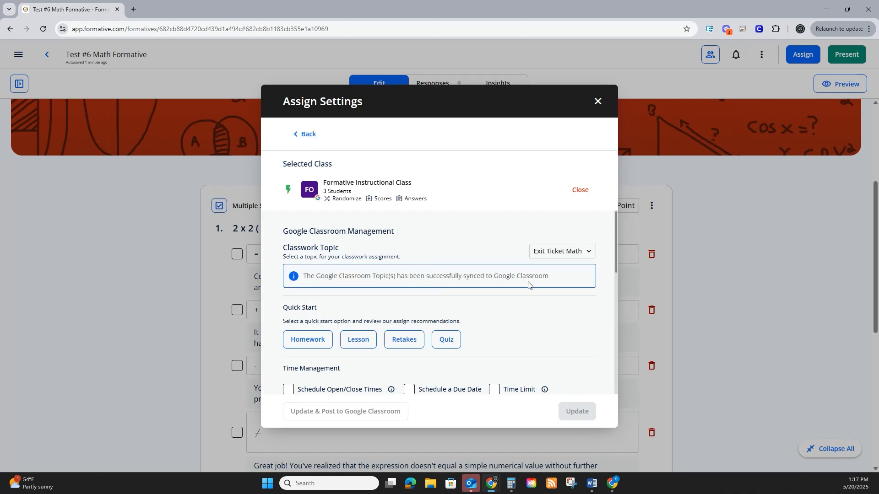
left_click(598, 101)
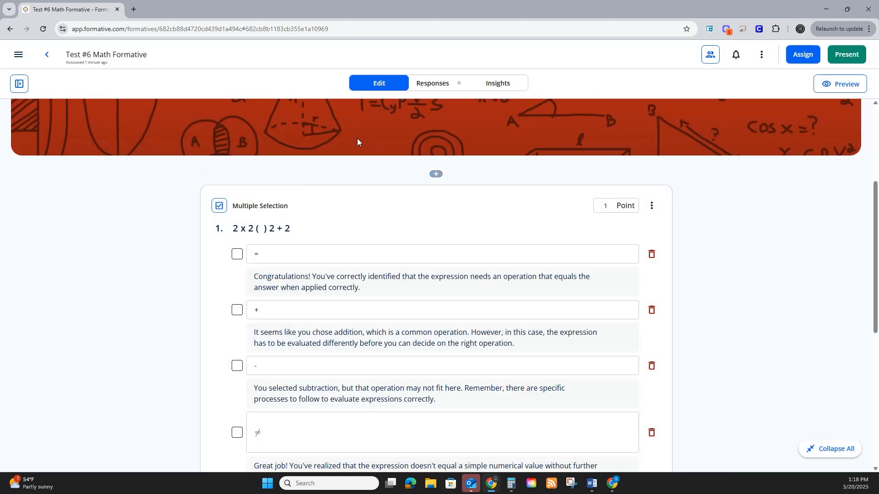
Step: Select Test #6 Math Formative in the Activities list and start publishing it to the library
left_click(18, 54)
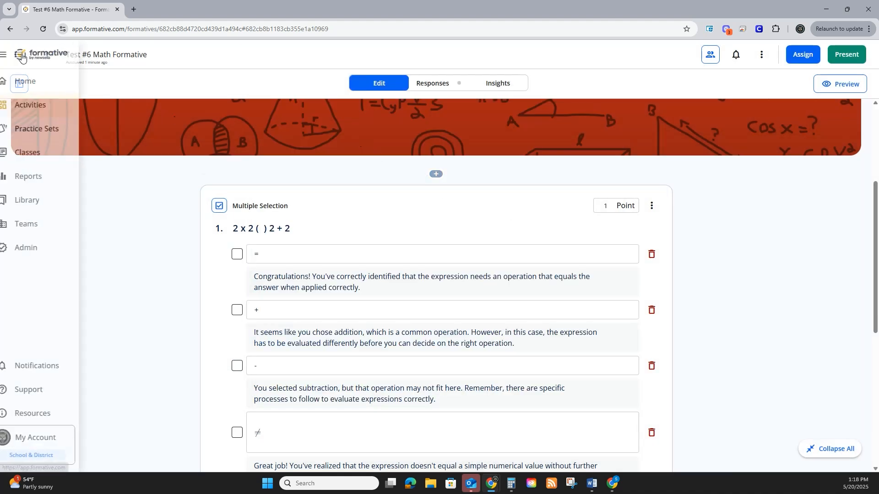
left_click(40, 106)
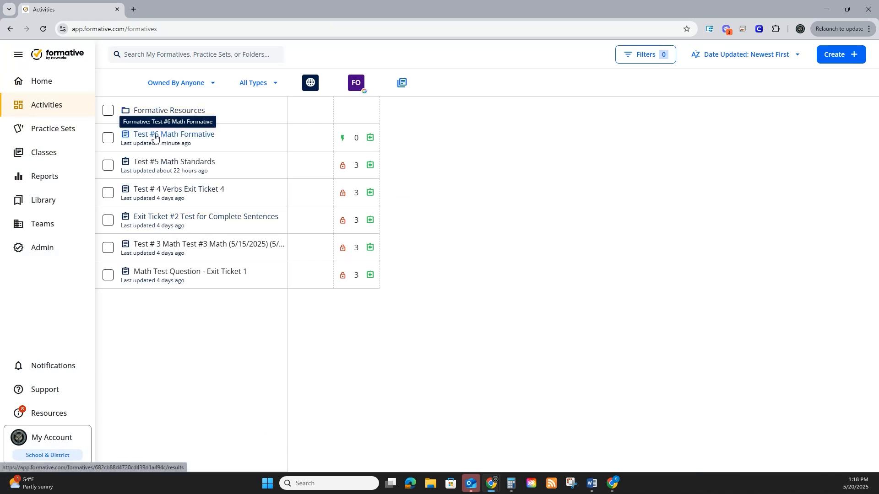
left_click(108, 138)
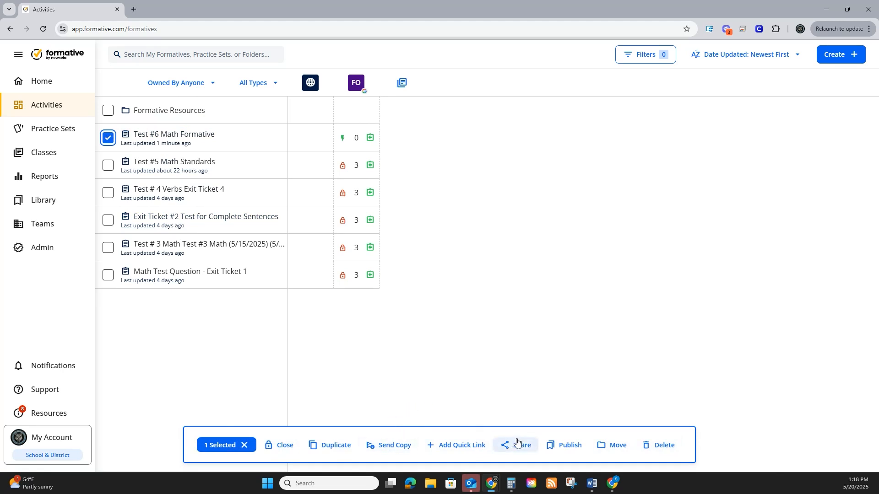
left_click(554, 447)
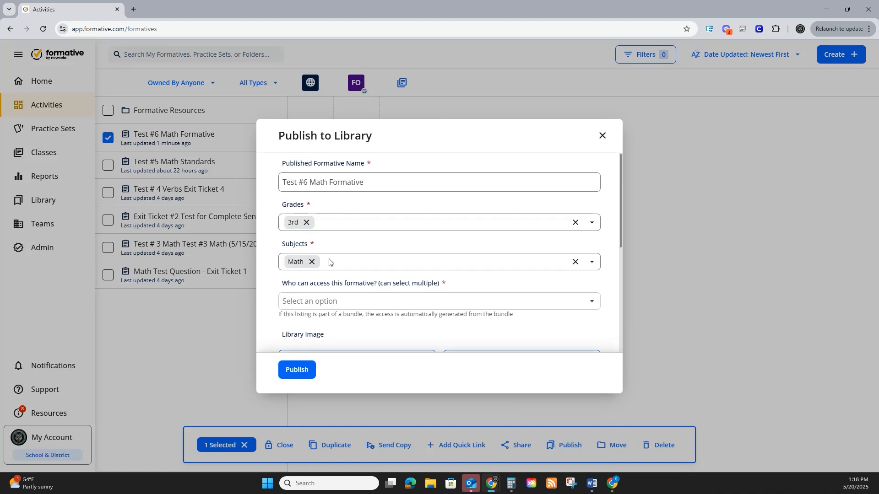
Step: Grant library access to Wilkes-Barre Area SD and Wilkes-Barre Area Formative District
left_click(323, 302)
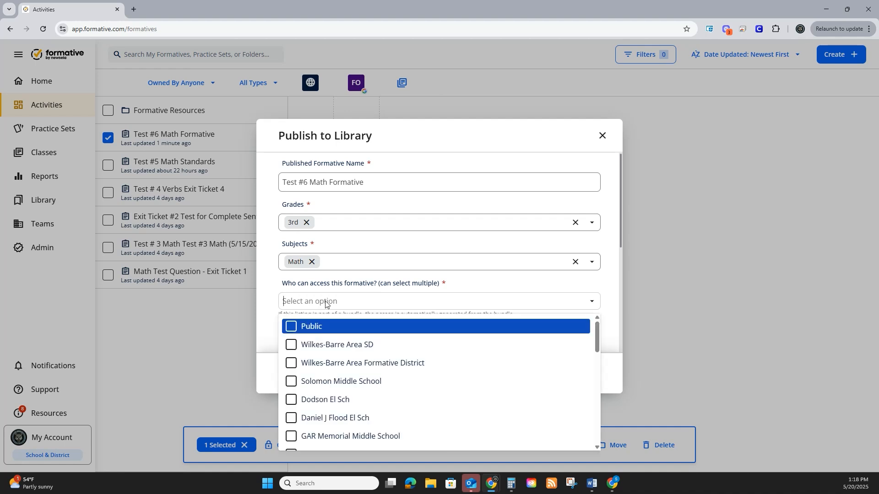
left_click(297, 347)
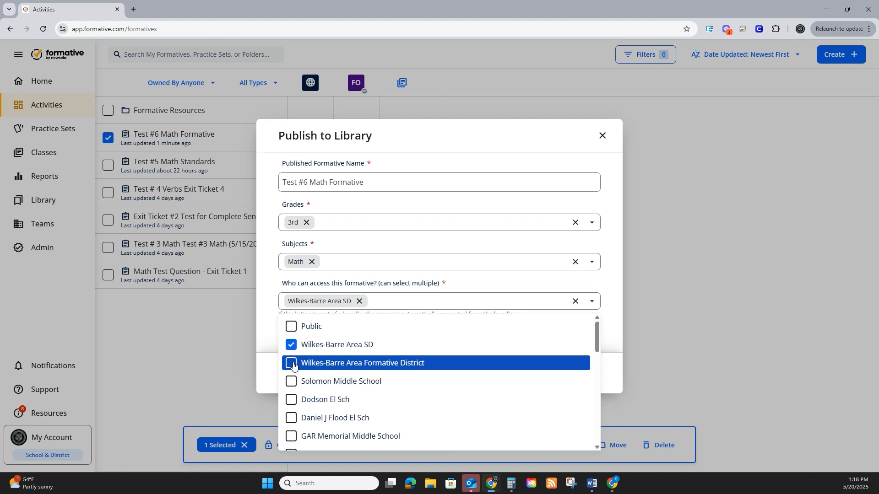
left_click(294, 364)
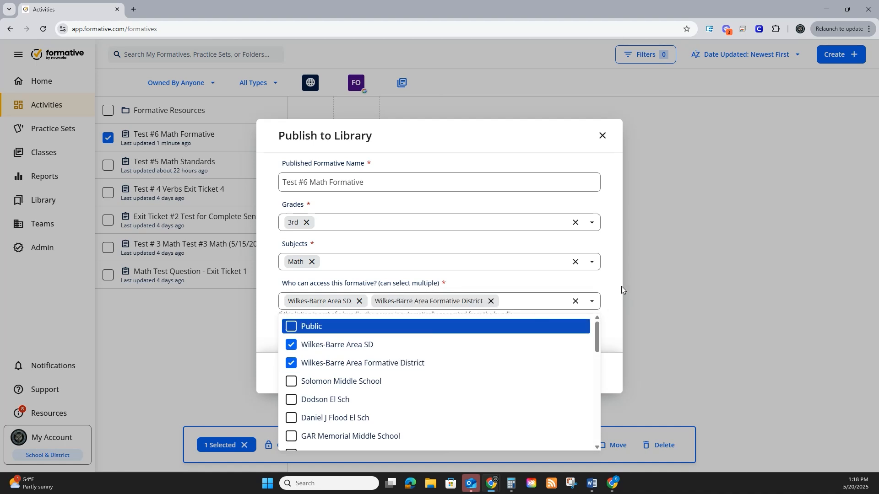
Step: Publish Test #6 Math Formative to the library, close the publishing form and deselect the formative in the Activities list
left_click(614, 268)
left_click_drag(620, 248, 604, 349)
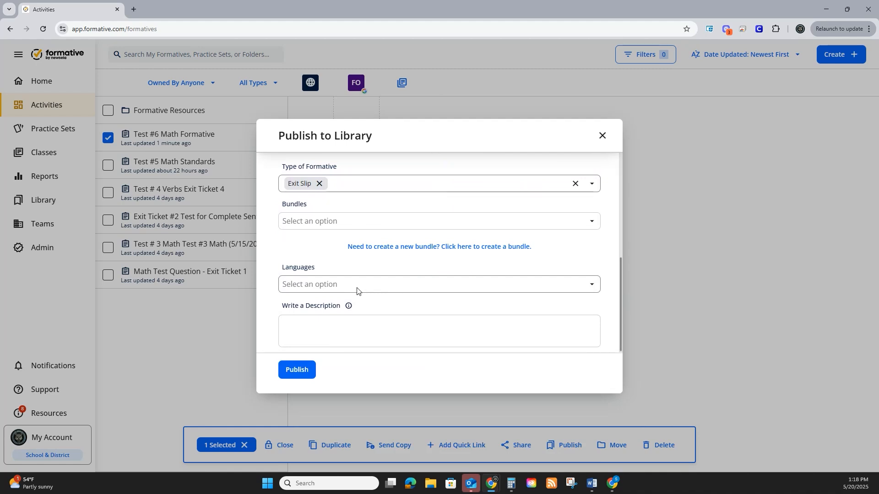
left_click(301, 372)
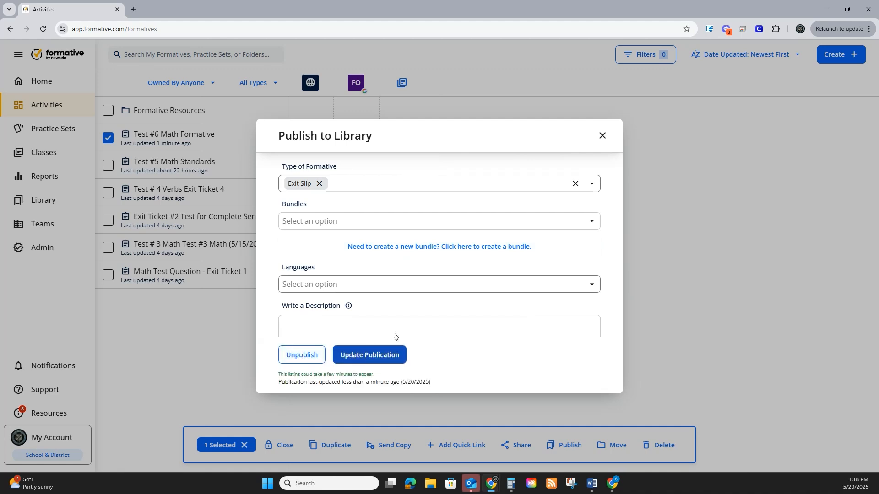
left_click(603, 136)
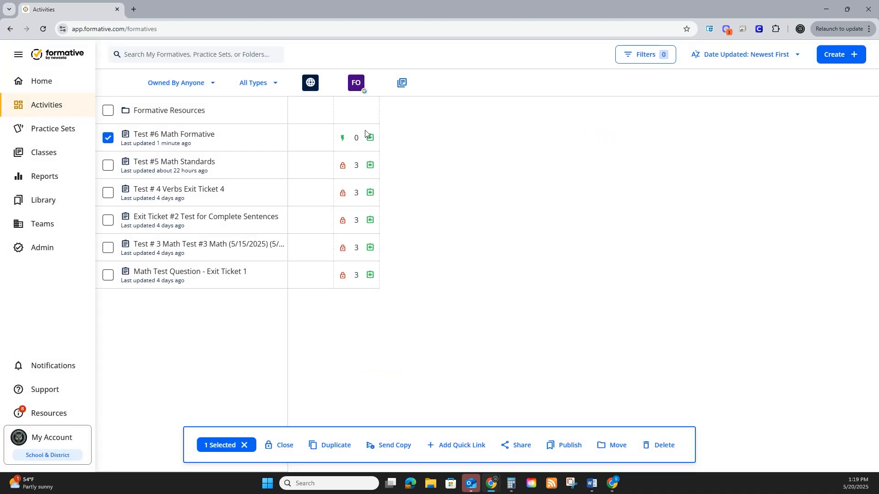
mouse_move(330, 131)
left_click(107, 138)
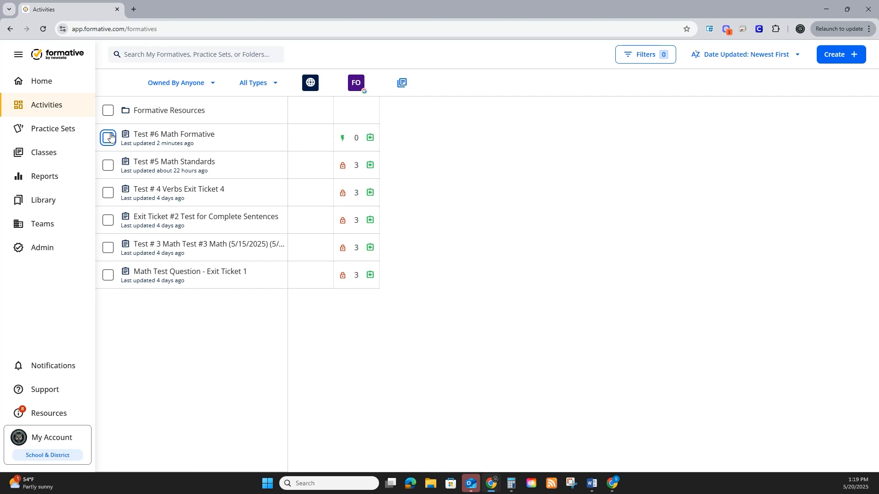
Step: Create a new formative and title it "Test #7 Math Library Questions"
left_click(831, 55)
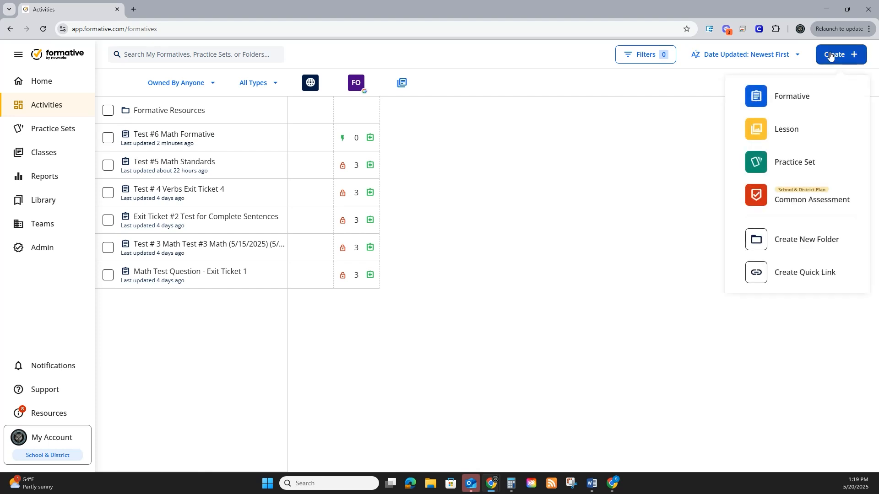
left_click(784, 97)
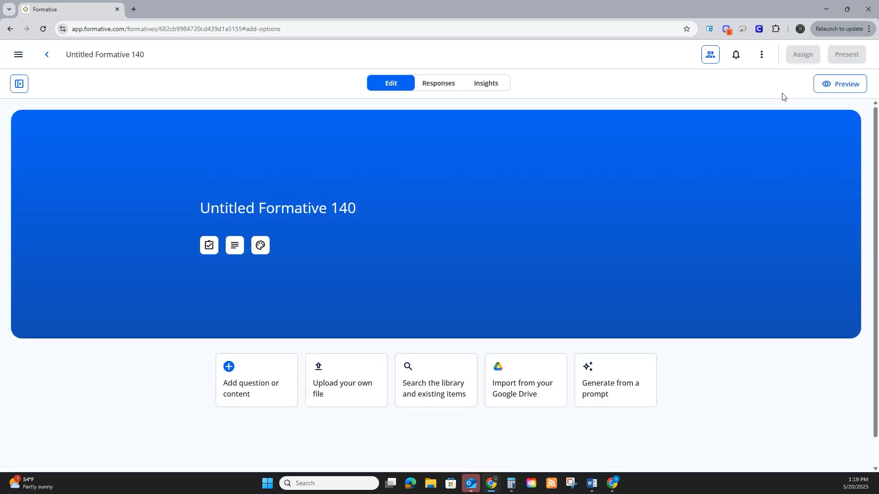
left_click(308, 209)
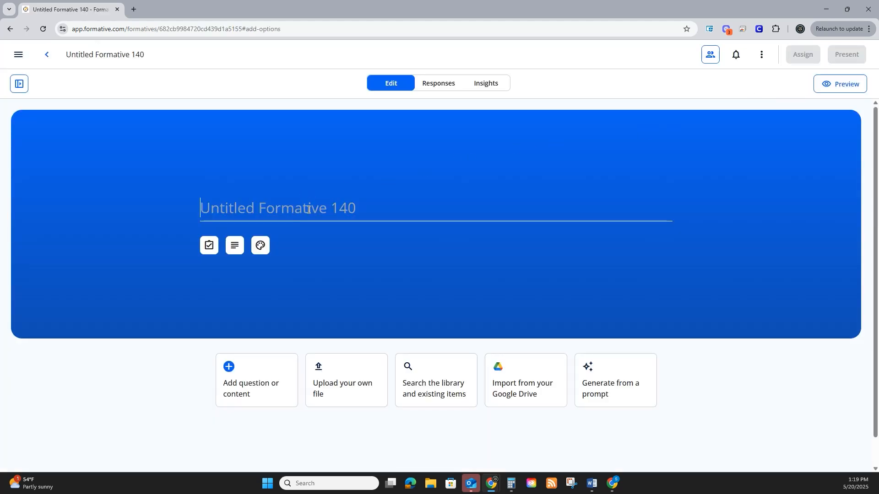
type("Tex")
type("st")
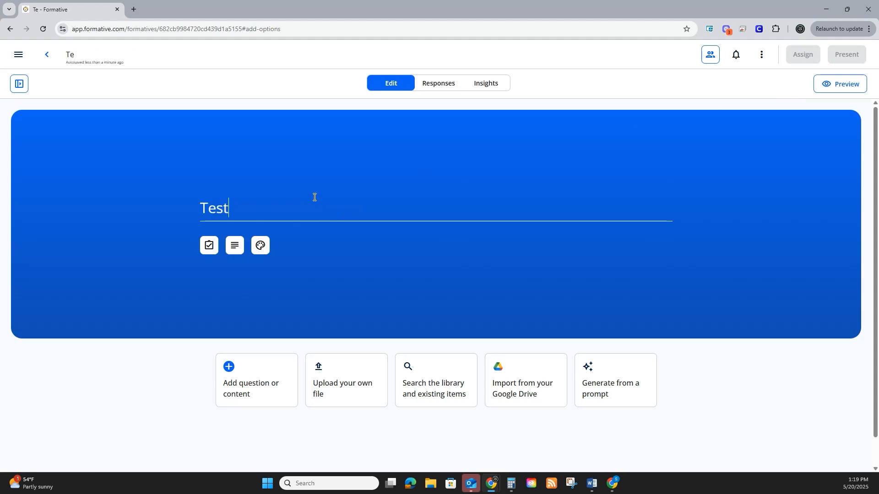
type(" #7 ")
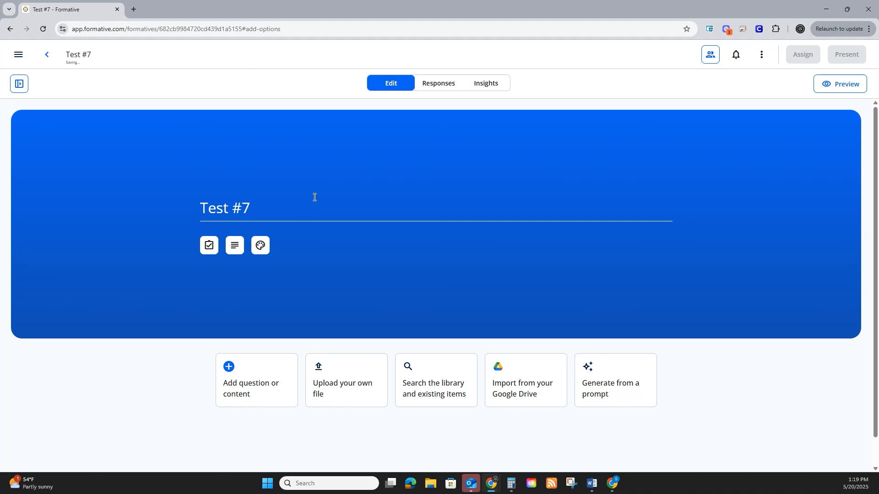
type("Math")
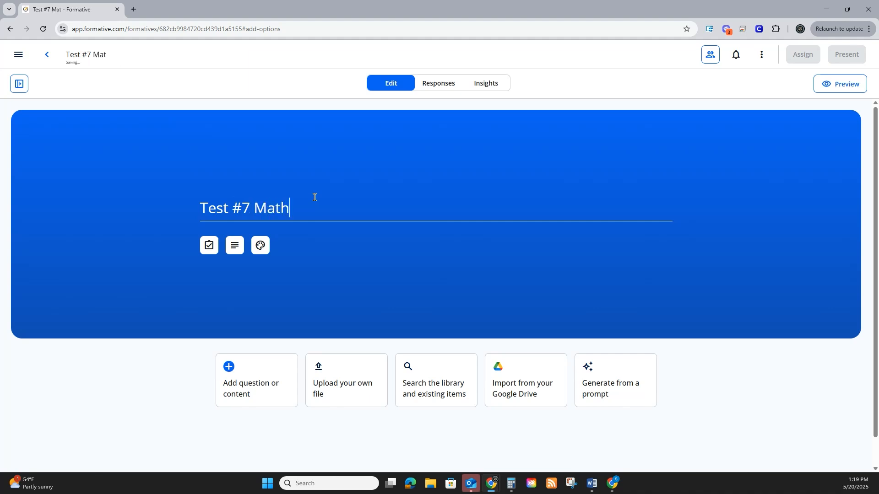
type(" Library Questions")
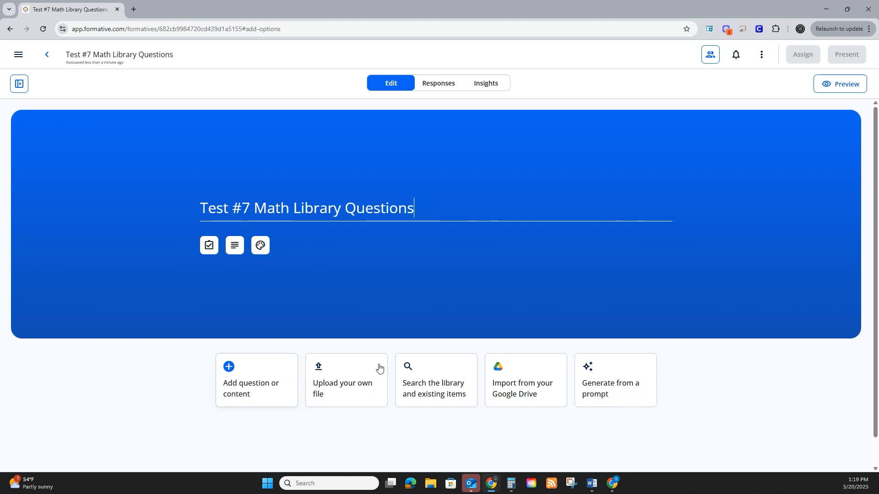
Step: Search existing items for the new formative and filter them by the standard M03.B-O.3.1.7
left_click(254, 381)
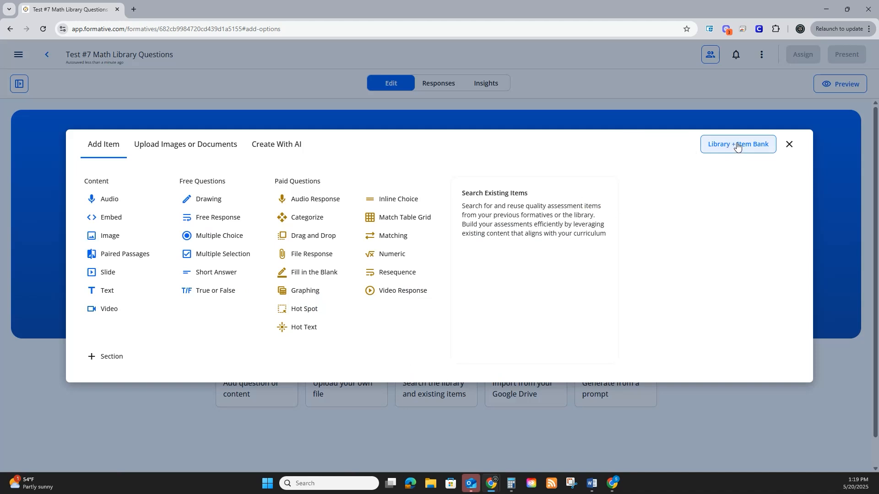
left_click(789, 144)
left_click(437, 389)
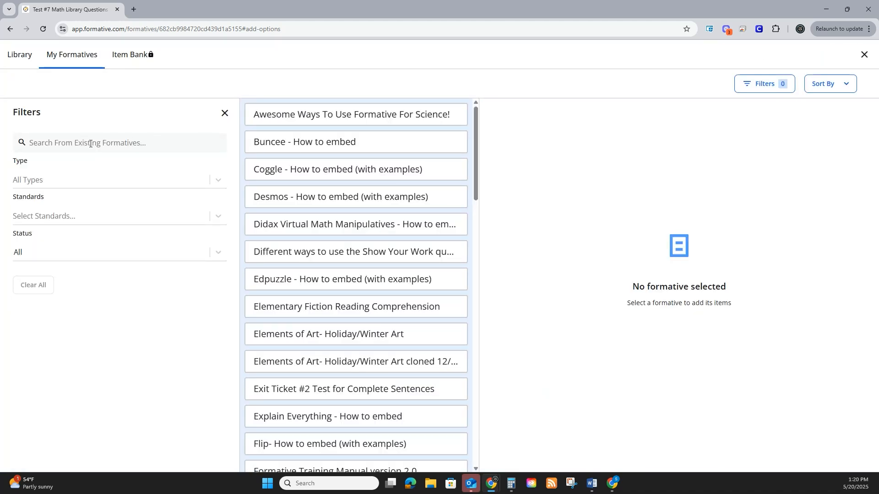
left_click(106, 223)
left_click_drag(222, 238, 215, 319)
scroll(117, 307, "up", 5)
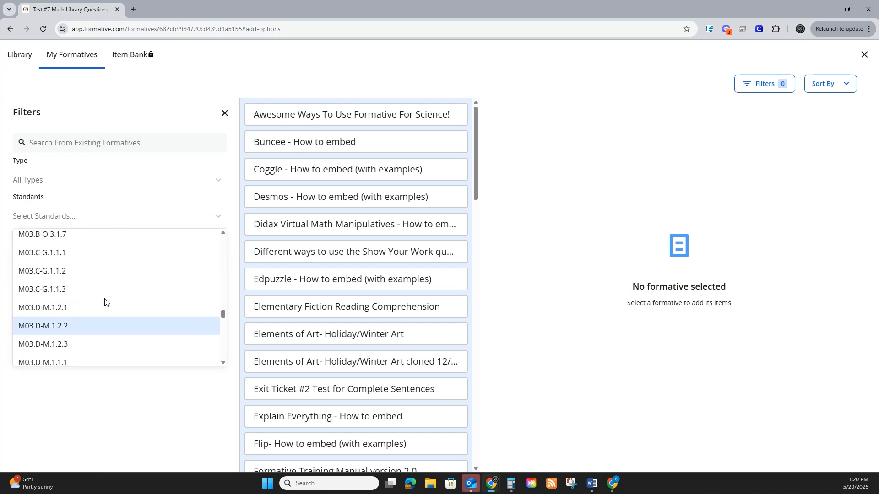
scroll(92, 302, "down", 4)
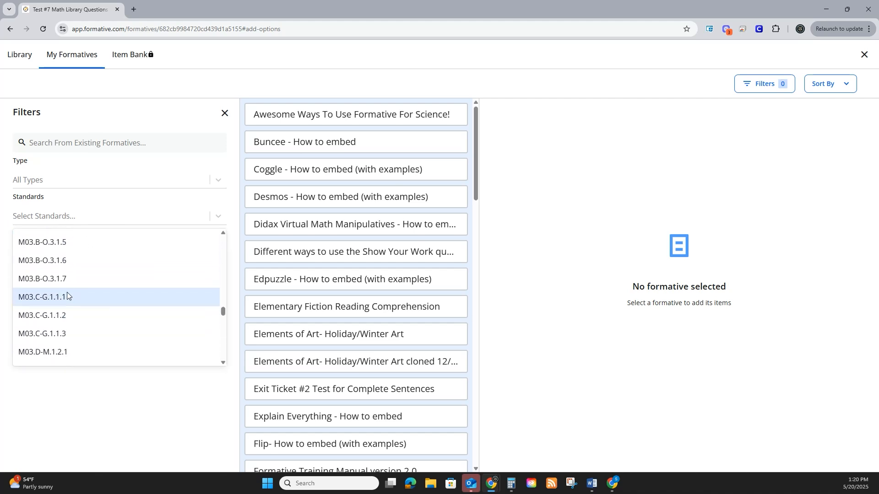
left_click(59, 282)
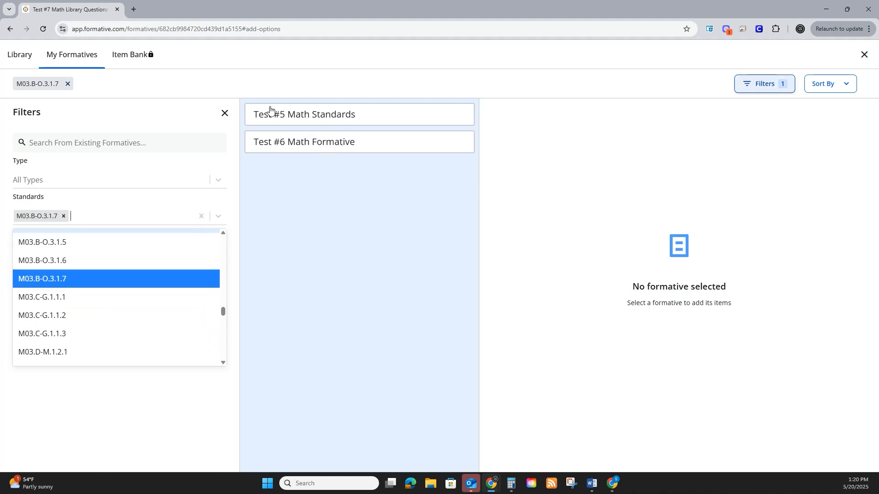
Step: Add the question from Test #5 Math Standards in the private library to the formative and return to editing
left_click(23, 55)
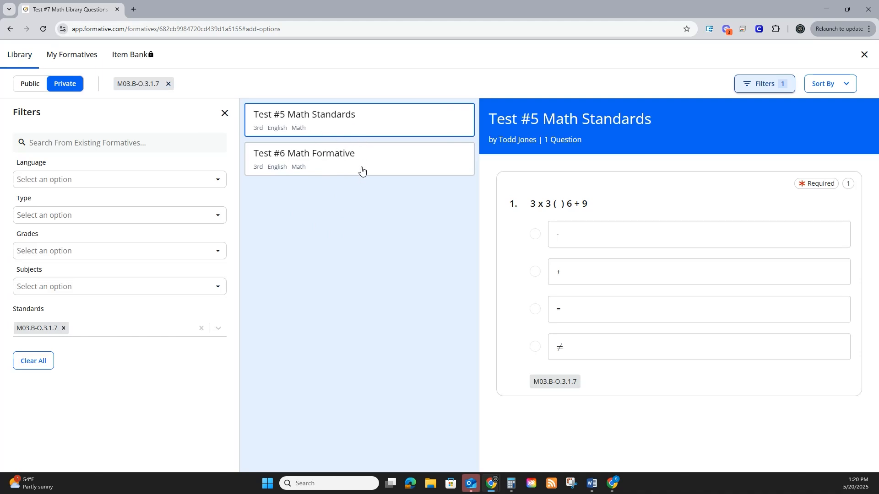
left_click(851, 173)
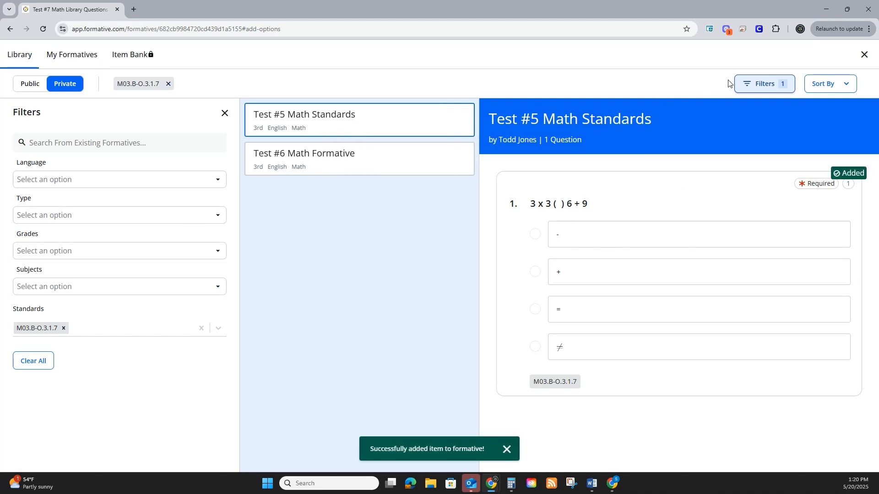
left_click(864, 55)
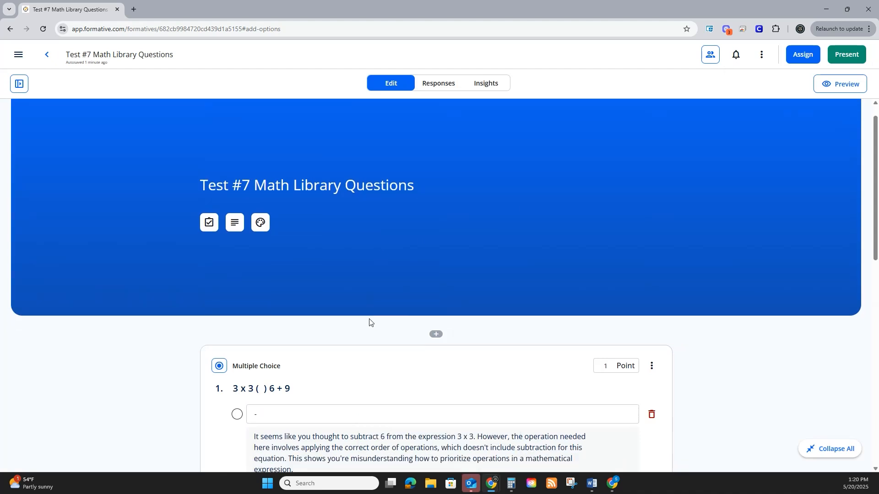
Step: Check the added question, and tag the formative with academic year 2025/2026 and grade 3rd
scroll(371, 324, "down", 8)
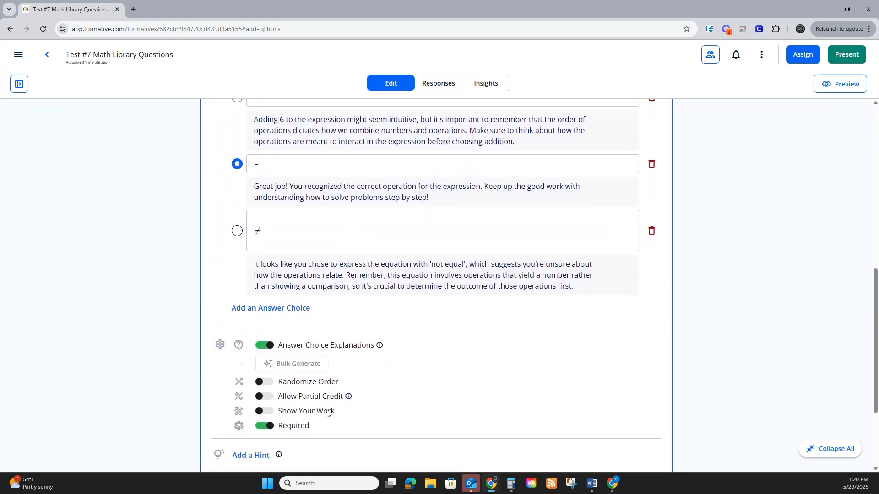
scroll(327, 414, "down", 2)
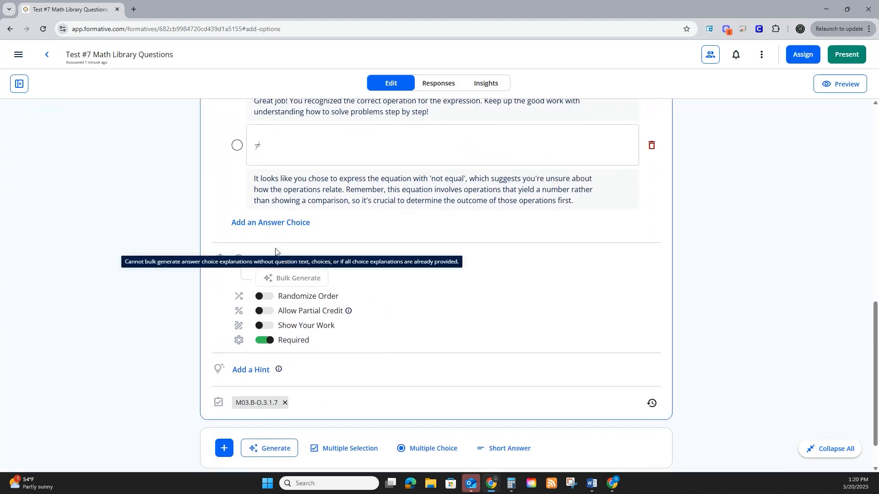
scroll(280, 372, "down", 1)
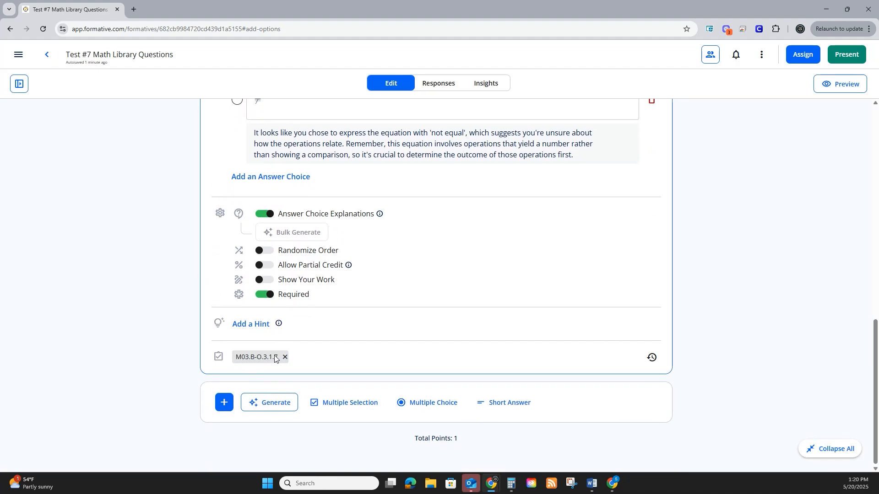
scroll(284, 360, "up", 15)
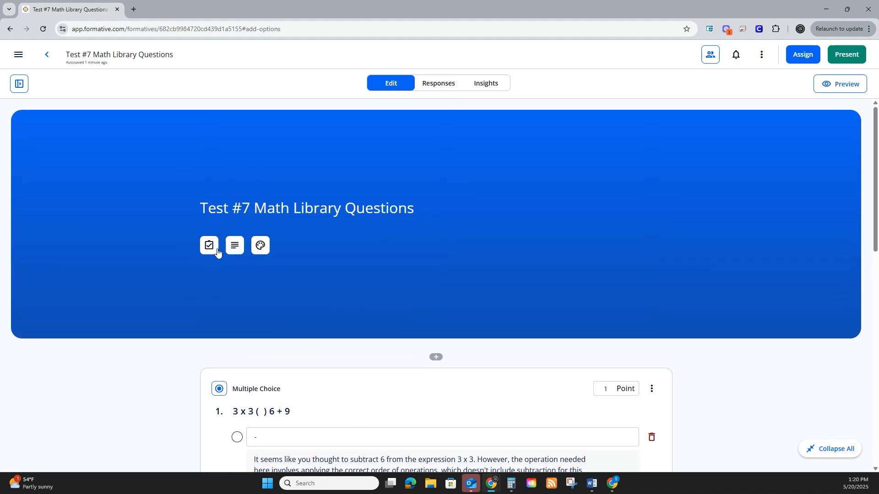
left_click(211, 250)
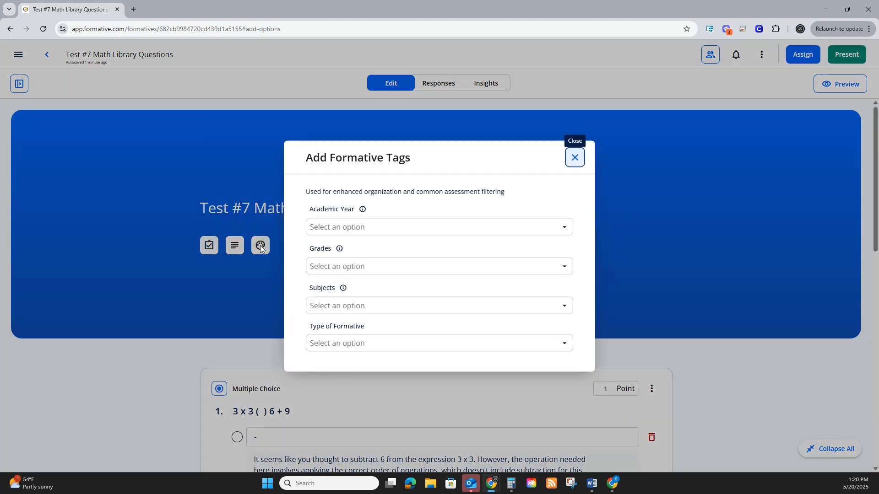
left_click(454, 227)
left_click(437, 306)
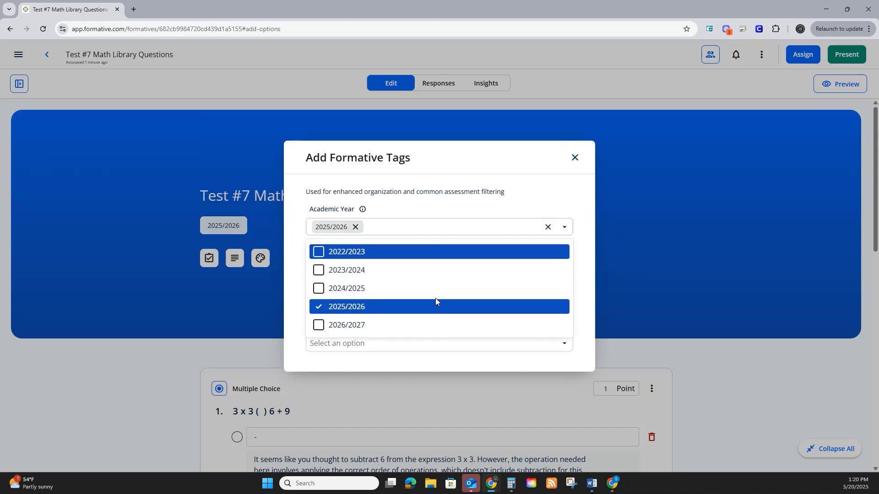
left_click(578, 231)
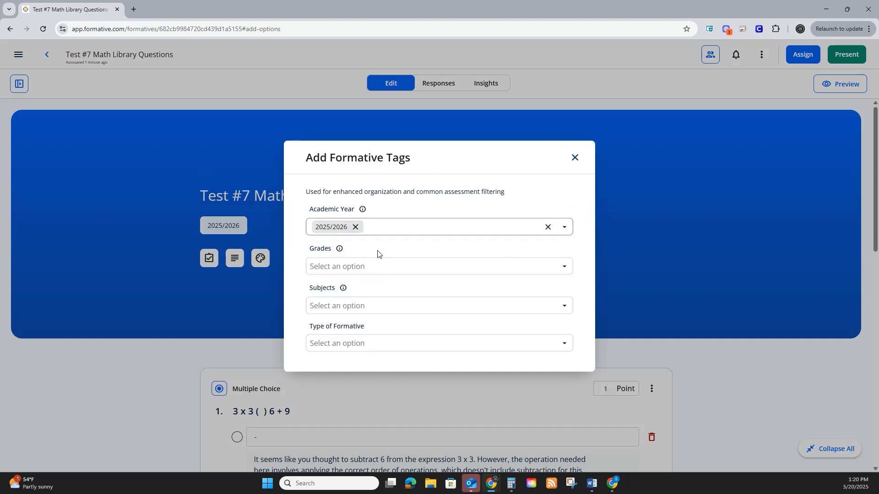
left_click(386, 267)
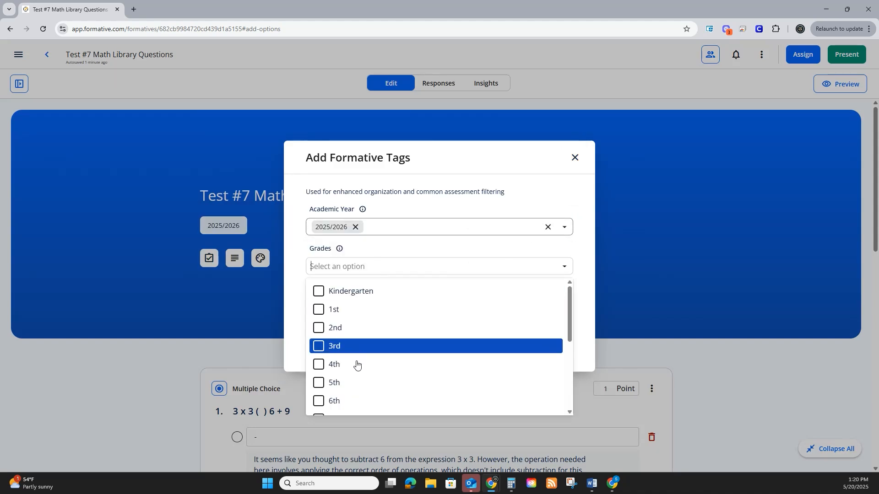
left_click(353, 347)
left_click(568, 282)
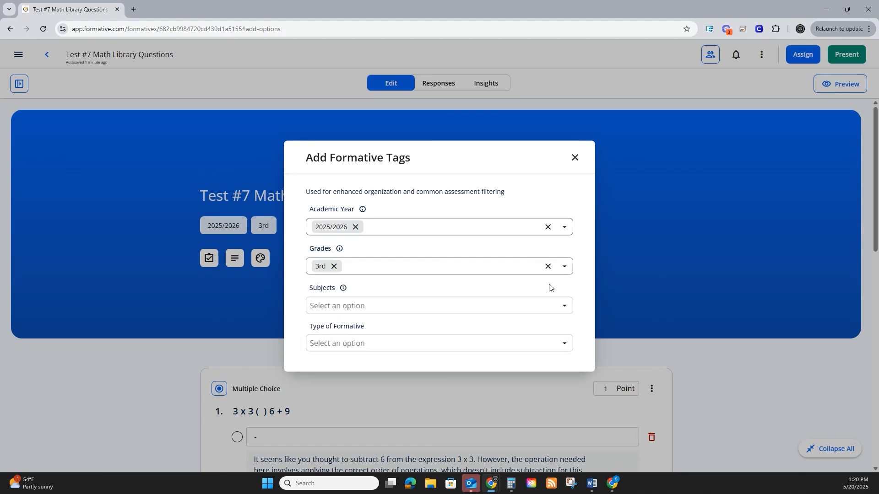
Step: Tag the formative with the subject Math and the type Exit Slip, and close the tags form
left_click(465, 307)
type("ma")
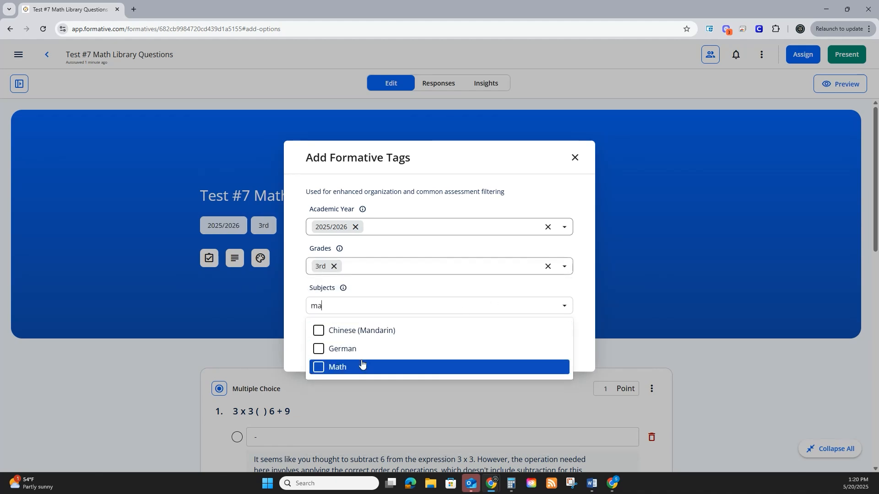
left_click(362, 366)
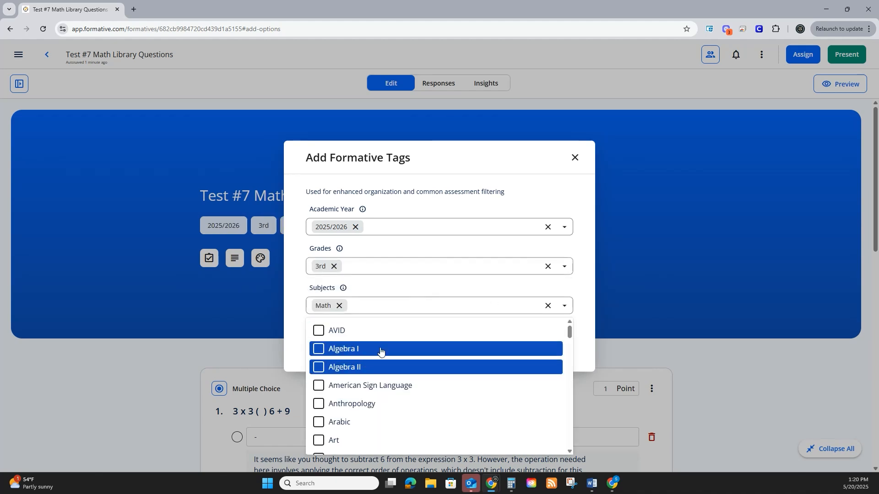
left_click(582, 334)
left_click(460, 342)
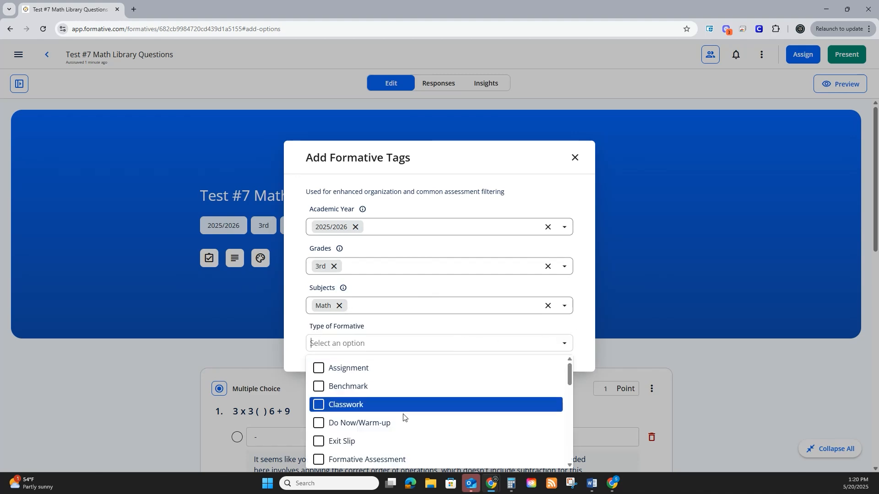
left_click(392, 440)
left_click(619, 254)
Step: Assign Test #7 Math Library Questions to the Formative Instructional Class and post it to Google Classroom
scroll(586, 247, "down", 12)
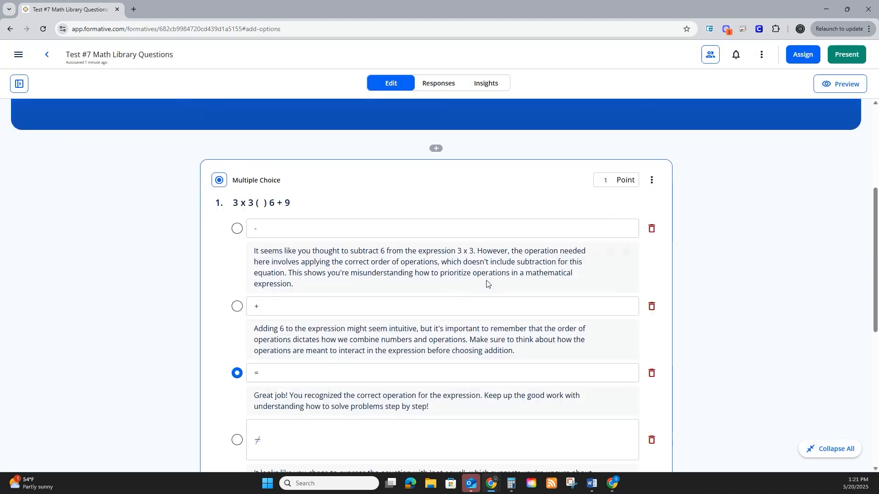
scroll(477, 295, "up", 15)
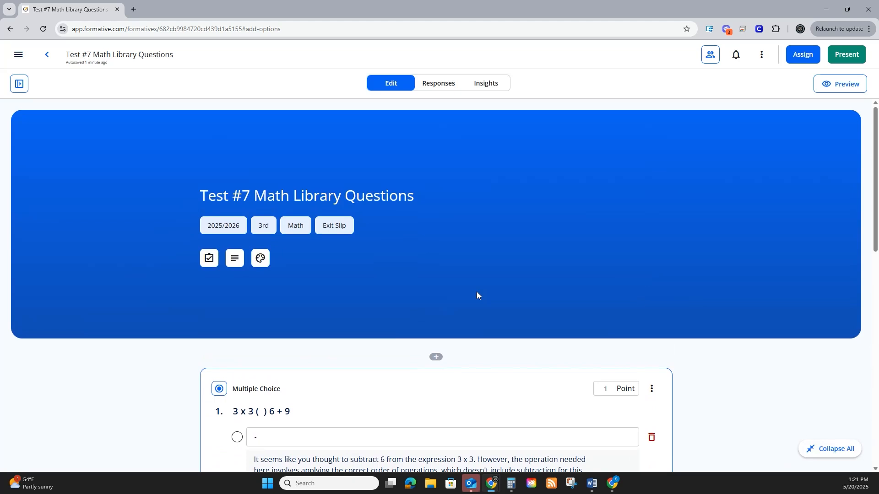
left_click(802, 54)
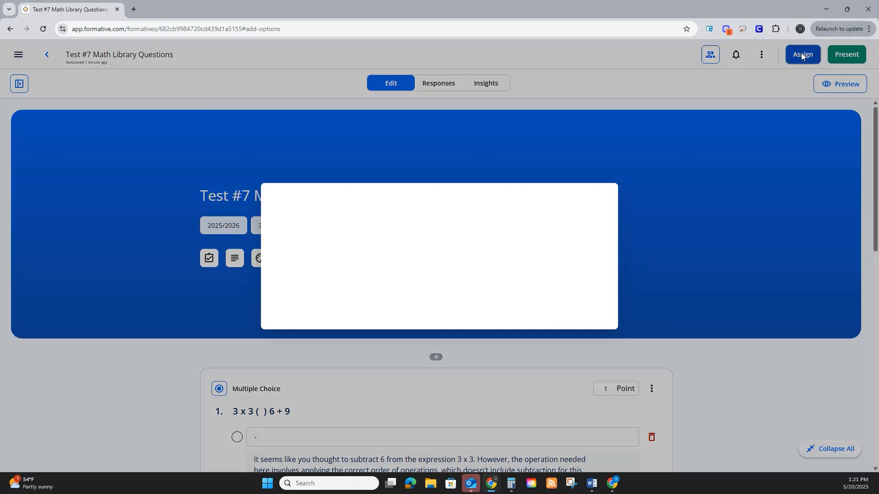
left_click(423, 266)
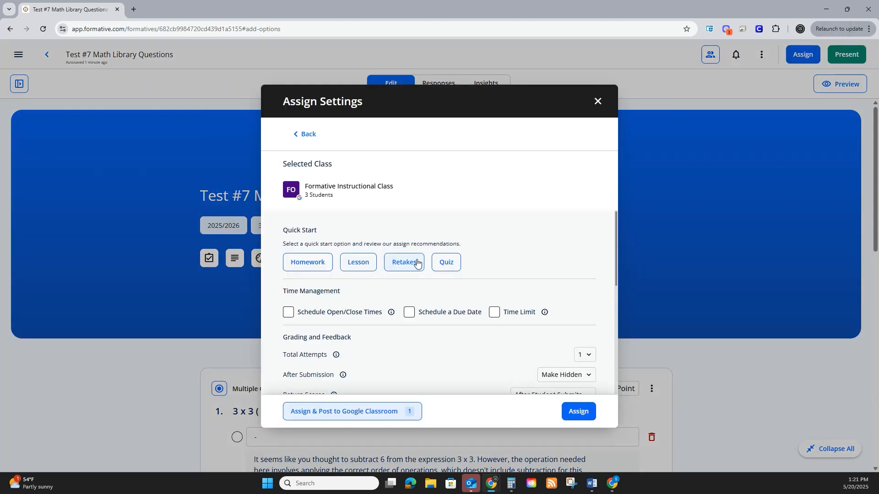
left_click(303, 135)
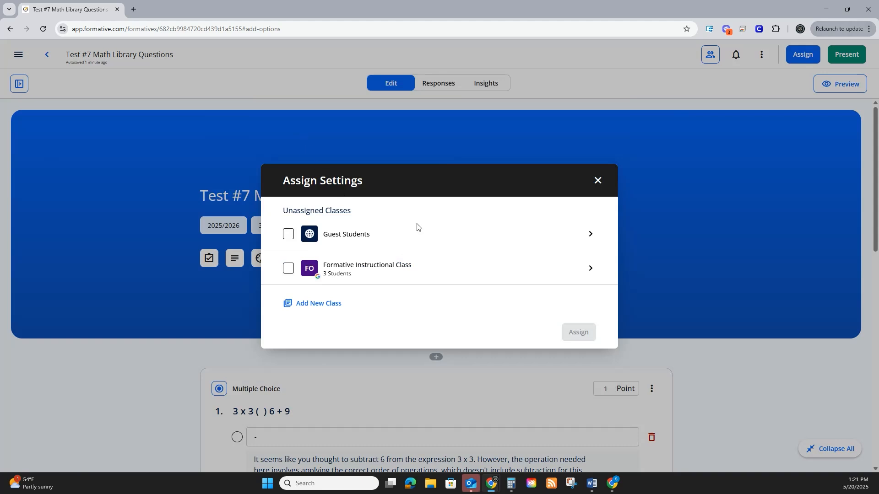
left_click(455, 267)
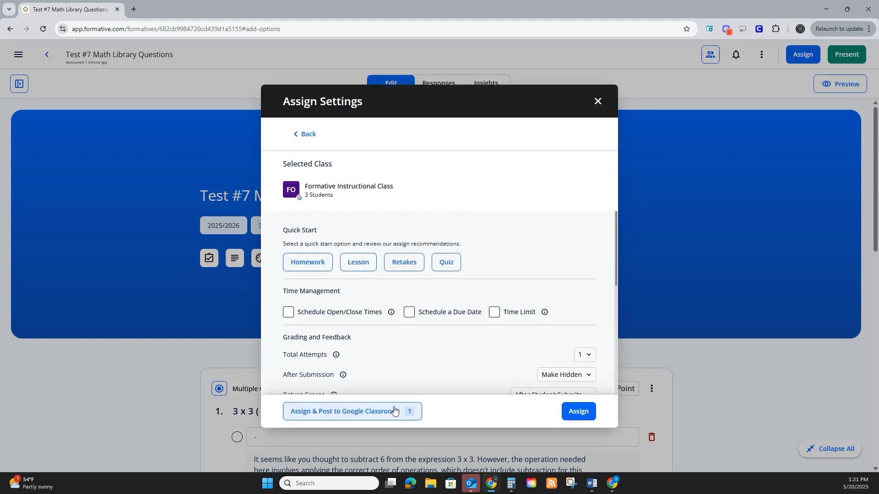
left_click(349, 411)
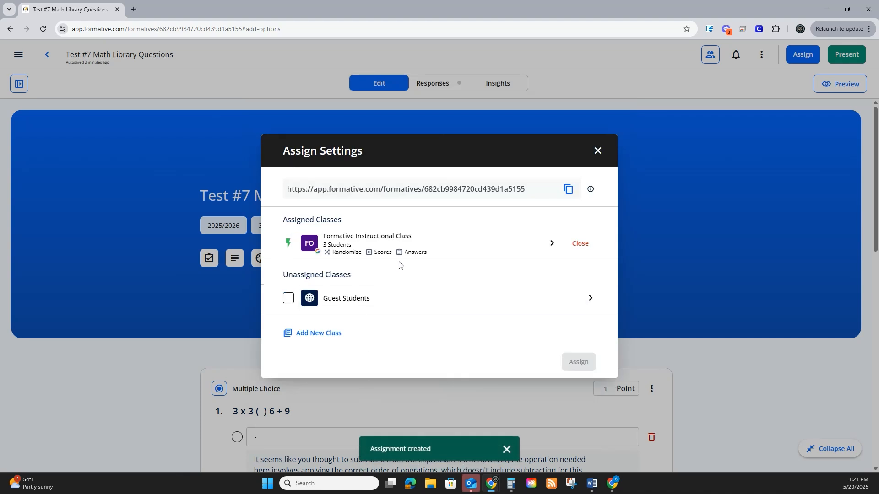
Step: Set the assigned class's Google Classroom classwork topic to Exit Ticket Math and close the assign settings
left_click(355, 236)
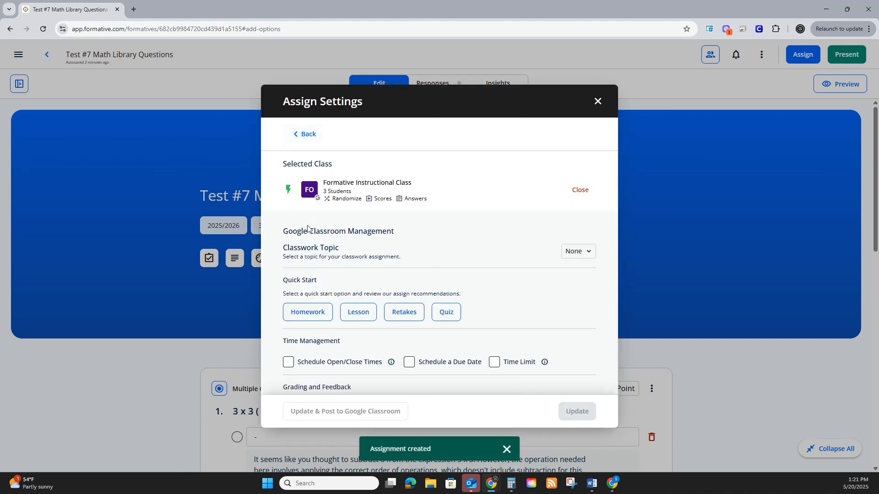
left_click(585, 252)
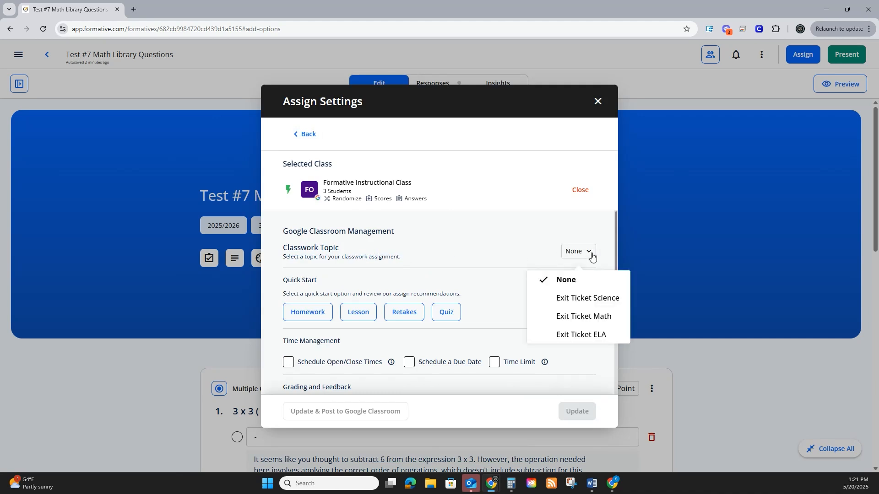
left_click(583, 315)
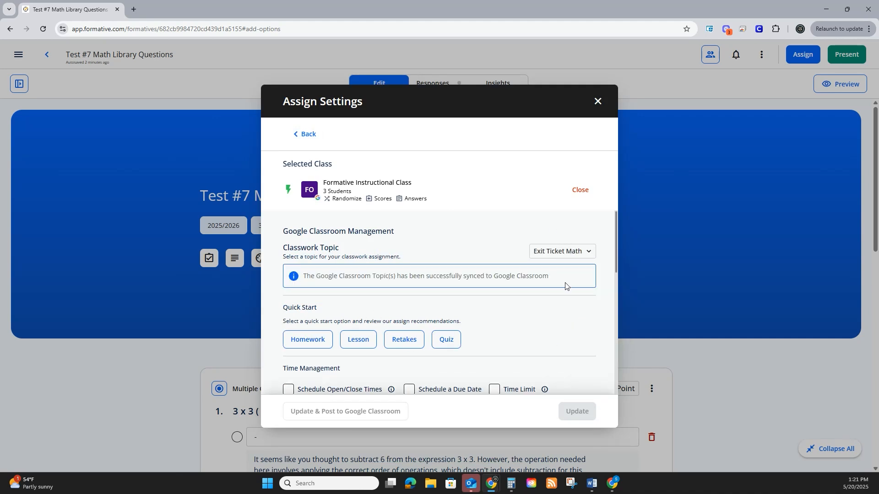
left_click(598, 102)
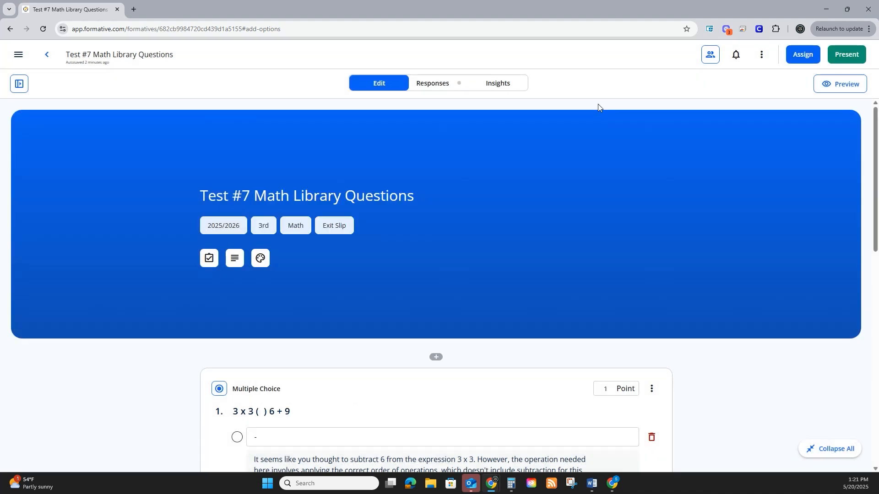
Step: Open the library and clear its district library and standards filters
left_click(18, 56)
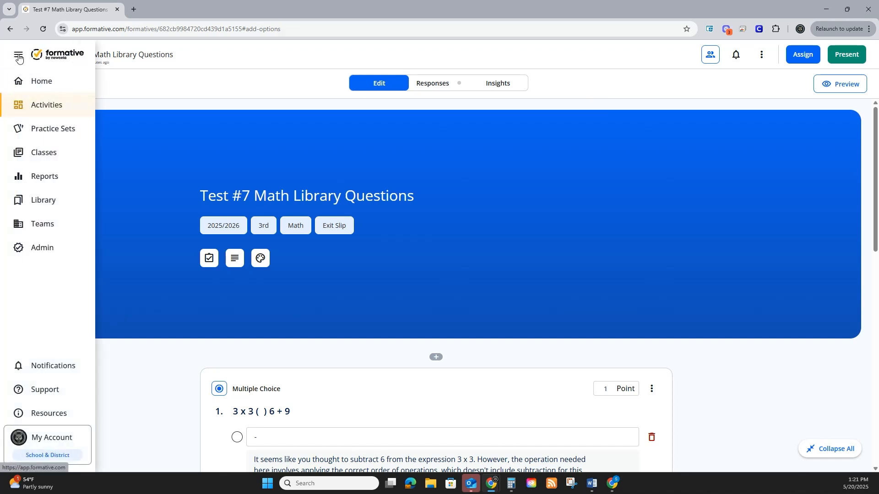
left_click(39, 82)
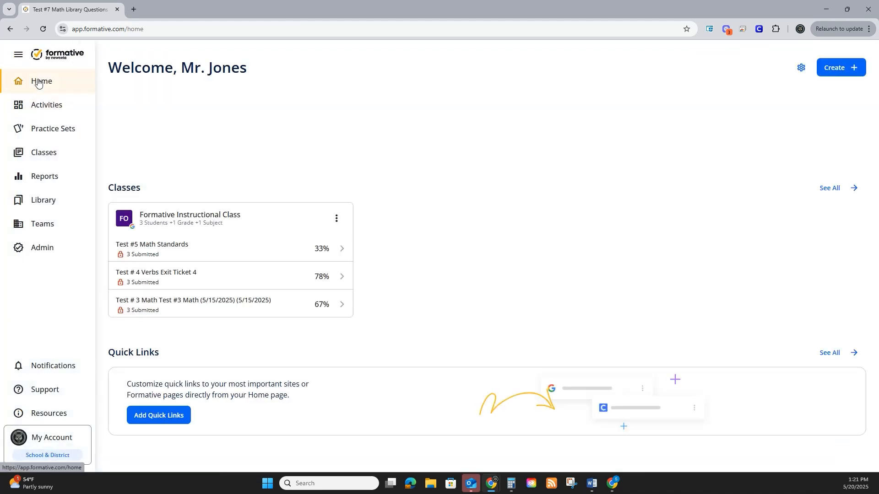
left_click(45, 201)
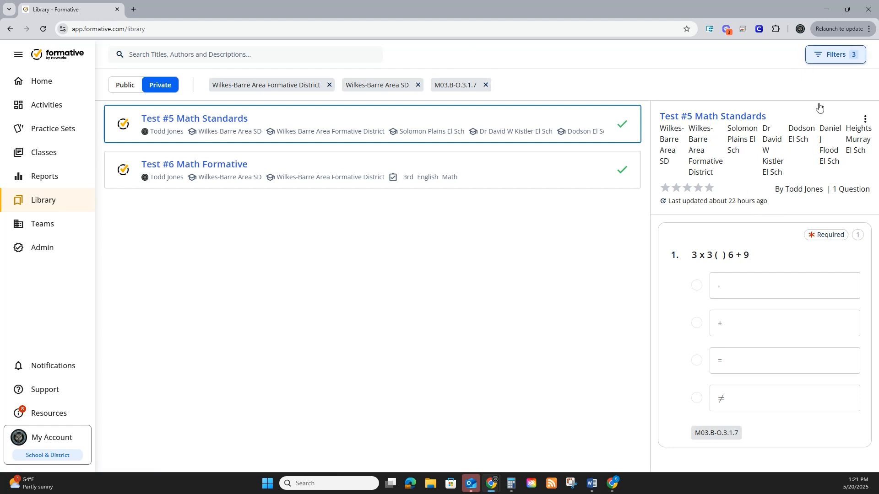
left_click(818, 54)
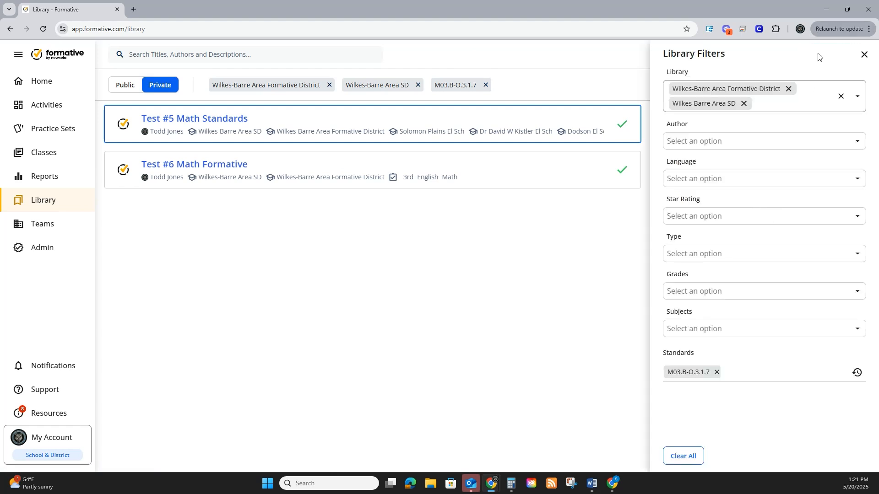
left_click(841, 96)
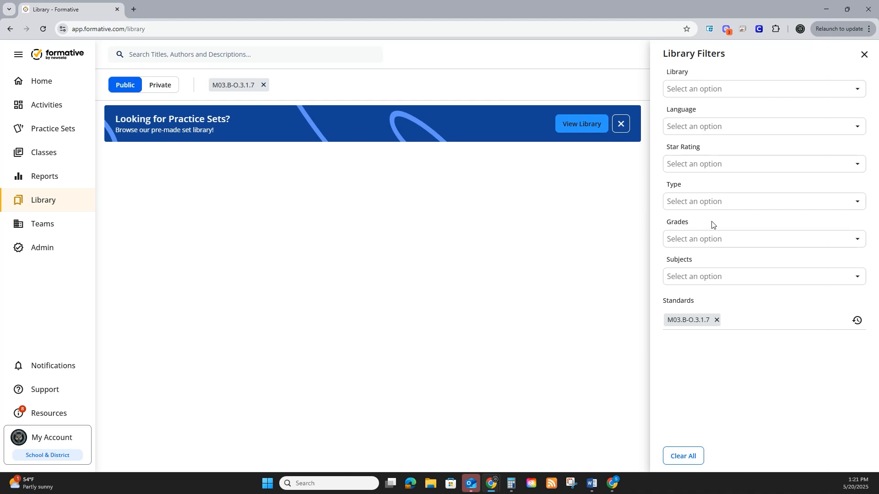
left_click(717, 320)
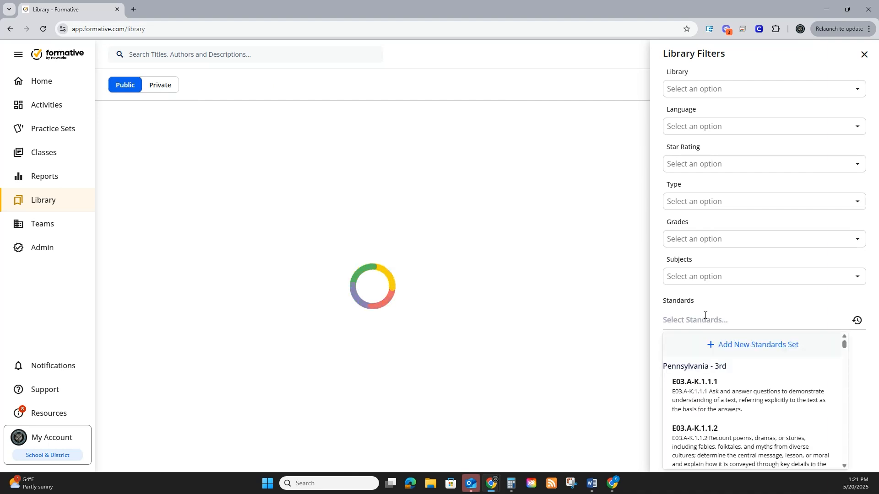
Step: Filter the library by the recently used standard M03.B-O.3.1.7 and show the private items
left_click(857, 322)
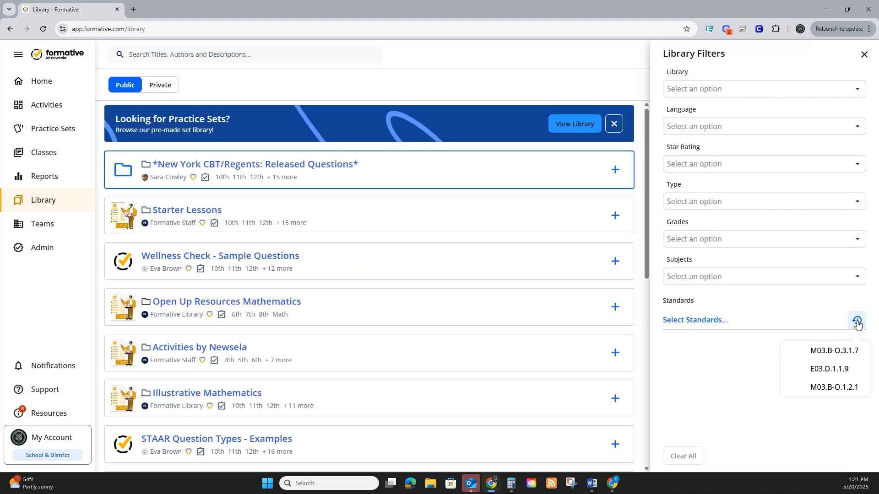
left_click(837, 350)
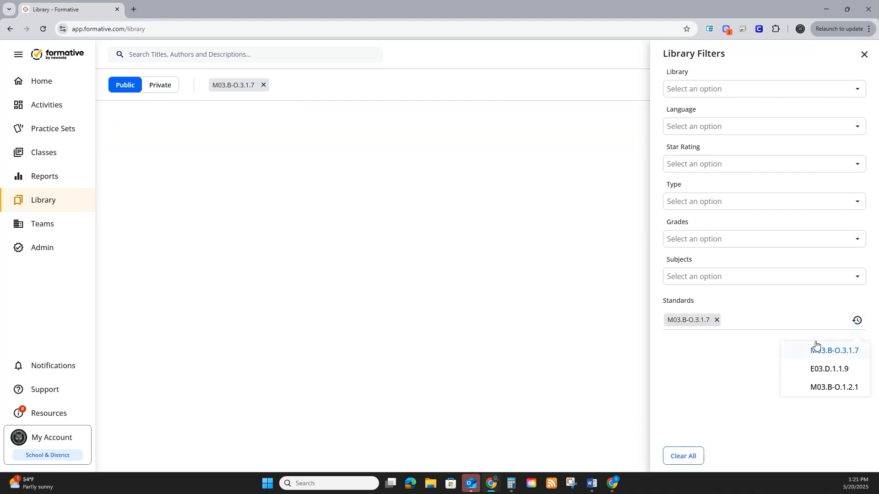
left_click(157, 87)
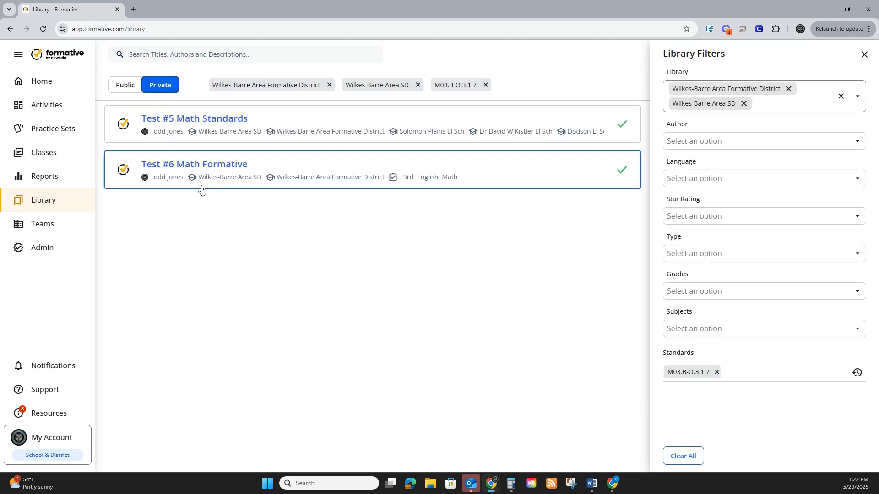
Step: Duplicate Test #6 Math Formative from the private library and go to the activities list
left_click(244, 157)
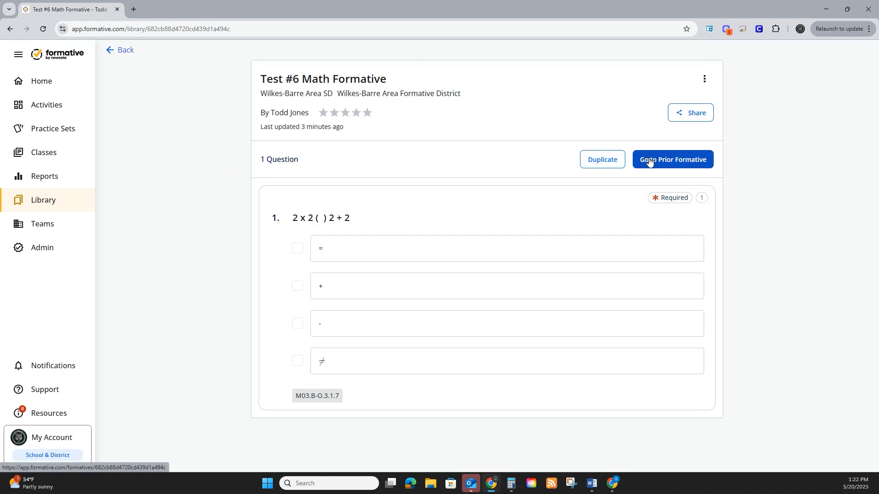
left_click(598, 164)
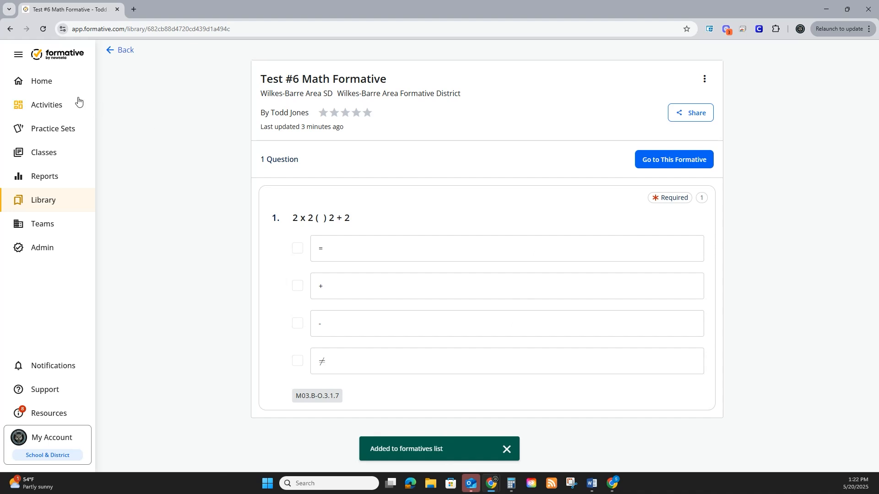
left_click(45, 101)
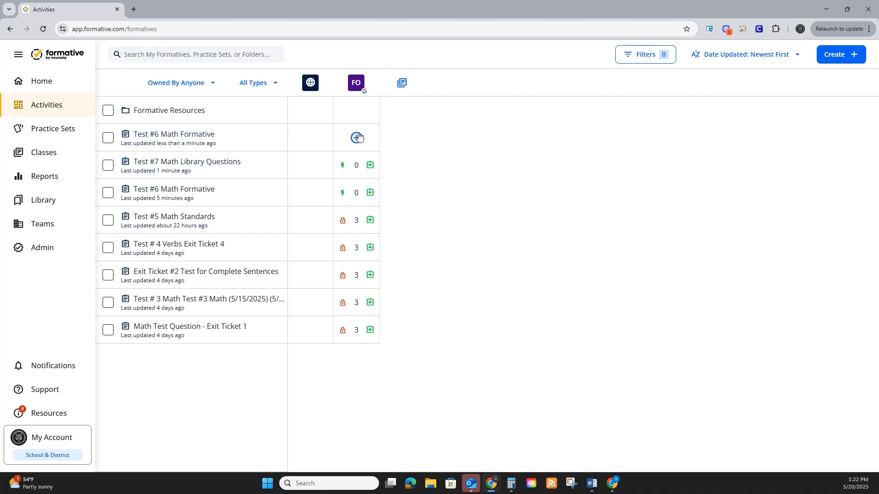
Step: Assign the new Test #6 copy to the Formative Instructional Class, posting it to Google Classroom under the topic Exit Ticket Math
left_click(357, 136)
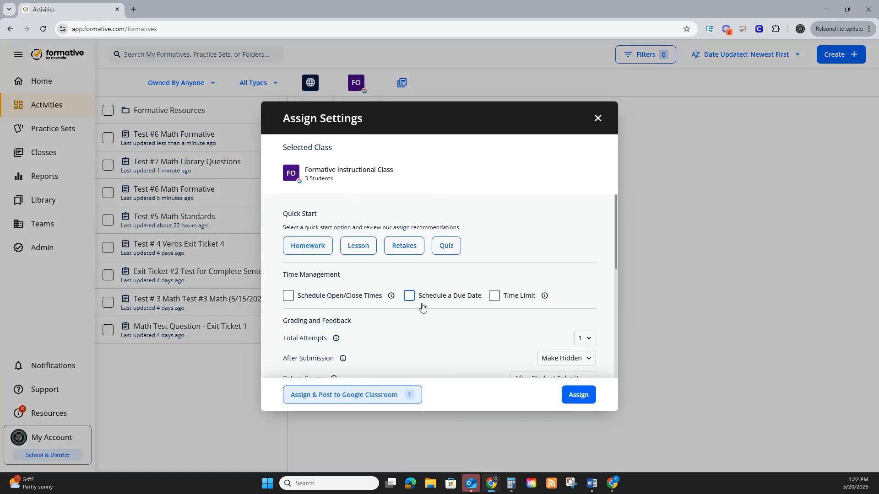
left_click(376, 394)
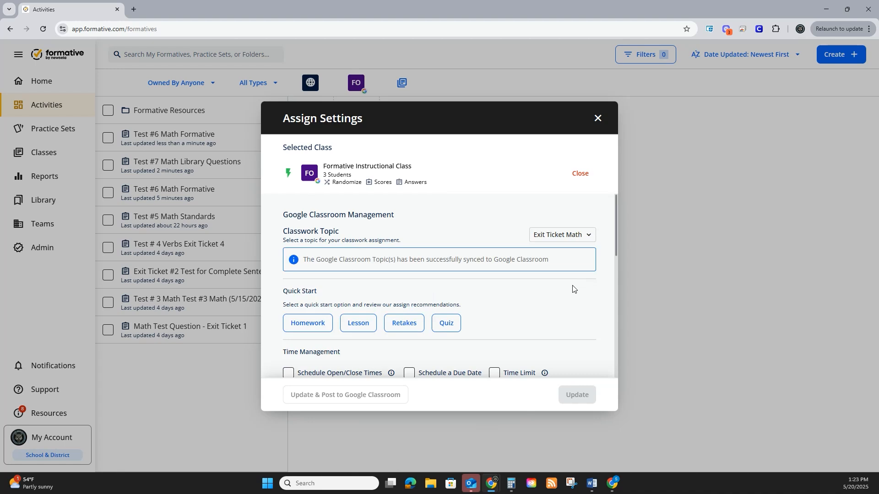
left_click(598, 118)
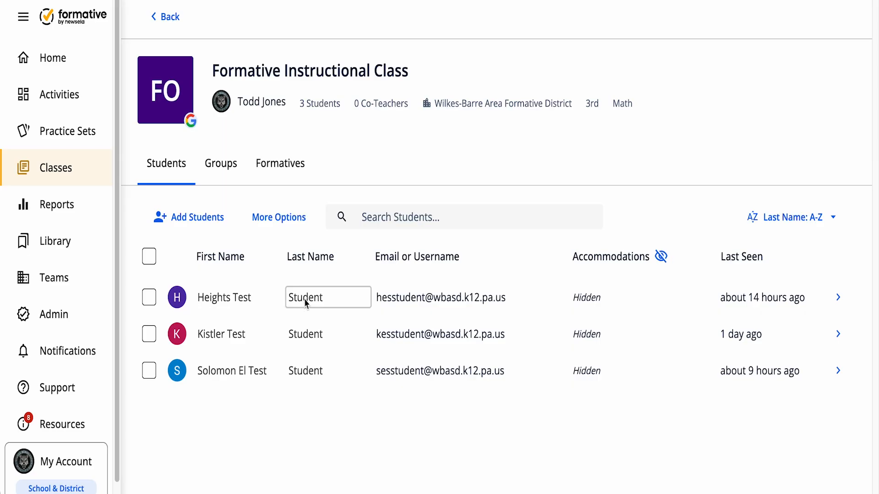
Step: Delete and retype the last letters of the first listed student's first name in the class roster
left_click(254, 296)
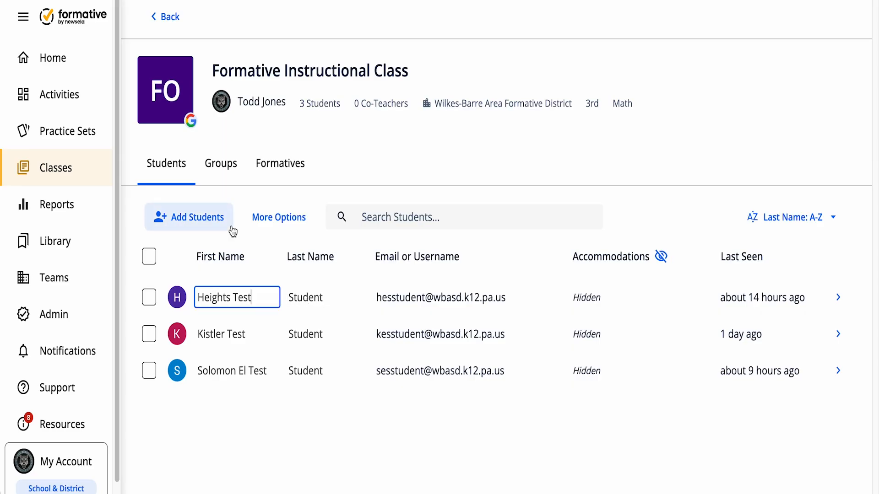
key("BackSpace")
key("BackSpace")
key("BackSpace")
type("es")
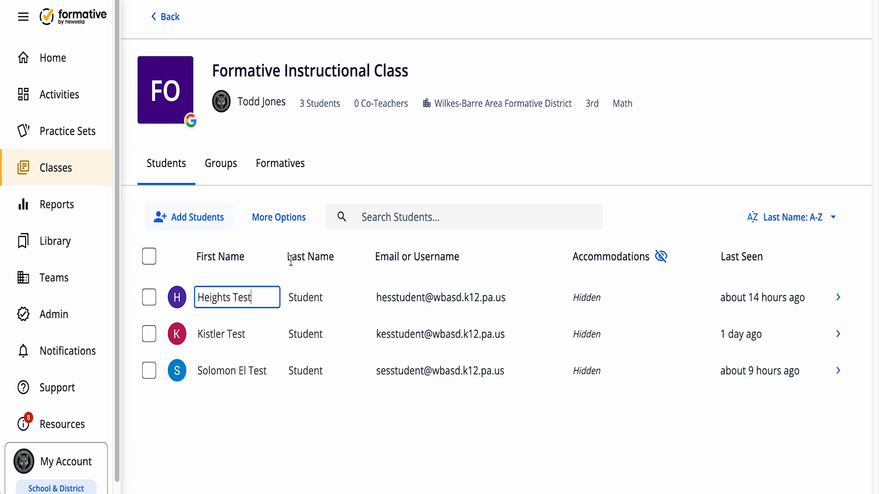